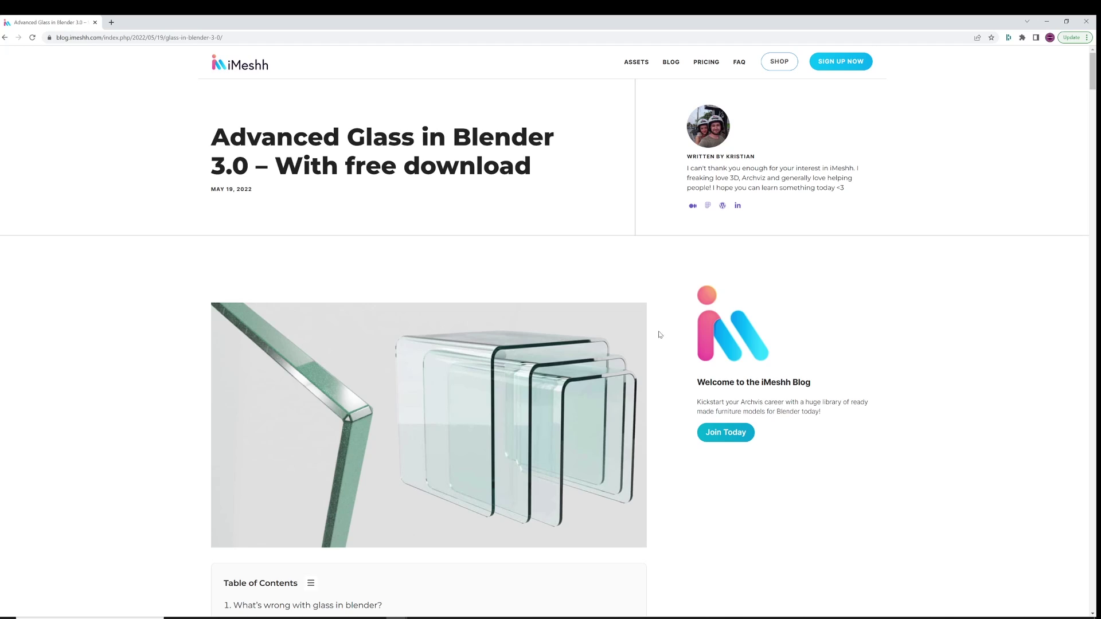
# Open the Advanced Glass iMeshh node setup image from the glass article in its own browser tab and view it
pyautogui.scroll(-3, 659, 338)
pyautogui.scroll(-3, 659, 343)
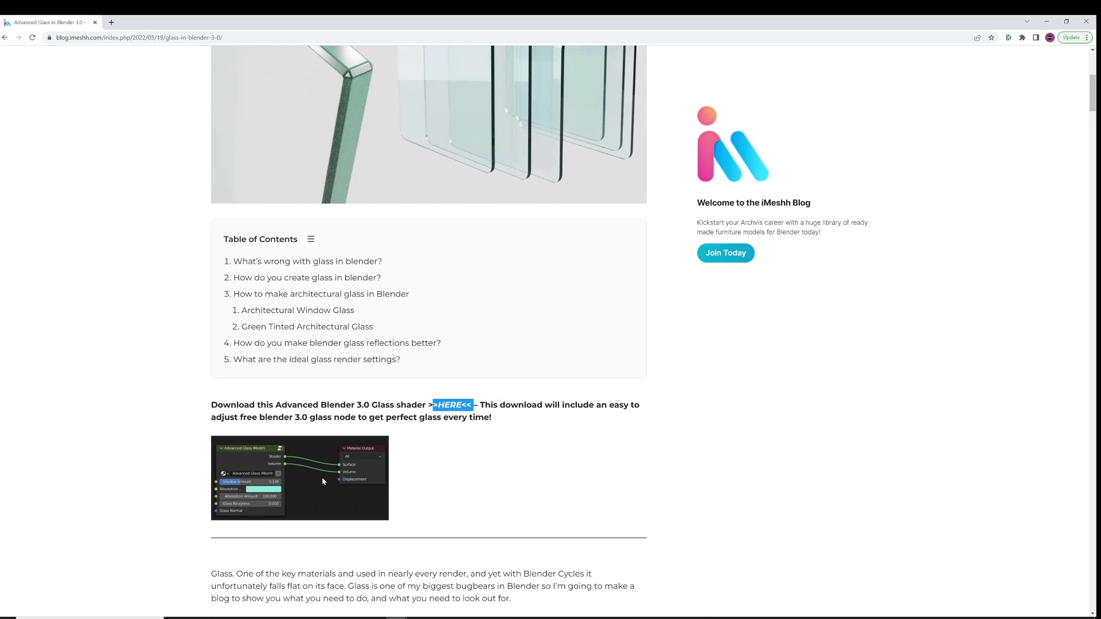
pyautogui.scroll(-2, 283, 478)
pyautogui.rightClick(302, 336)
pyautogui.click(310, 344)
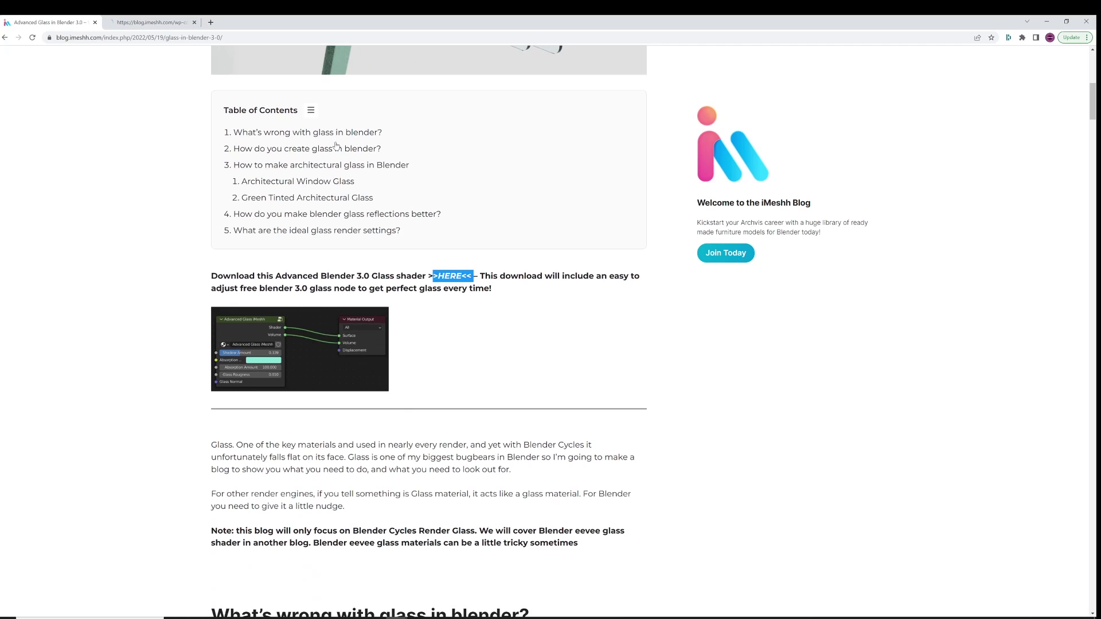
pyautogui.click(169, 20)
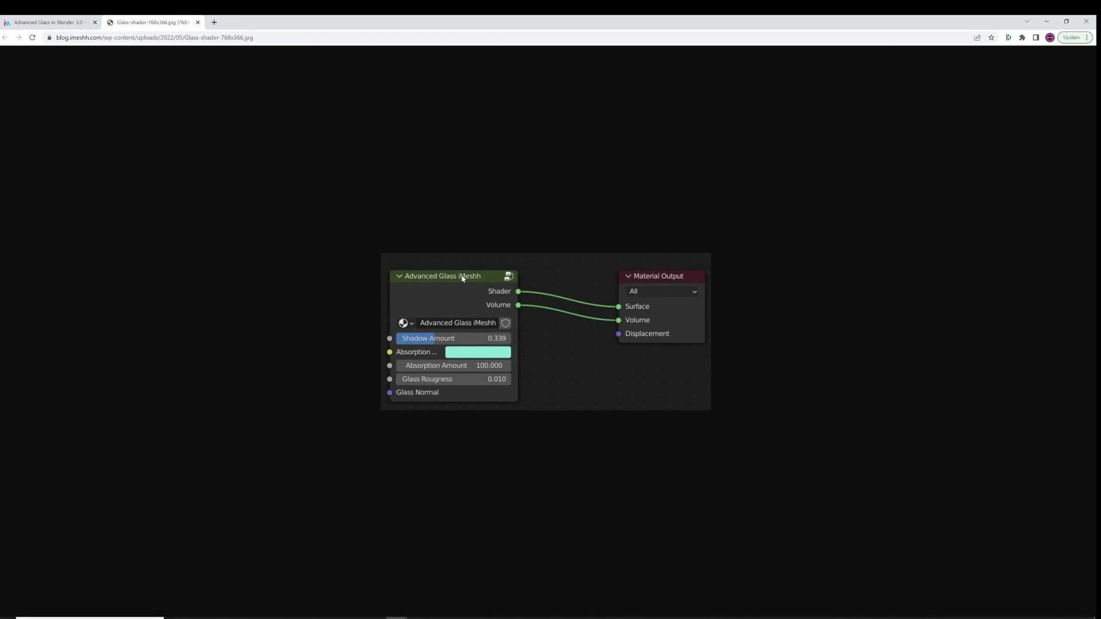
# Return to the Advanced Glass in Blender 3.0 article and copy its web address
pyautogui.click(81, 22)
pyautogui.scroll(6, 143, 329)
pyautogui.click(207, 37)
pyautogui.rightClick(207, 37)
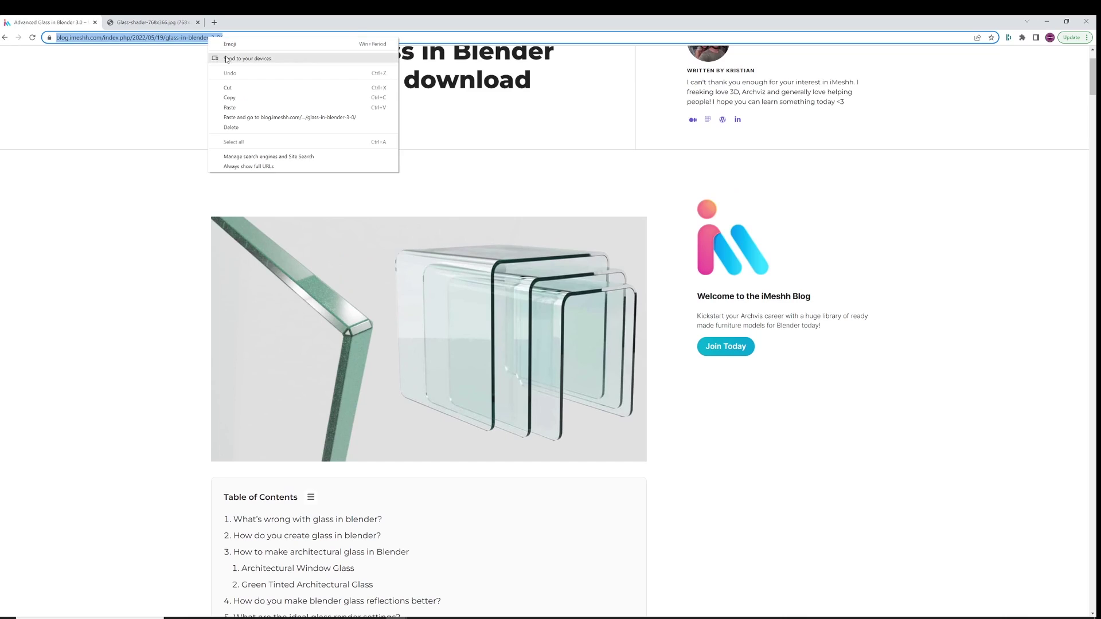
pyautogui.click(241, 102)
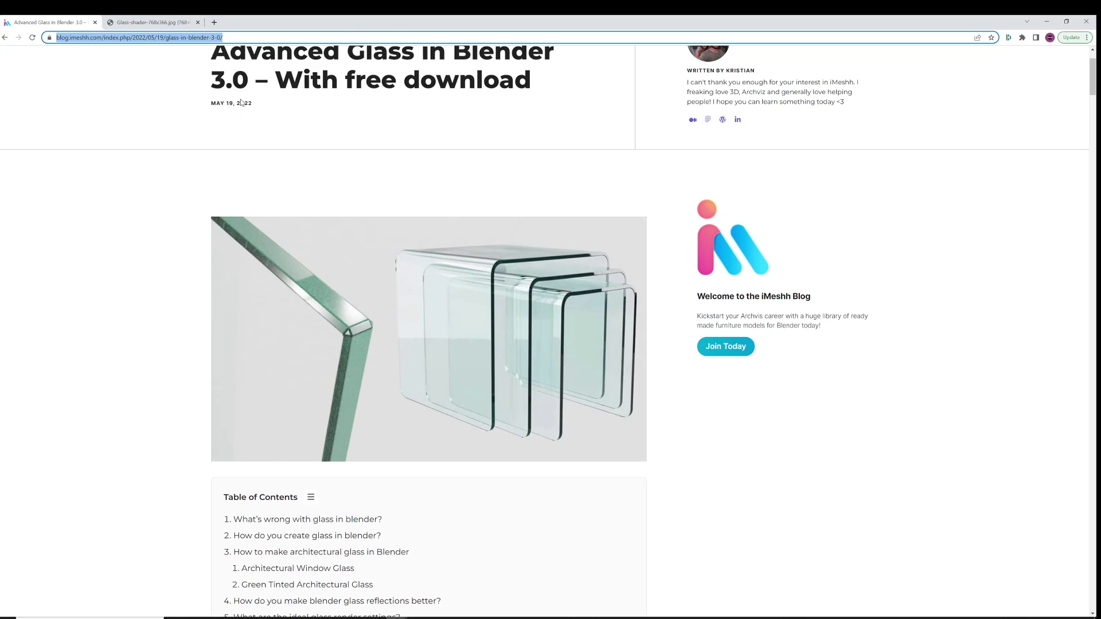
# Read through the article's sections on creating glass, architectural window glass and green tinted glass
pyautogui.click(166, 210)
pyautogui.scroll(-9, 177, 381)
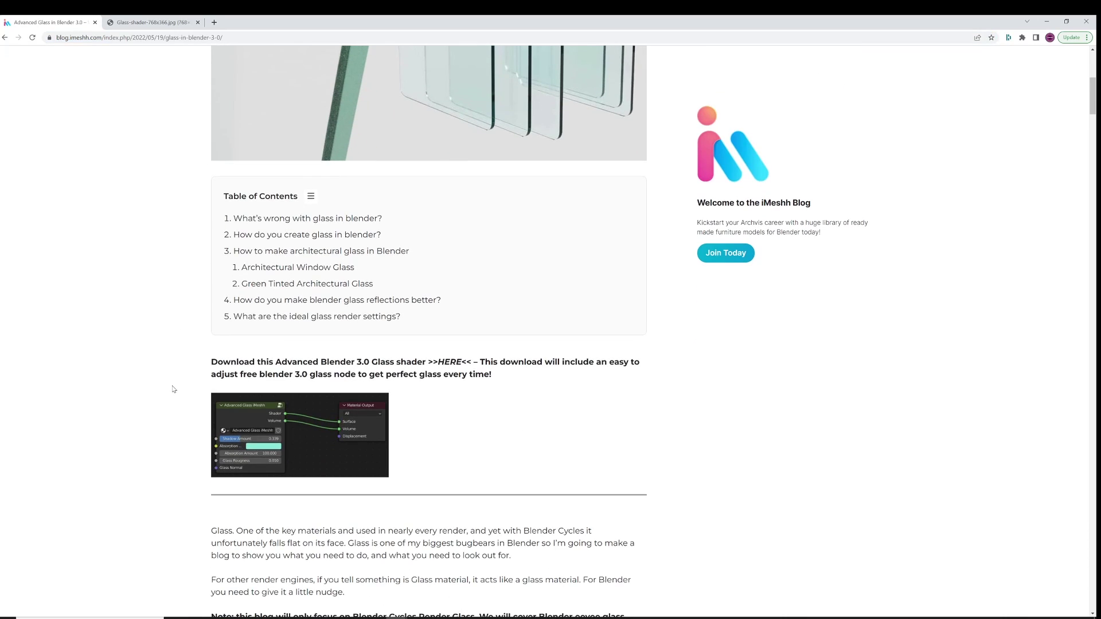
pyautogui.scroll(-15, 172, 389)
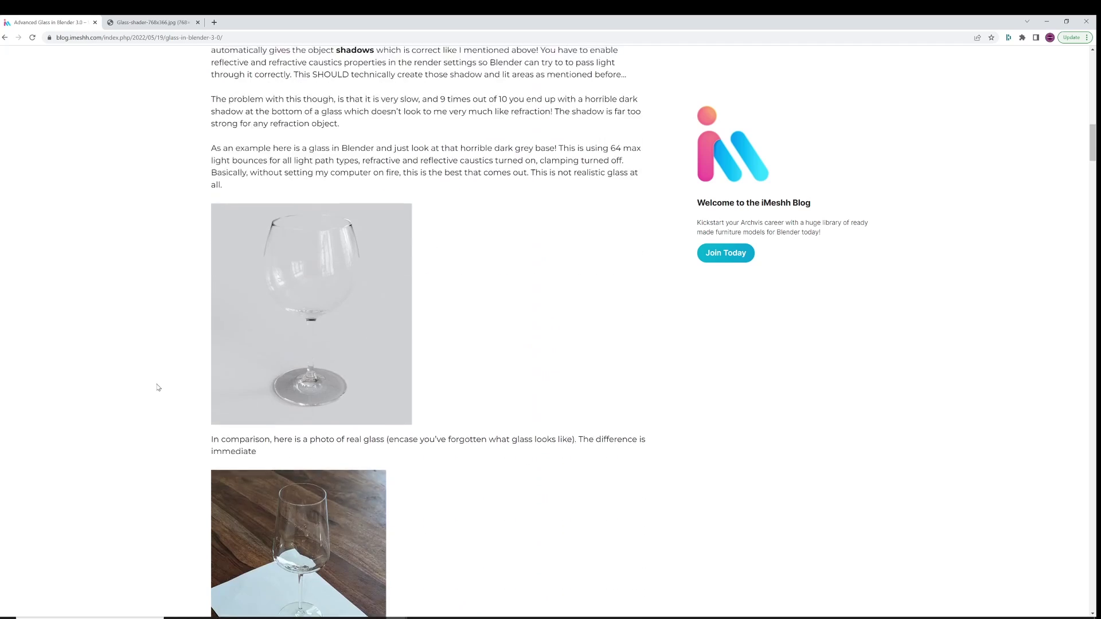
pyautogui.scroll(-19, 153, 381)
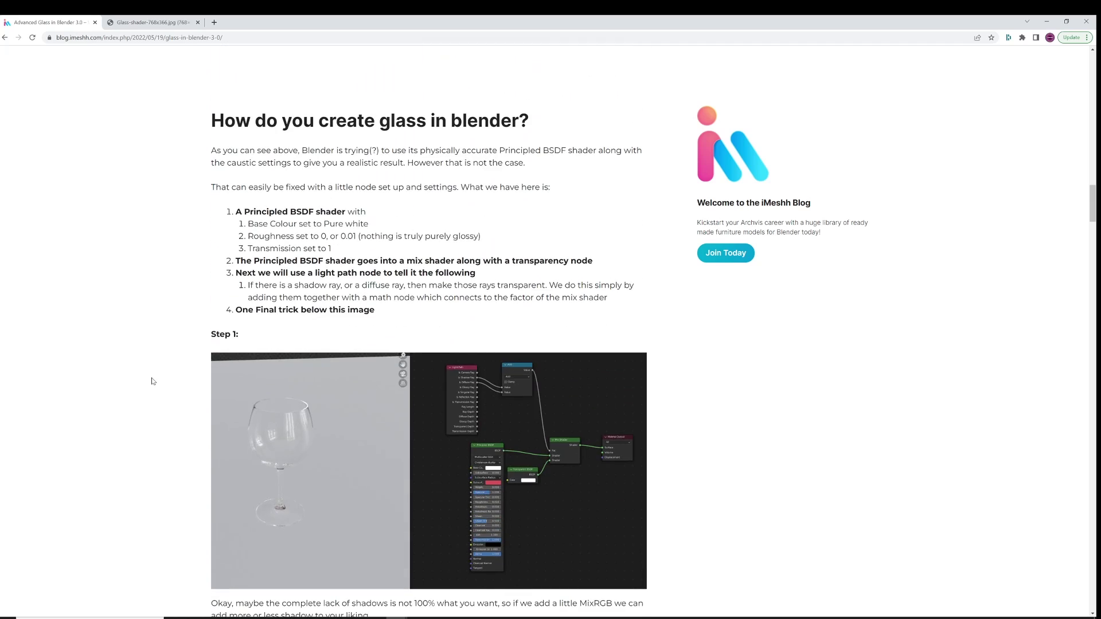
pyautogui.scroll(-5, 152, 381)
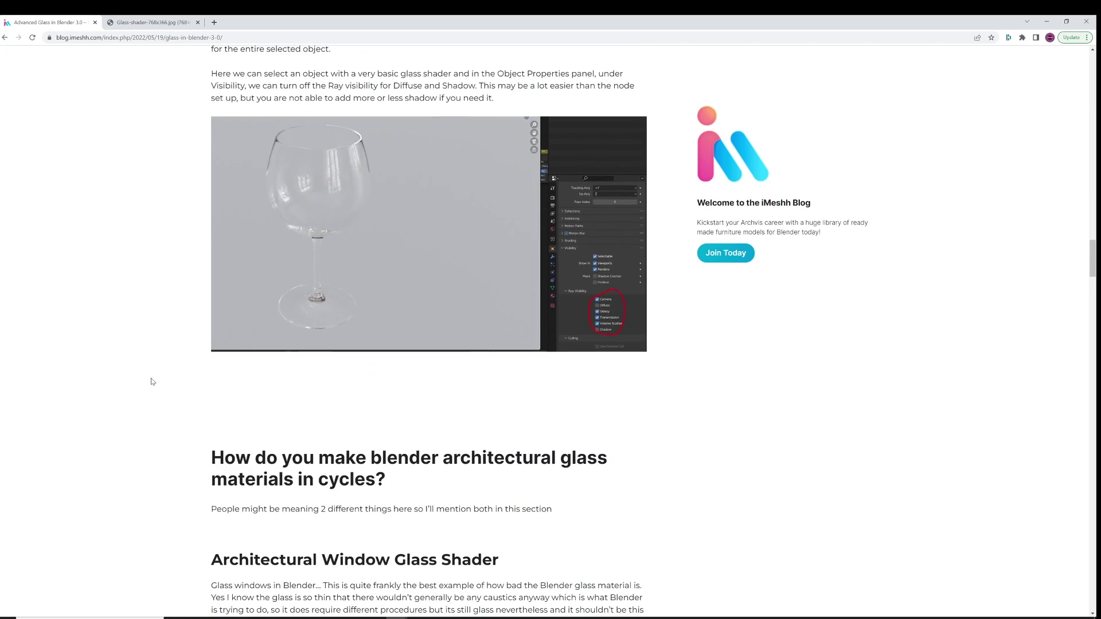
pyautogui.scroll(-15, 152, 381)
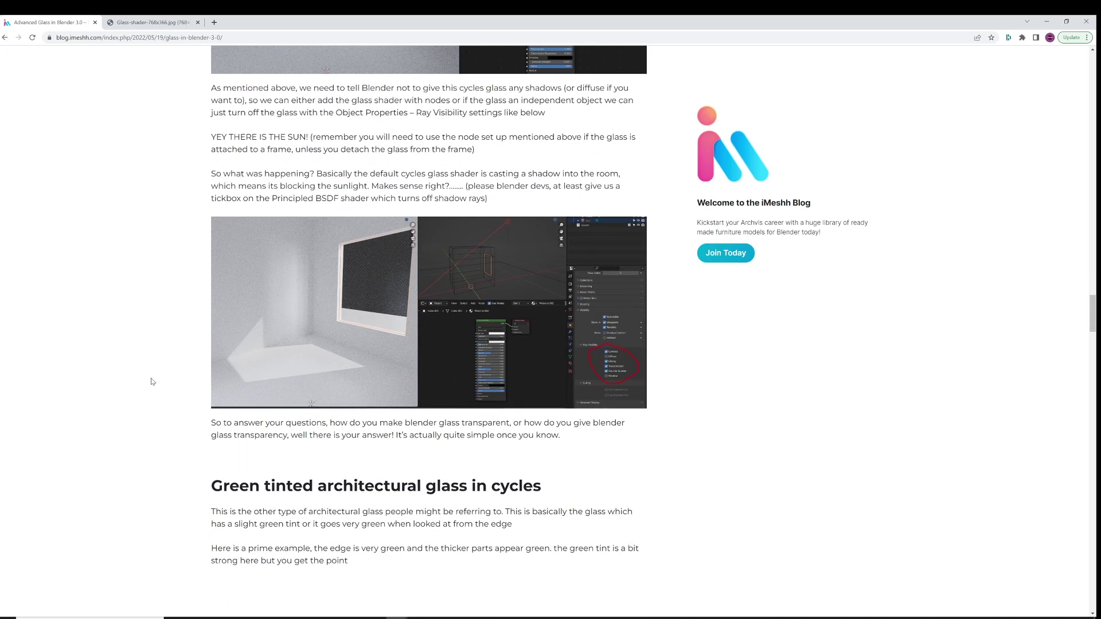
pyautogui.scroll(-5, 153, 381)
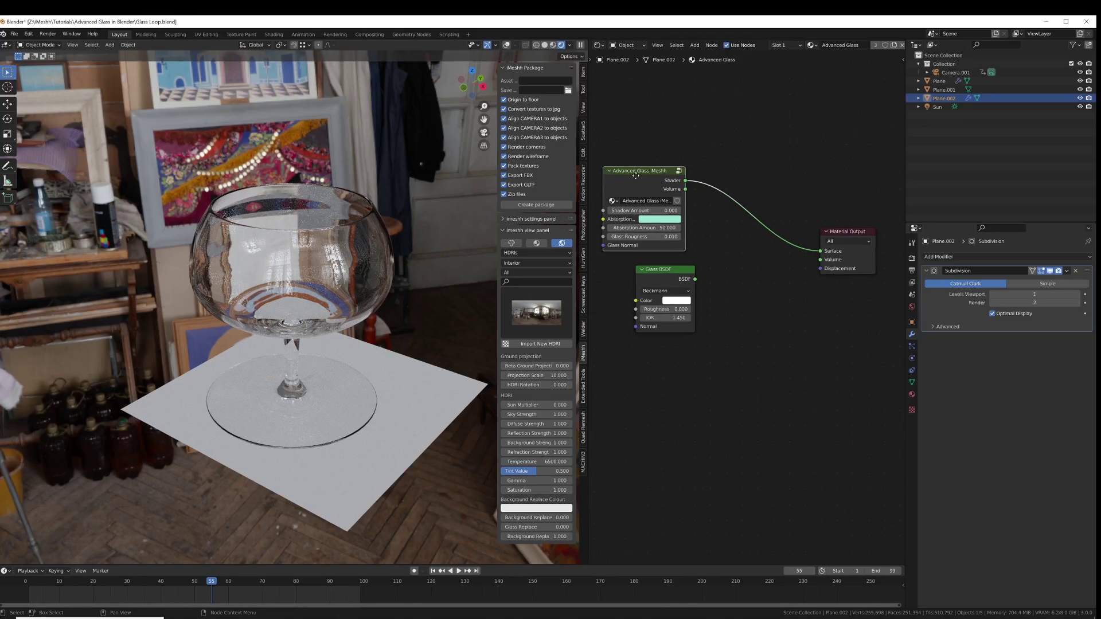
# In Blender, connect the Glass BSDF to the wine glass material's Surface input, and reconnect the Advanced Glass iMeshh shader for comparison
pyautogui.moveTo(643, 172)
pyautogui.mouseDown()
pyautogui.moveTo(674, 172)
pyautogui.moveTo(658, 175)
pyautogui.mouseUp()
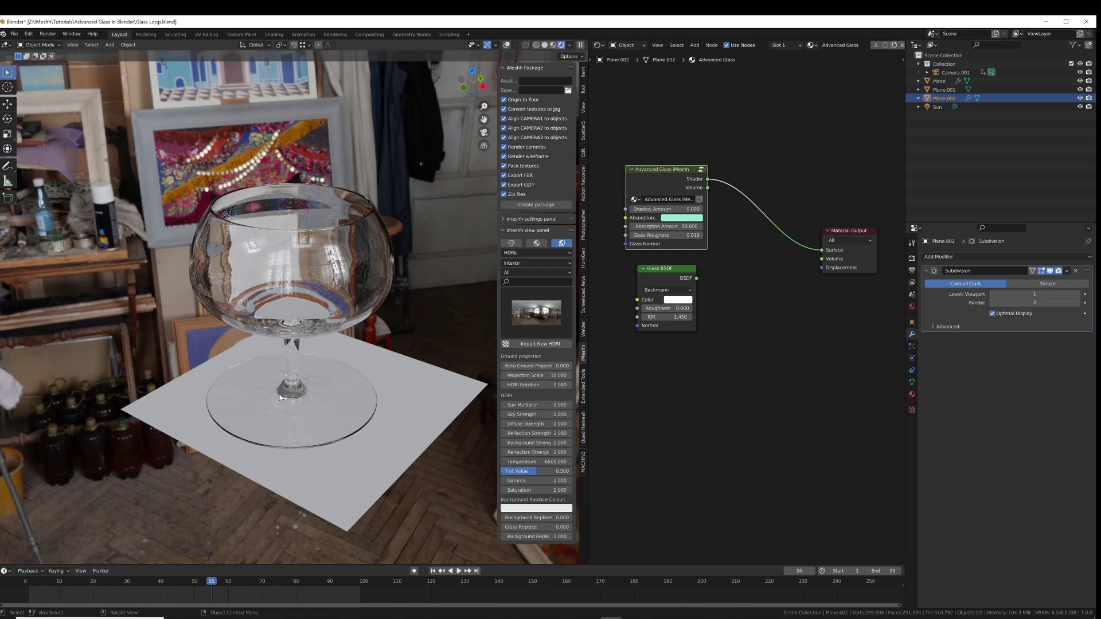
pyautogui.moveTo(696, 279); pyautogui.dragTo(824, 251)
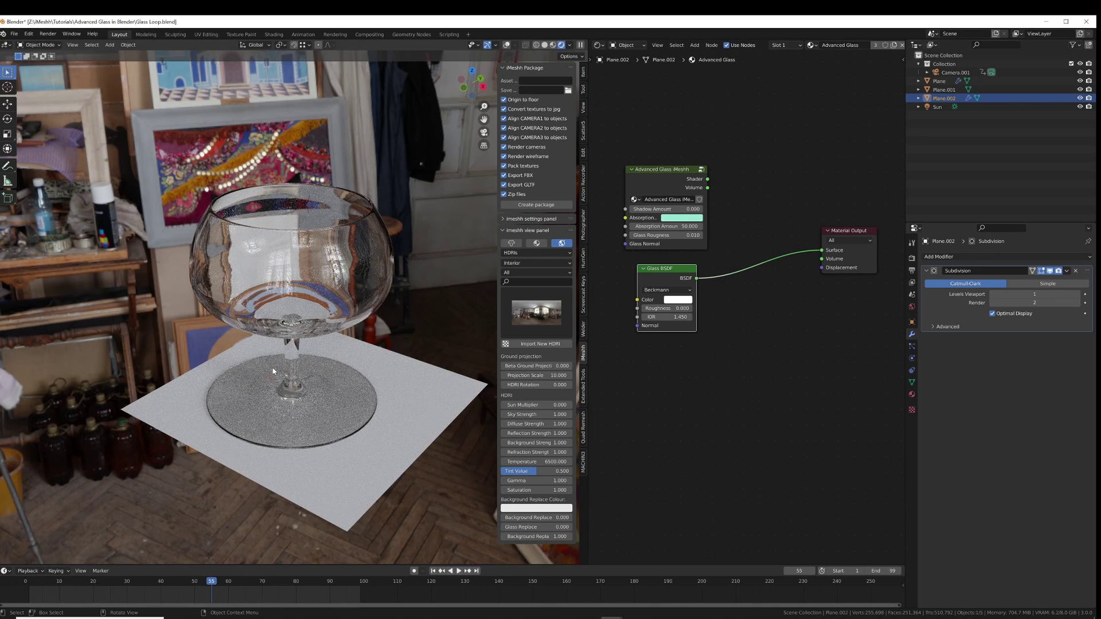
pyautogui.moveTo(708, 179); pyautogui.dragTo(819, 200)
pyautogui.moveTo(822, 250); pyautogui.dragTo(822, 251)
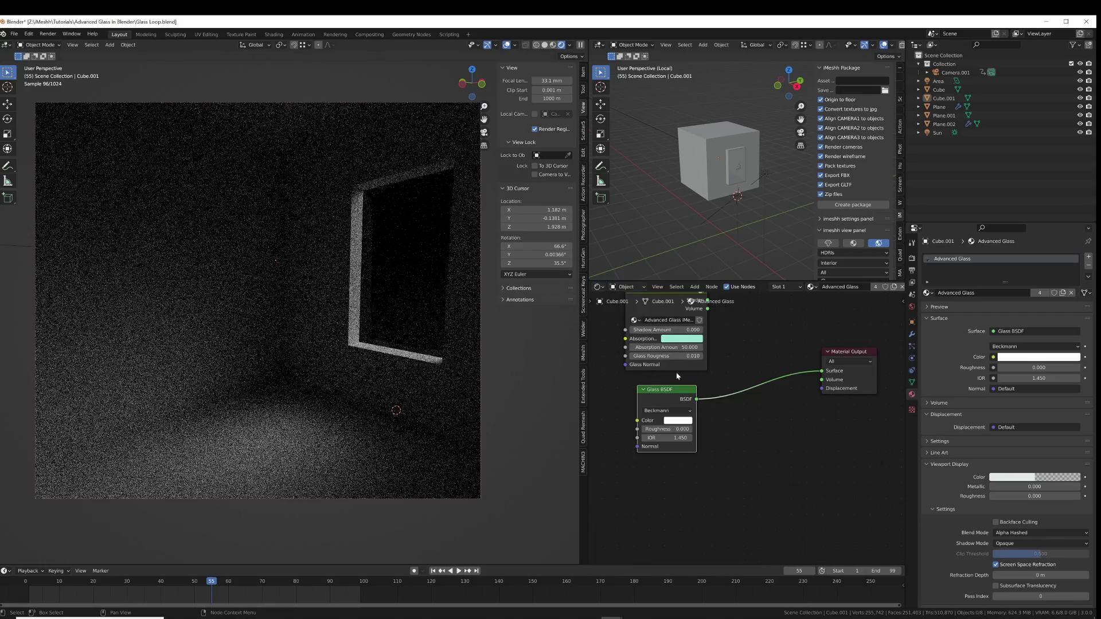
# Move the glass pane away from the window opening into the room
pyautogui.click(445, 292)
pyautogui.press('g')
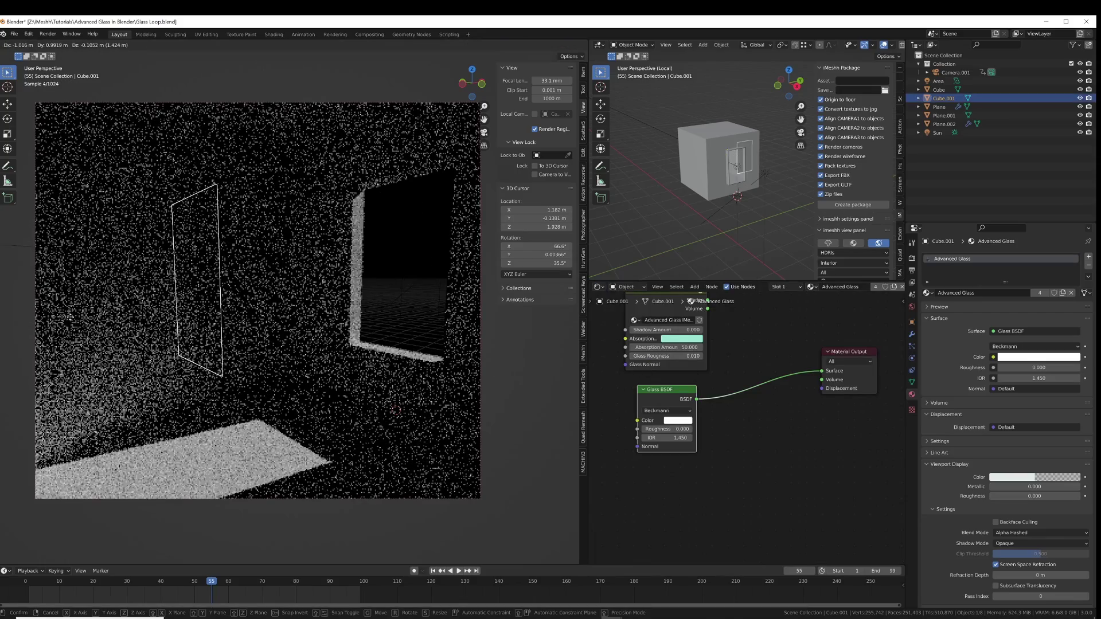
pyautogui.click(352, 349)
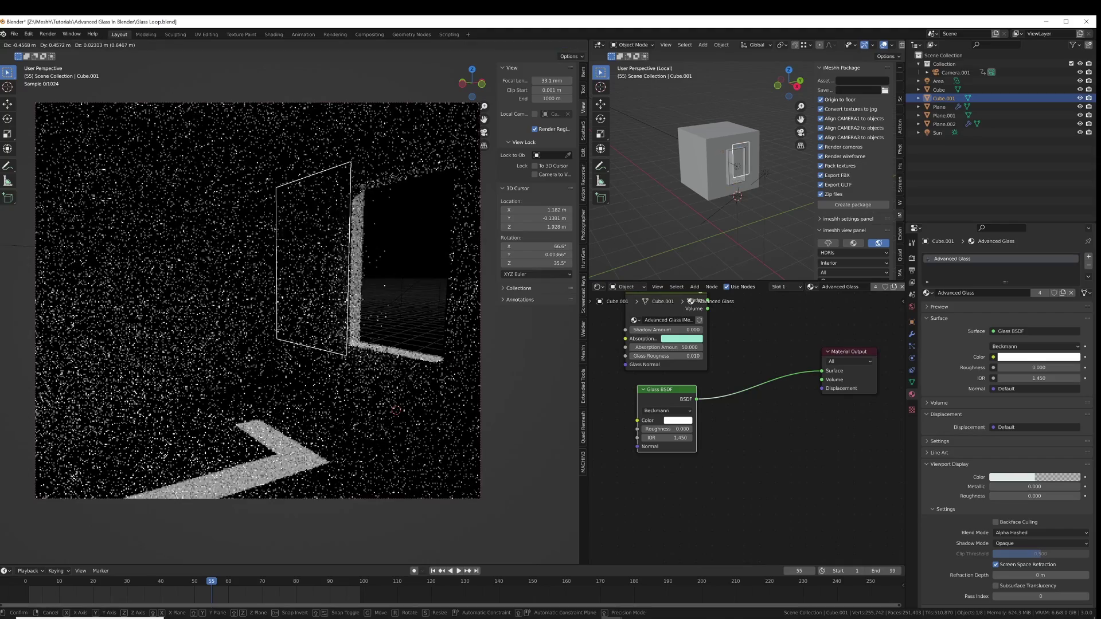
# Connect the Advanced Glass iMeshh Shader output to the Surface input of the window pane's Material Output
pyautogui.moveTo(746, 344); pyautogui.dragTo(739, 364, button='middle')
pyautogui.moveTo(700, 320); pyautogui.dragTo(765, 331)
pyautogui.moveTo(815, 395); pyautogui.dragTo(816, 391)
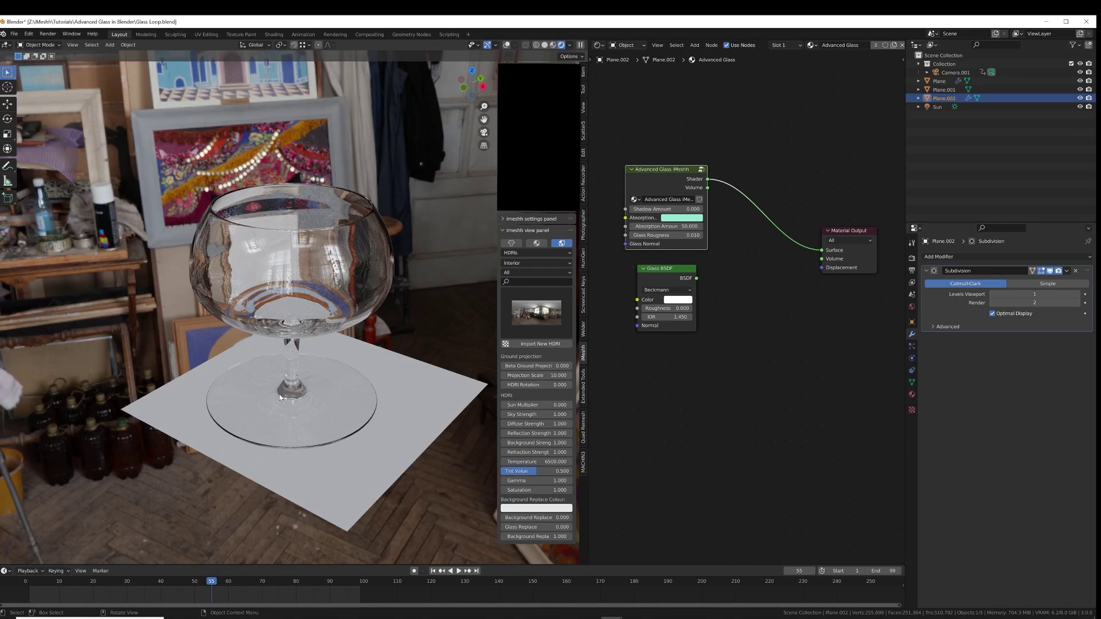
# Swap the wine glass material's Surface link to the Glass BSDF and back to the Advanced Glass iMeshh shader
pyautogui.moveTo(697, 279); pyautogui.dragTo(823, 251)
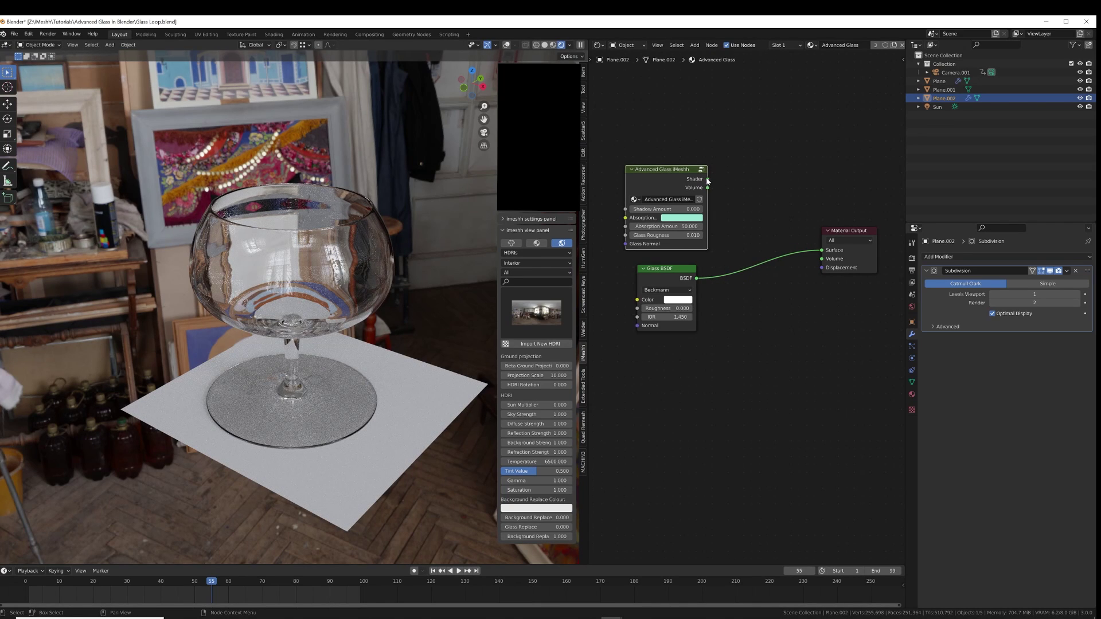
pyautogui.moveTo(824, 250); pyautogui.dragTo(736, 238)
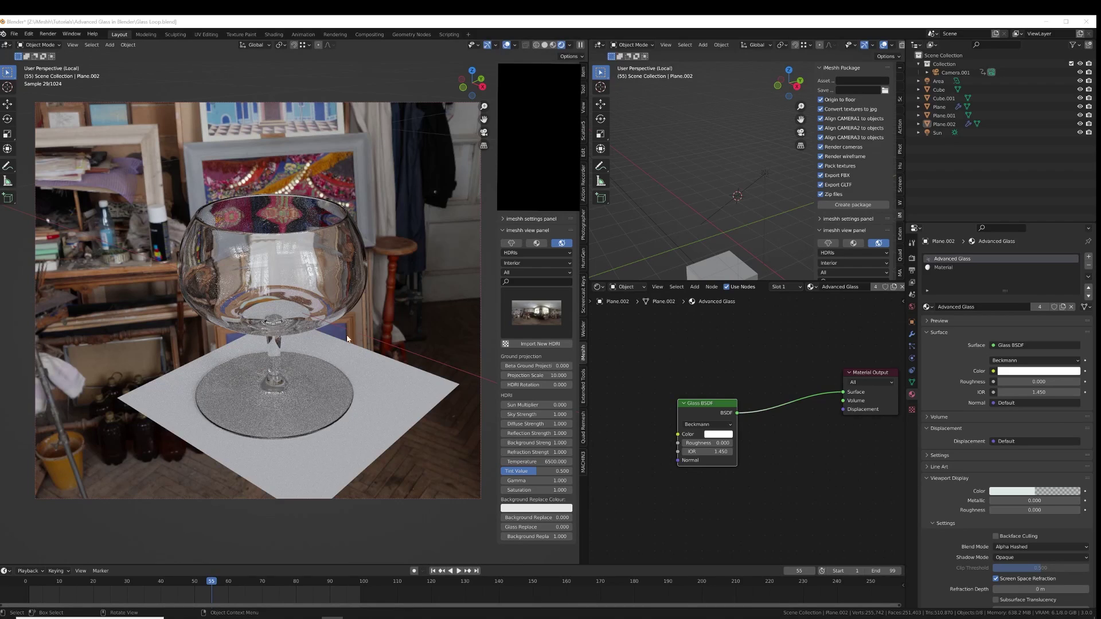
# Turn off the wine glass object's Shadow ray visibility to compare the render, and switch it back on
pyautogui.click(333, 266)
pyautogui.moveTo(715, 414); pyautogui.dragTo(725, 394)
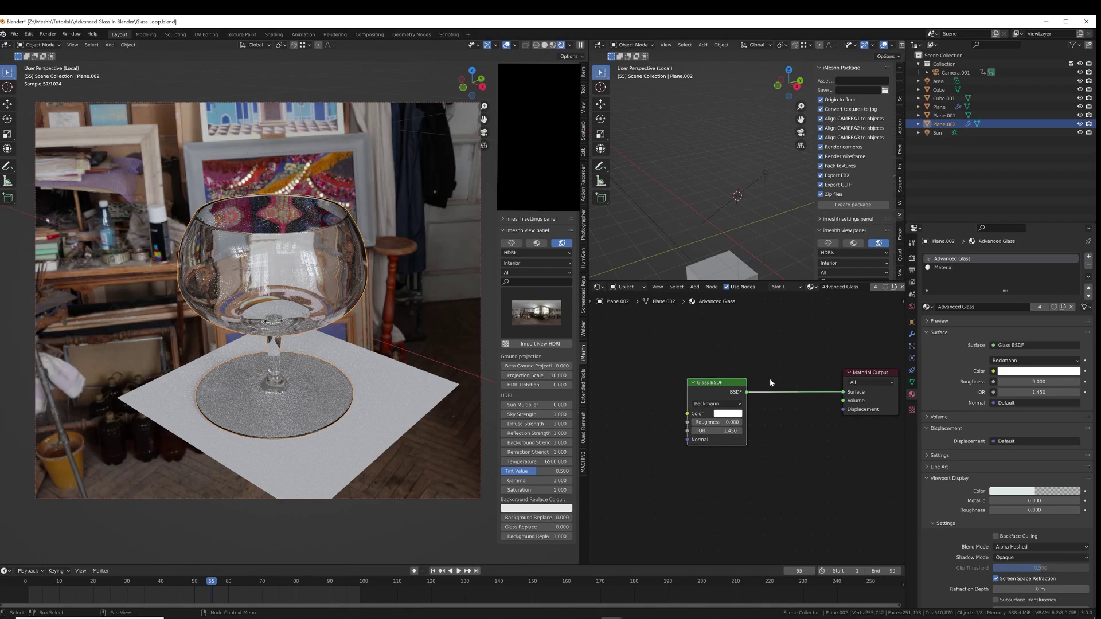
pyautogui.moveTo(768, 383); pyautogui.dragTo(725, 376, button='middle')
pyautogui.click(911, 324)
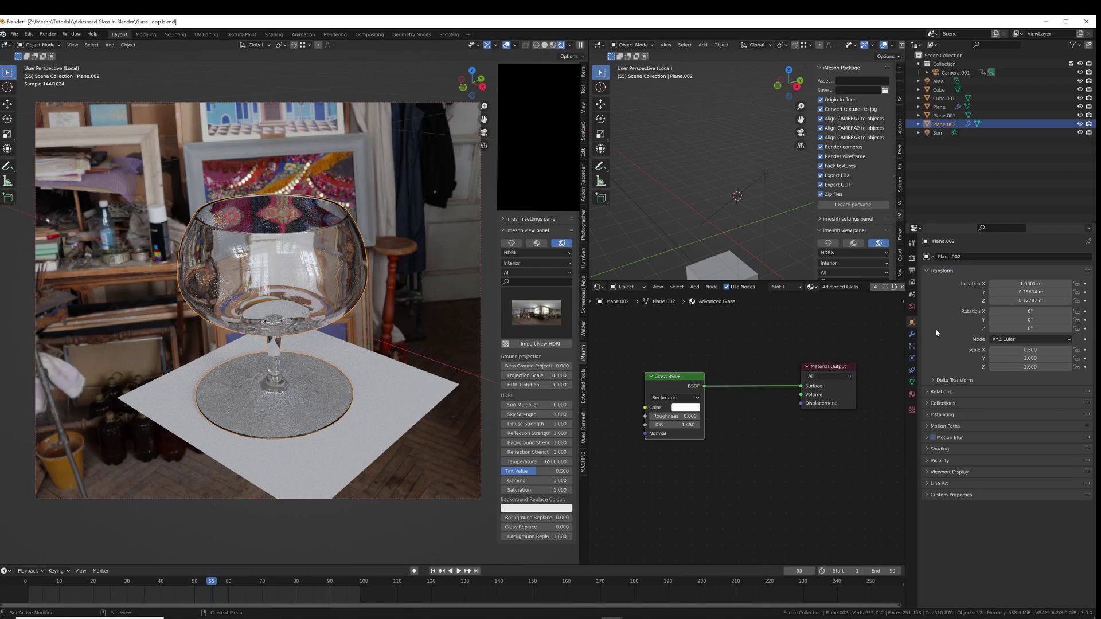
pyautogui.click(927, 460)
pyautogui.scroll(-1, 926, 459)
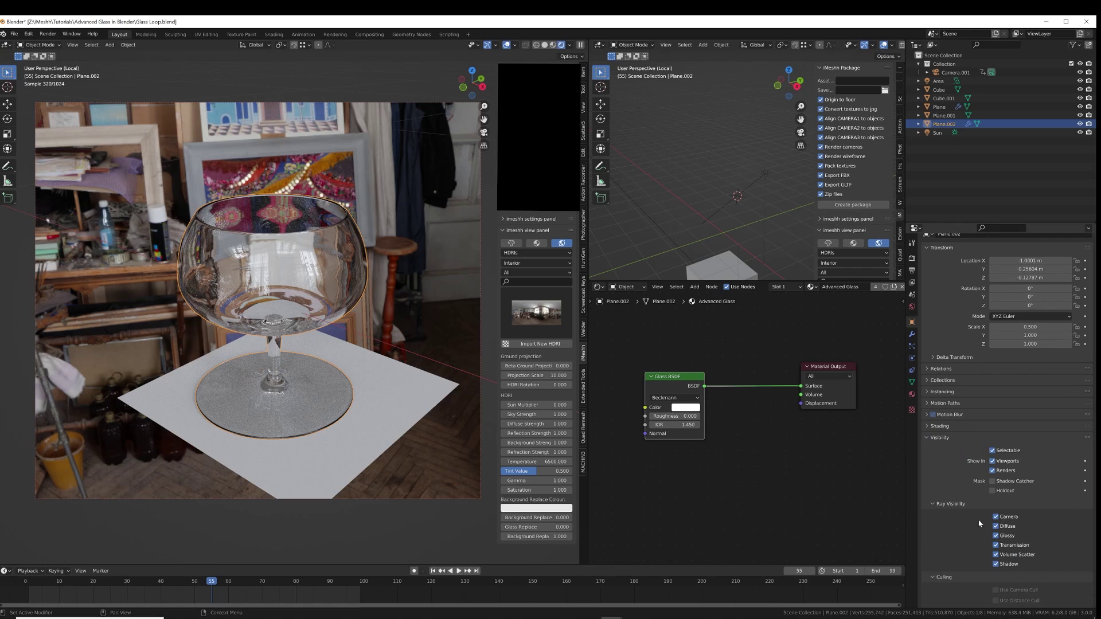
pyautogui.click(996, 565)
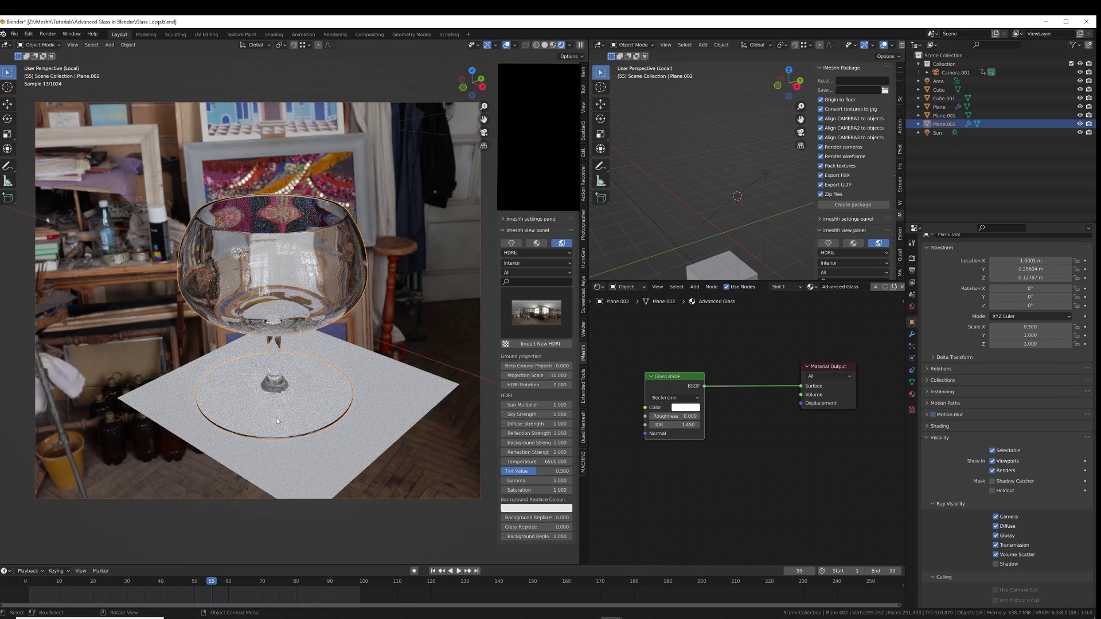
pyautogui.click(429, 338)
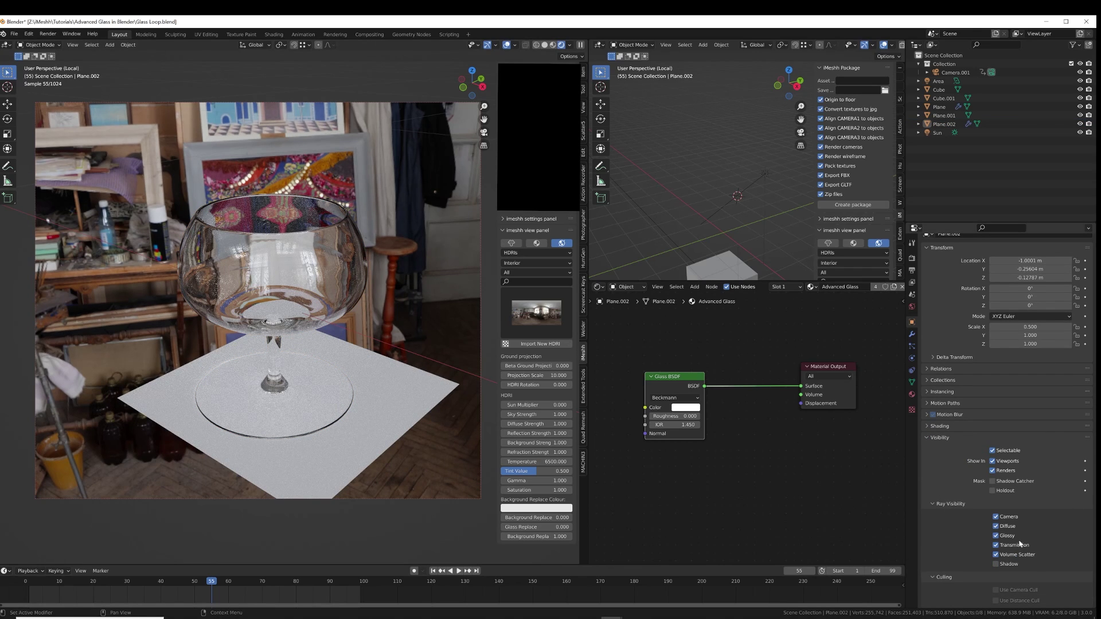
pyautogui.click(996, 565)
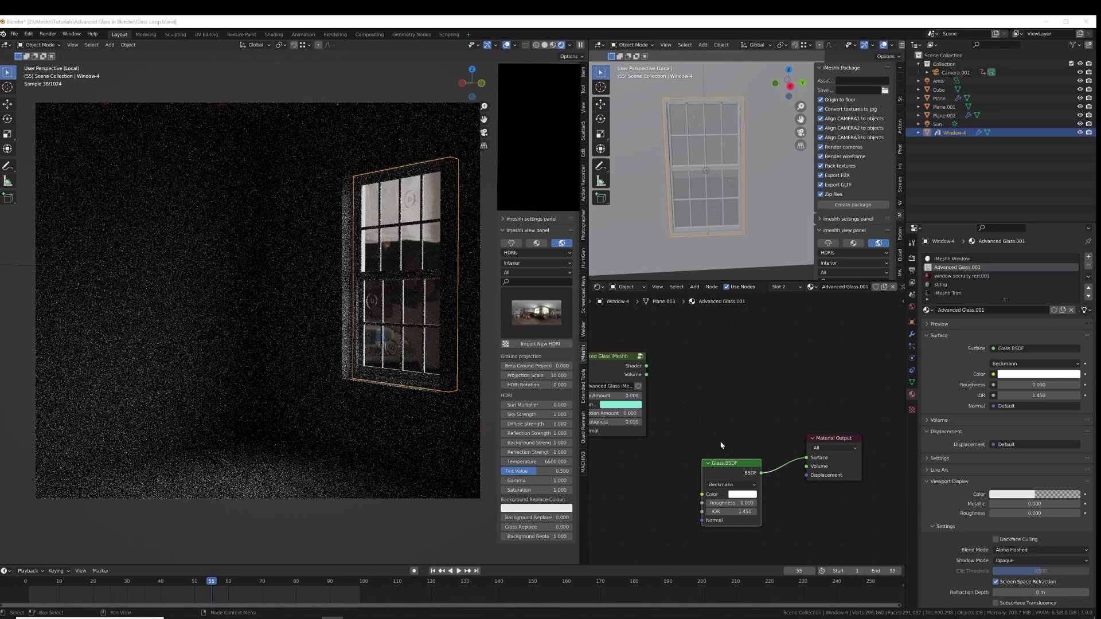
# Enable Shadow ray visibility for the window object and connect its Advanced Glass iMeshh Shader output to the Material Output's Surface
pyautogui.moveTo(724, 463); pyautogui.dragTo(710, 457)
pyautogui.click(912, 323)
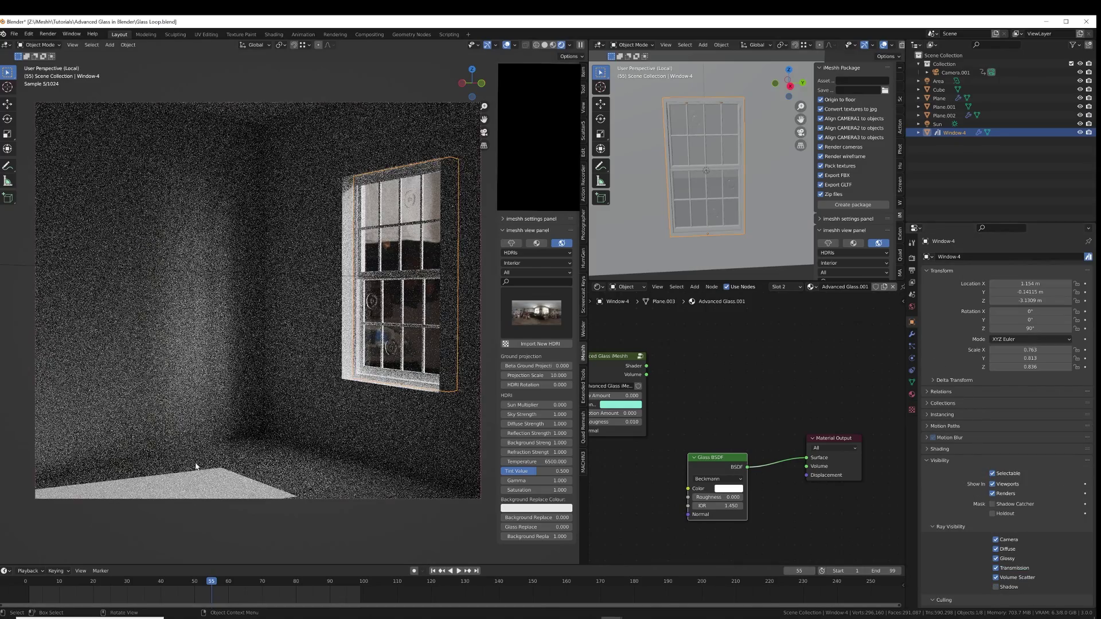
pyautogui.click(996, 587)
pyautogui.moveTo(645, 367); pyautogui.dragTo(782, 400)
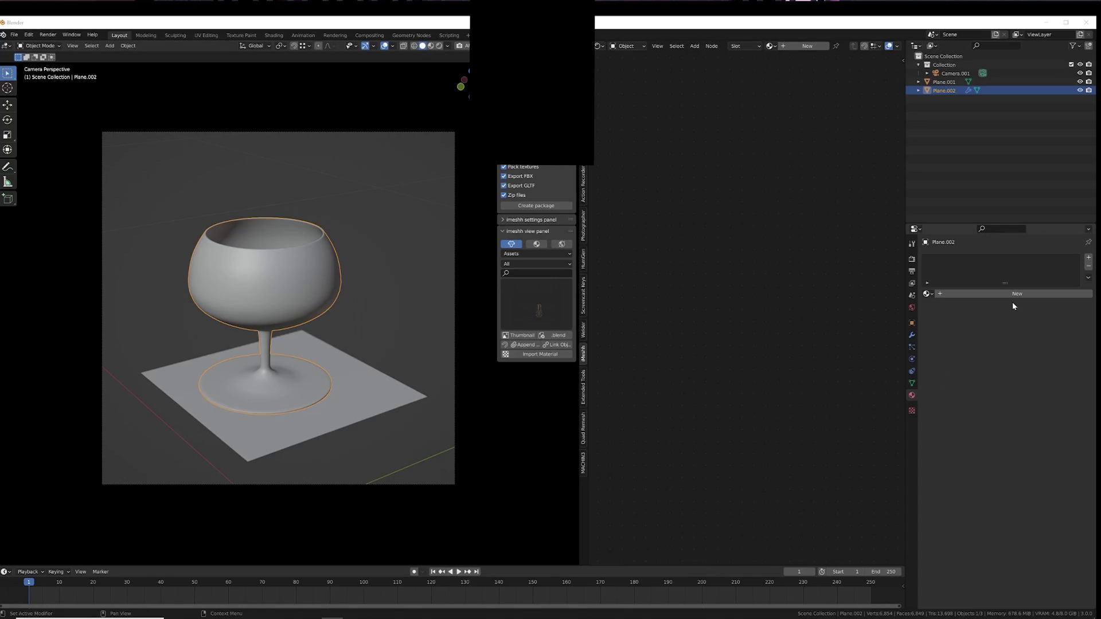
# Rename the wine glass's material as Advanced Glass
pyautogui.click(1013, 293)
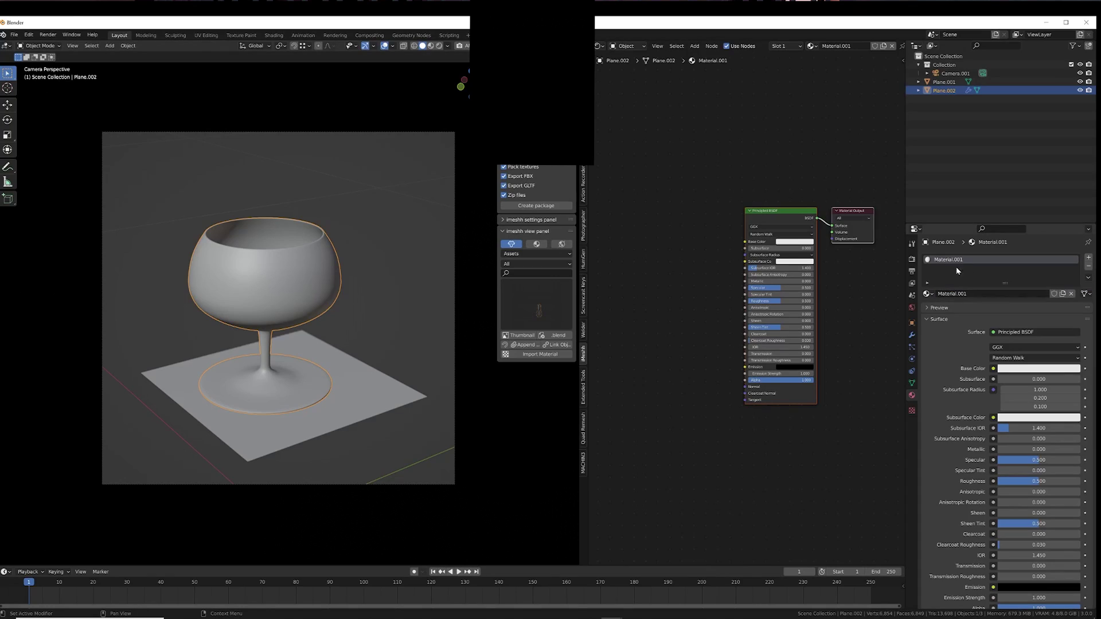
pyautogui.doubleClick(947, 261)
pyautogui.write('Advanced Glass')
pyautogui.press('Return')
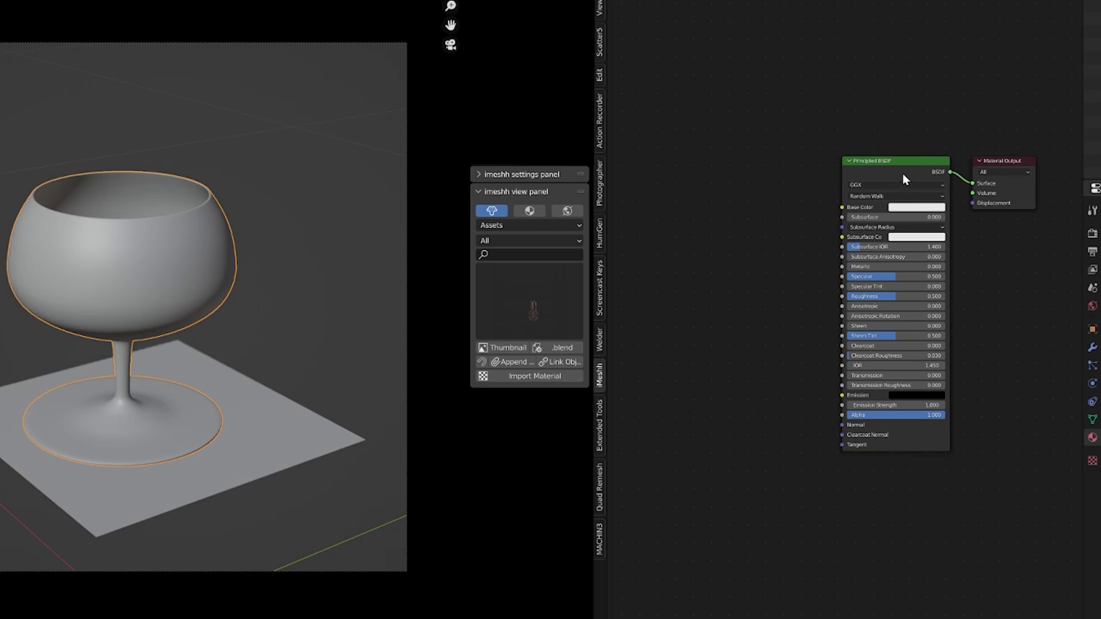
# Move the Principled BSDF node farther from the Material Output and switch the viewport to Rendered shading
pyautogui.moveTo(786, 219); pyautogui.dragTo(662, 243)
pyautogui.moveTo(718, 210); pyautogui.dragTo(753, 192)
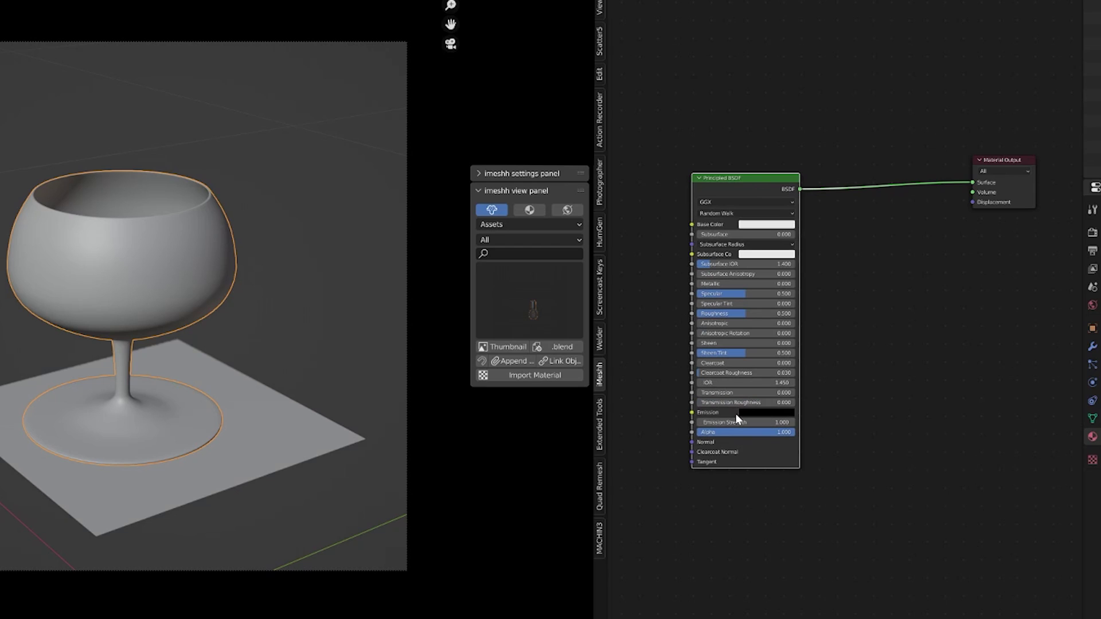
pyautogui.press('z')
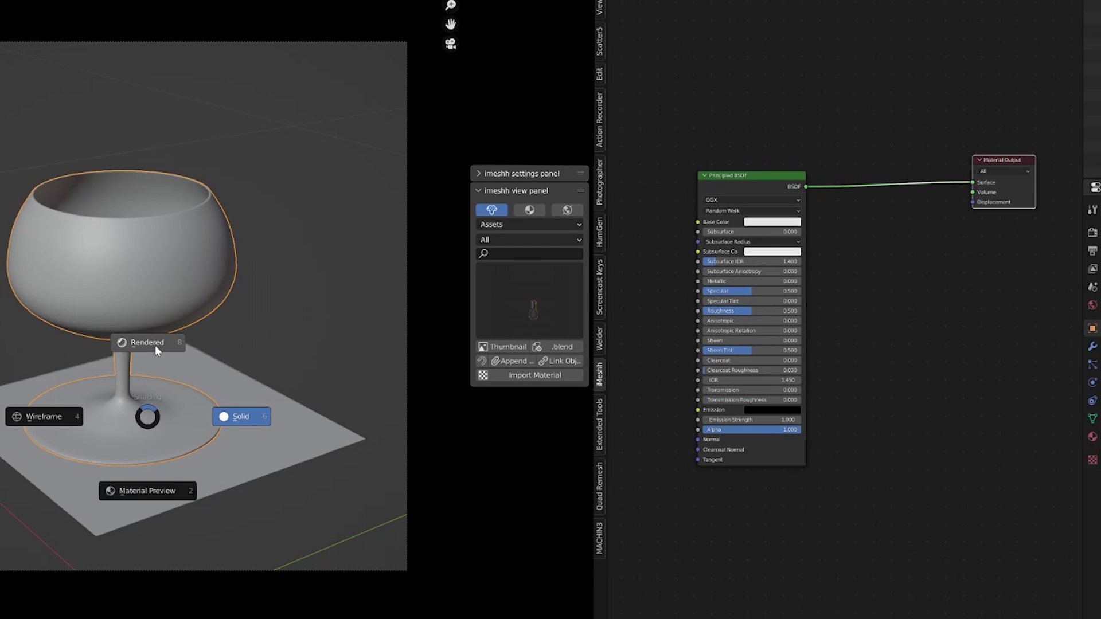
pyautogui.click(155, 345)
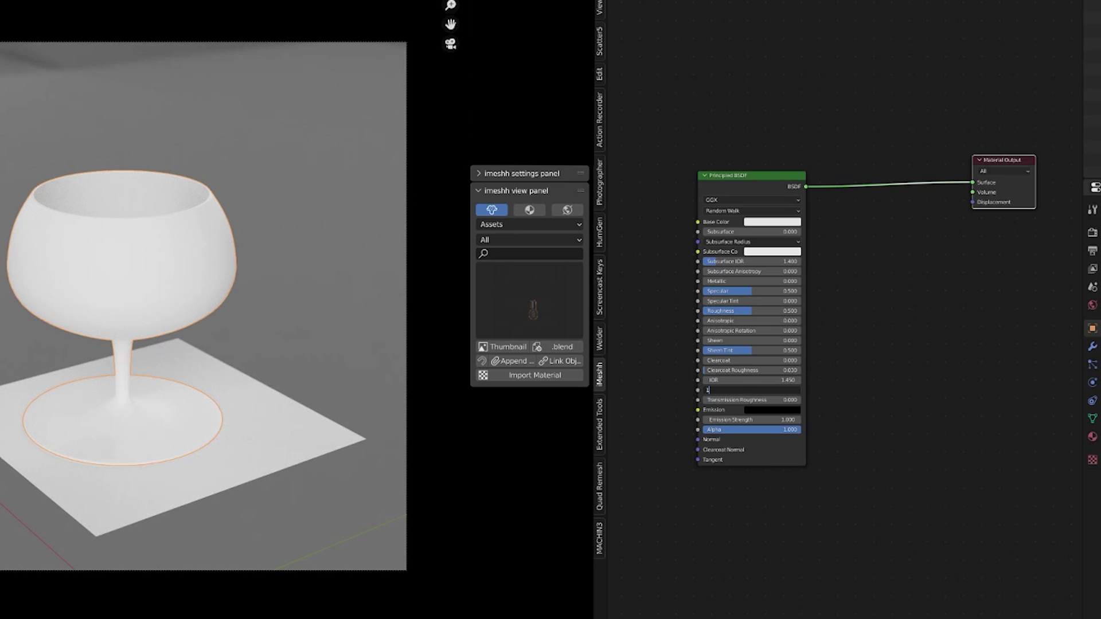
# Set the Principled BSDF's Transmission to 1 and its Roughness to 0
pyautogui.write('1')
pyautogui.press('Return')
pyautogui.click(749, 311)
pyautogui.write('0')
pyautogui.press('Return')
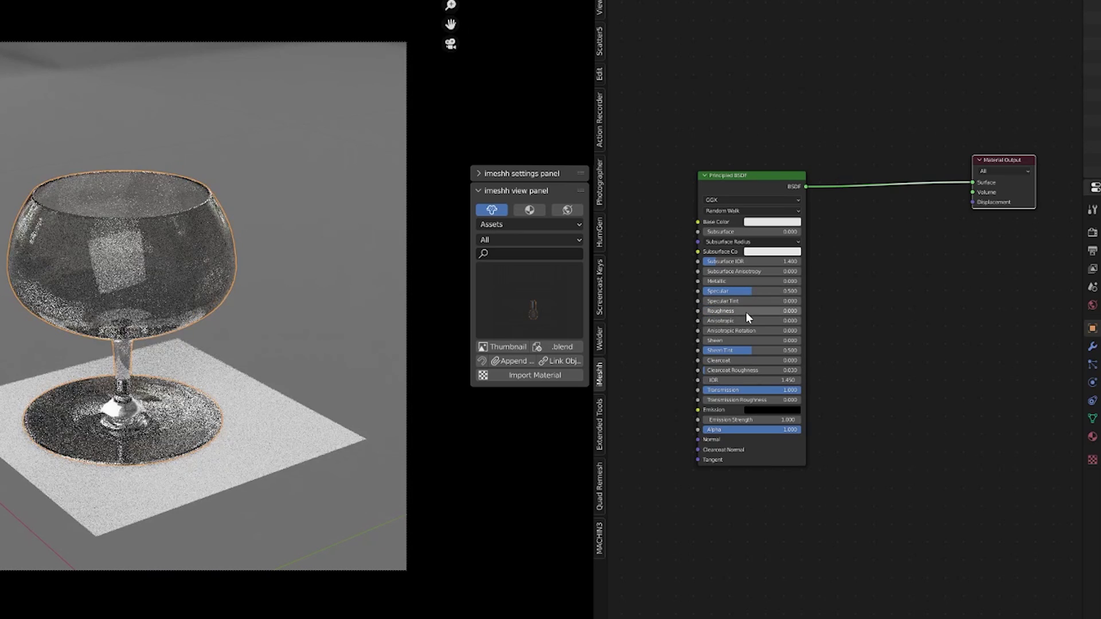
# Set the Principled BSDF's Base Color to pure white, raise its Roughness slightly above zero, and deselect the glass
pyautogui.click(777, 222)
pyautogui.moveTo(820, 112); pyautogui.dragTo(821, 90)
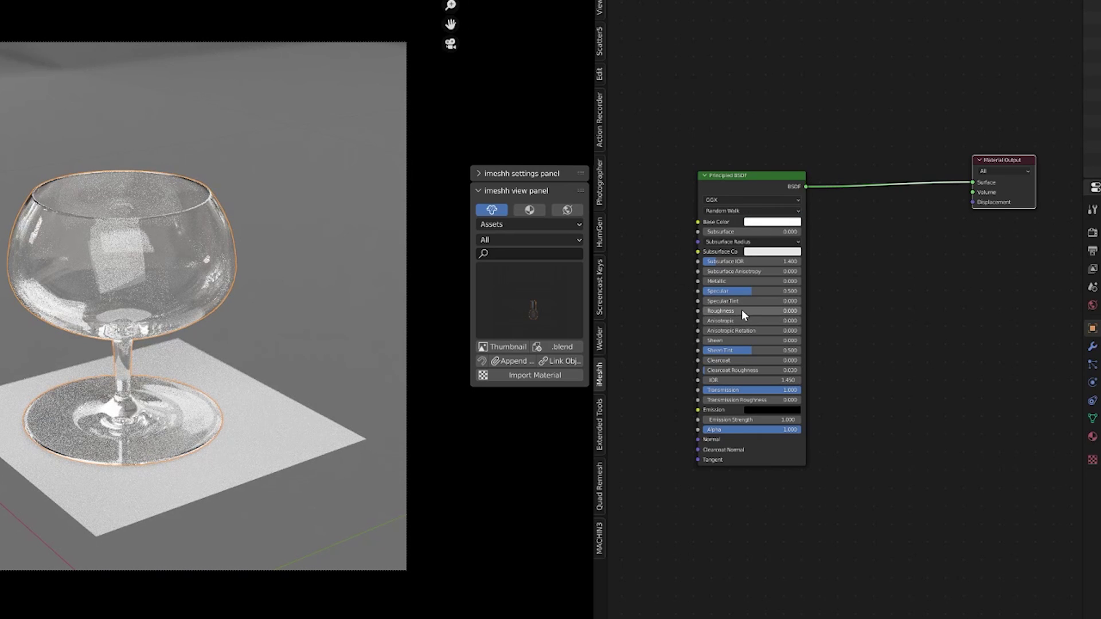
pyautogui.moveTo(737, 310); pyautogui.dragTo(710, 316)
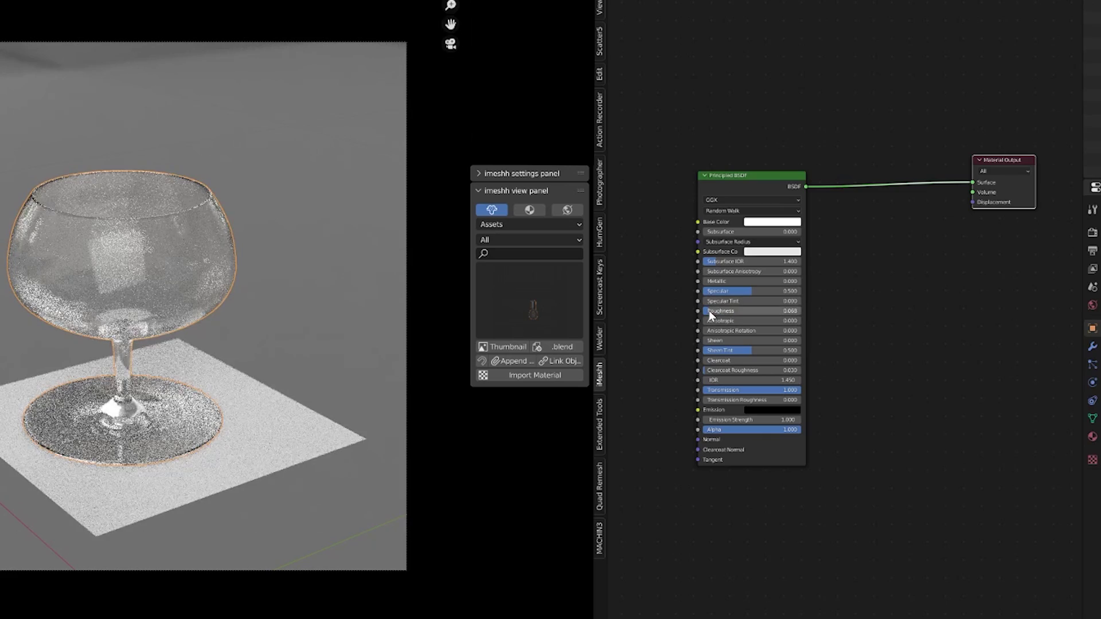
pyautogui.click(263, 544)
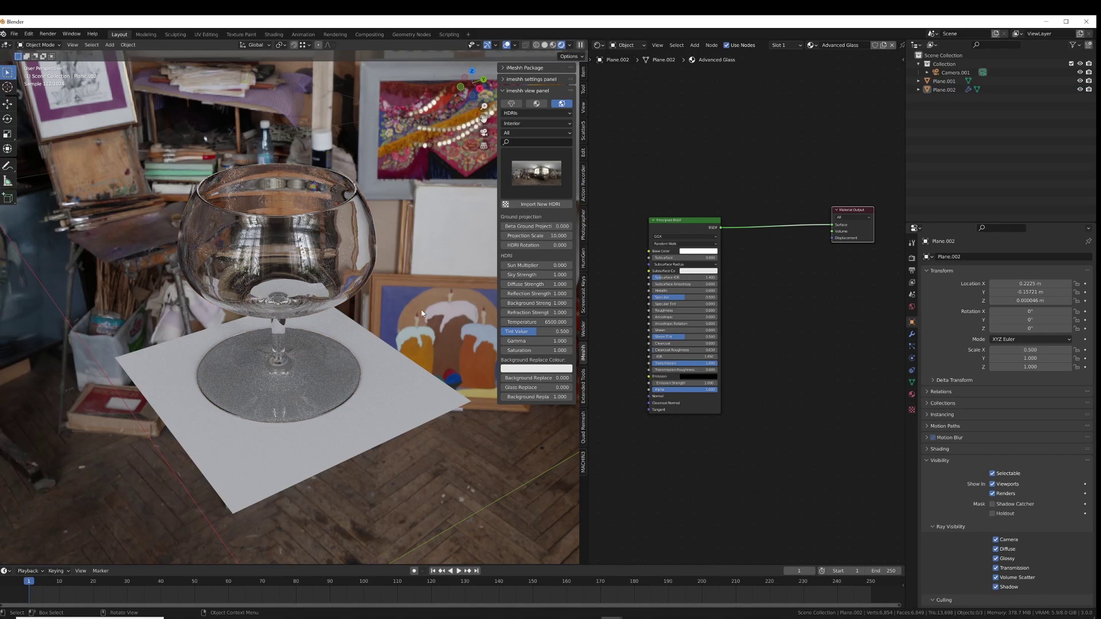
pyautogui.moveTo(420, 315); pyautogui.dragTo(314, 315, button='middle')
pyautogui.click(314, 315)
pyautogui.scroll(4, 315, 316)
pyautogui.scroll(-3, 303, 344)
pyautogui.moveTo(310, 474); pyautogui.dragTo(390, 389, button='middle')
pyautogui.hotkey('alt', 'a')
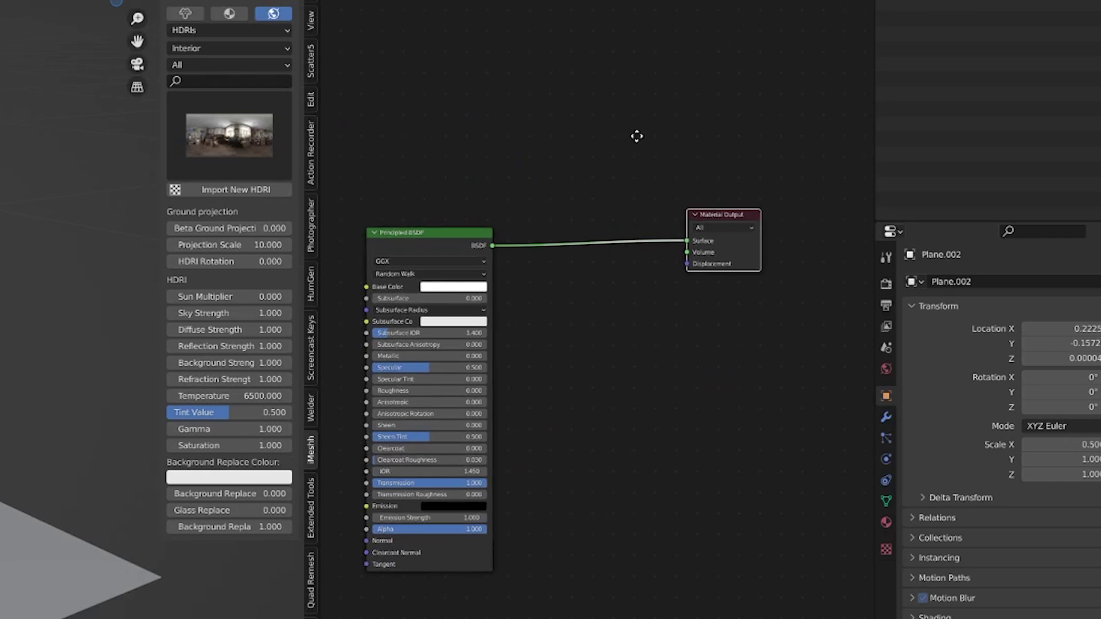
# Insert a Mix Shader between the Principled BSDF and Material Output, and feed a Transparent BSDF into its second shader input
pyautogui.hotkey('shift', 'a')
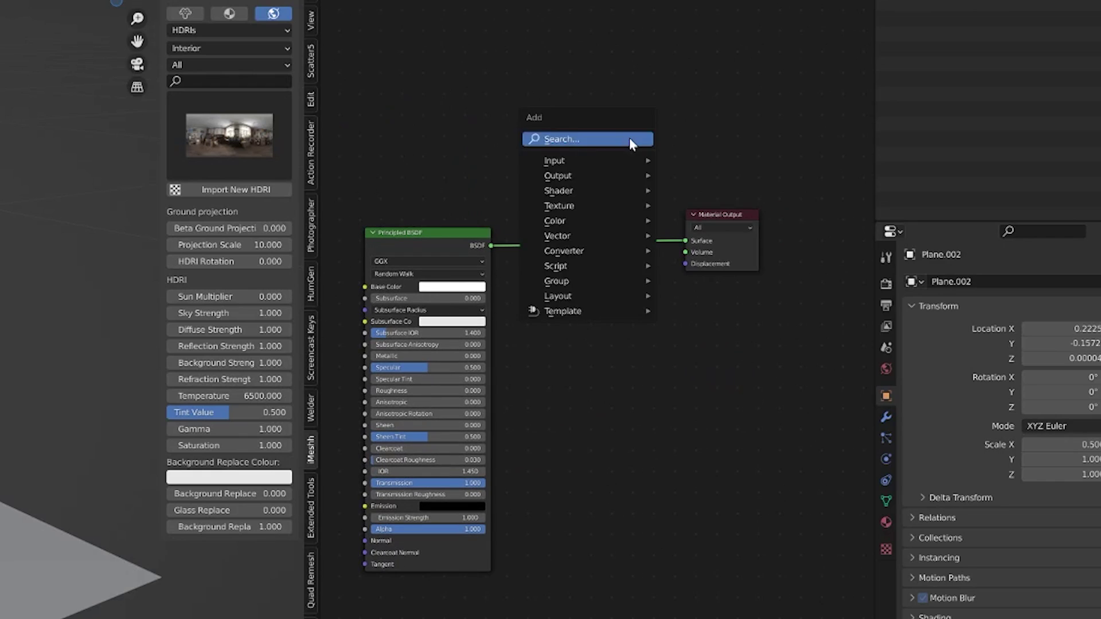
pyautogui.write('mix')
pyautogui.press('Return')
pyautogui.click(572, 199)
pyautogui.hotkey('shift', 'a')
pyautogui.write('transp')
pyautogui.press('Return')
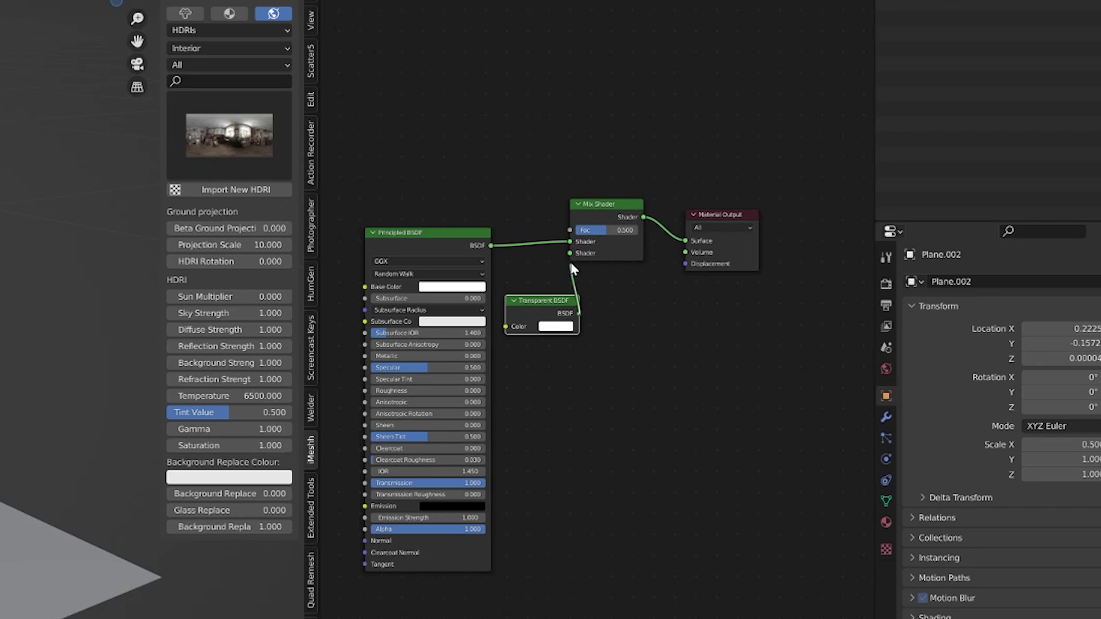
# Add a Light Path node and place it above the Principled BSDF
pyautogui.hotkey('shift', 'a')
pyautogui.write('lig')
pyautogui.press('Return')
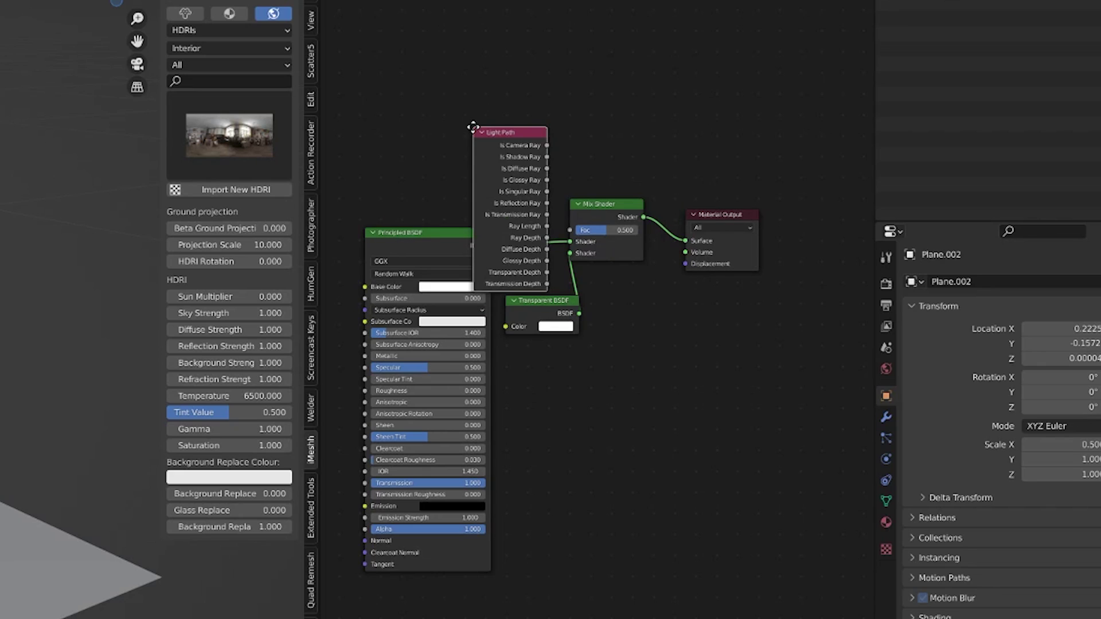
pyautogui.click(376, 13)
pyautogui.moveTo(430, 33); pyautogui.dragTo(422, 36)
pyautogui.moveTo(480, 44); pyautogui.dragTo(538, 69, button='middle')
# Spread the Principled BSDF, Transparent BSDF, Mix Shader and Material Output nodes apart to make room around the Light Path node
pyautogui.moveTo(495, 276); pyautogui.dragTo(437, 266)
pyautogui.moveTo(606, 331); pyautogui.dragTo(574, 339)
pyautogui.moveTo(751, 295); pyautogui.dragTo(717, 321, button='middle')
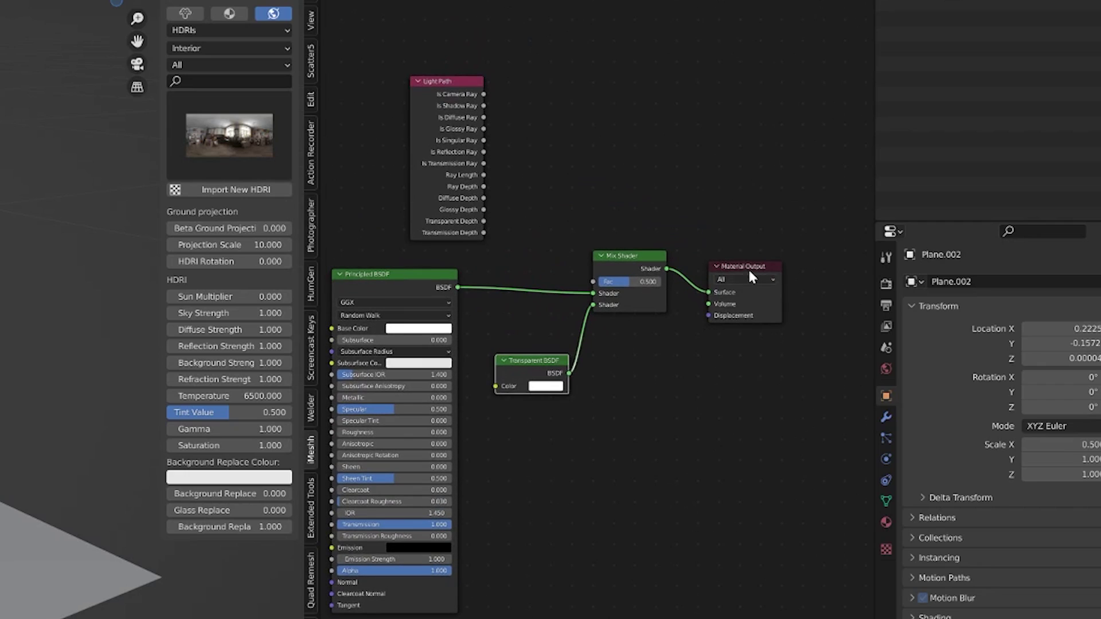
pyautogui.moveTo(745, 270); pyautogui.dragTo(792, 251)
pyautogui.moveTo(648, 261); pyautogui.dragTo(671, 268)
pyautogui.moveTo(446, 162); pyautogui.dragTo(443, 159)
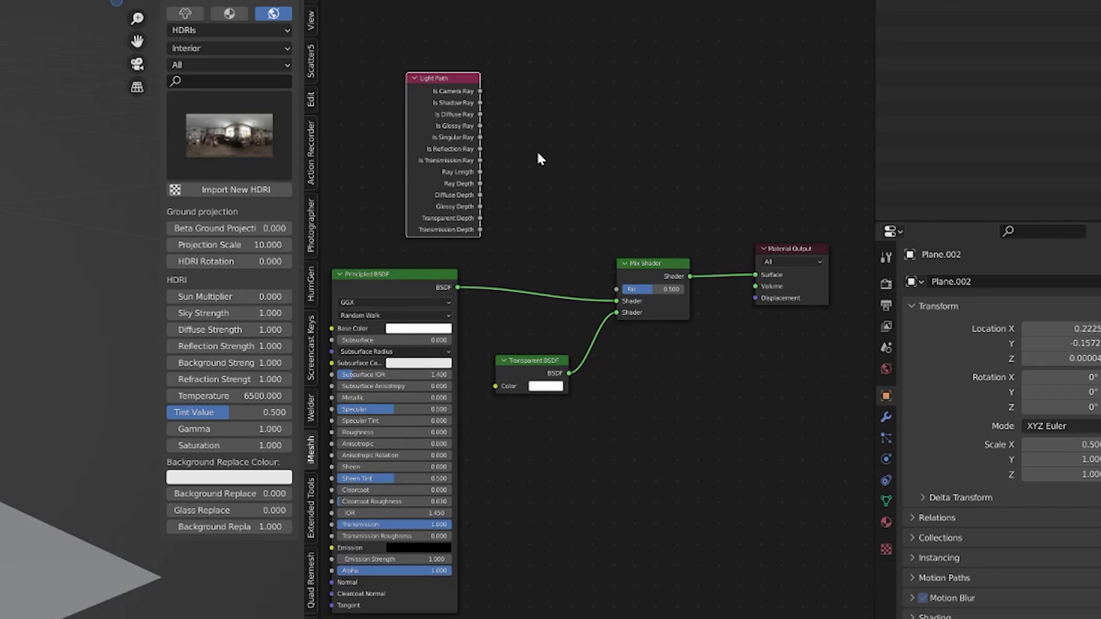
pyautogui.moveTo(536, 150); pyautogui.dragTo(539, 153, button='middle')
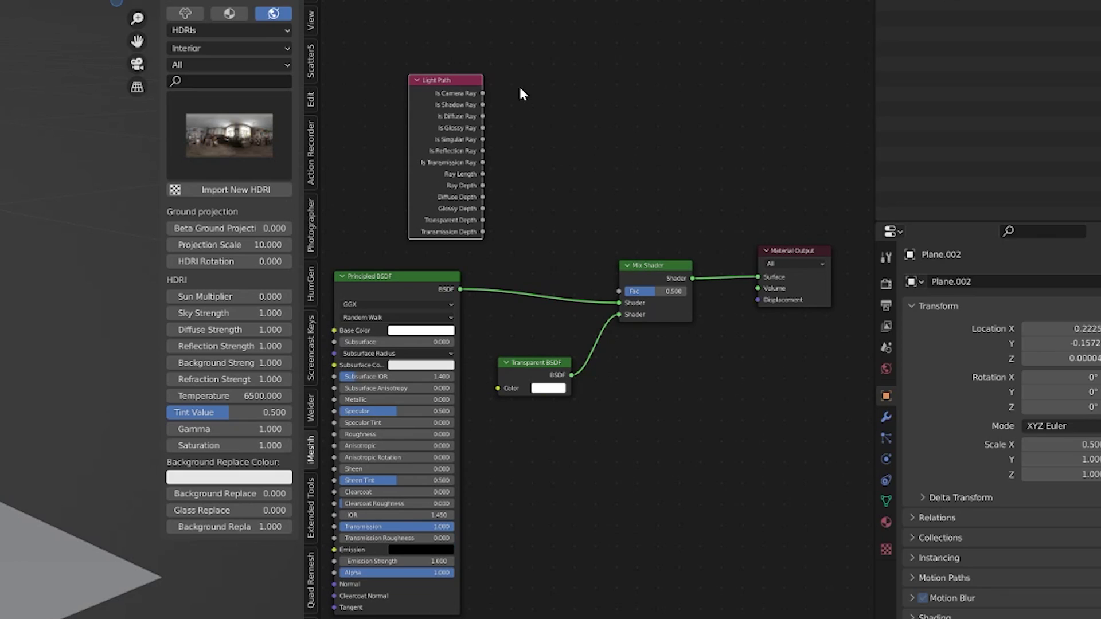
# Connect the Light Path's Is Shadow Ray output to the Mix Shader's Fac and preview the glass in Rendered shading
pyautogui.moveTo(482, 105); pyautogui.dragTo(619, 291)
pyautogui.click(562, 45)
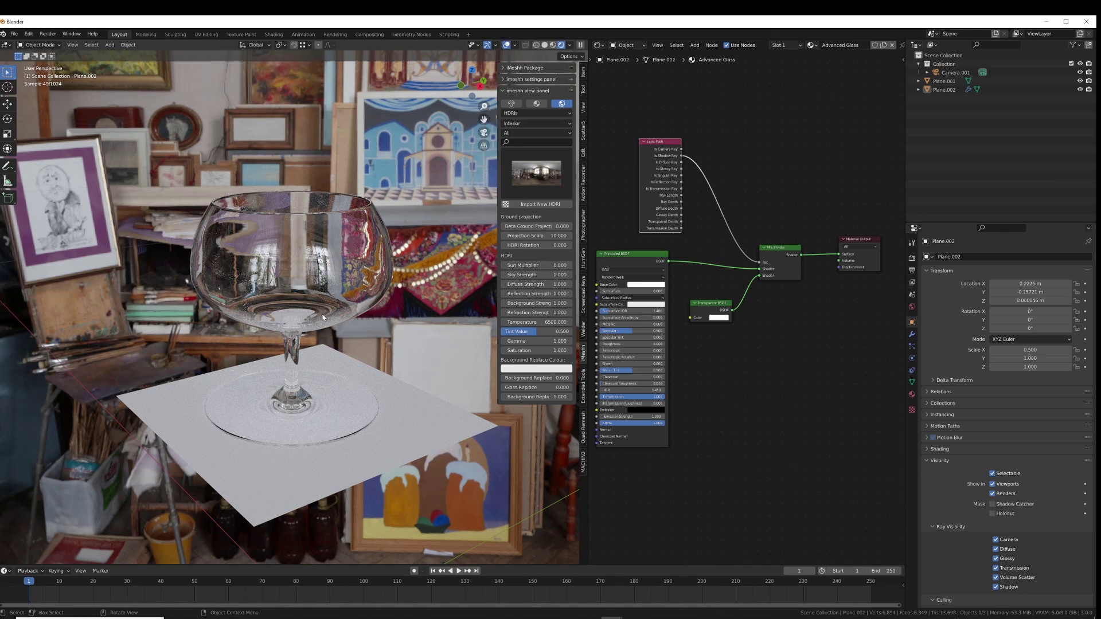
pyautogui.press('z')
pyautogui.click(401, 320)
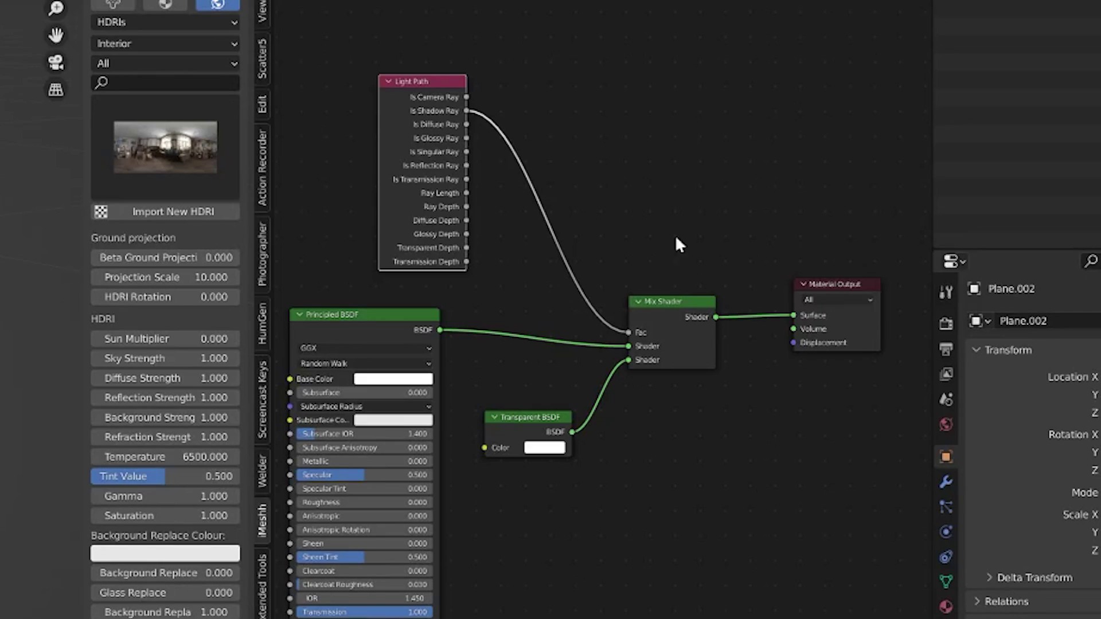
# Add a Math node set to Add, feed Is Shadow Ray and Is Diffuse Ray into it, and connect its Value to the Mix Shader's Fac
pyautogui.hotkey('shift', 'a')
pyautogui.write('m')
pyautogui.press('Return')
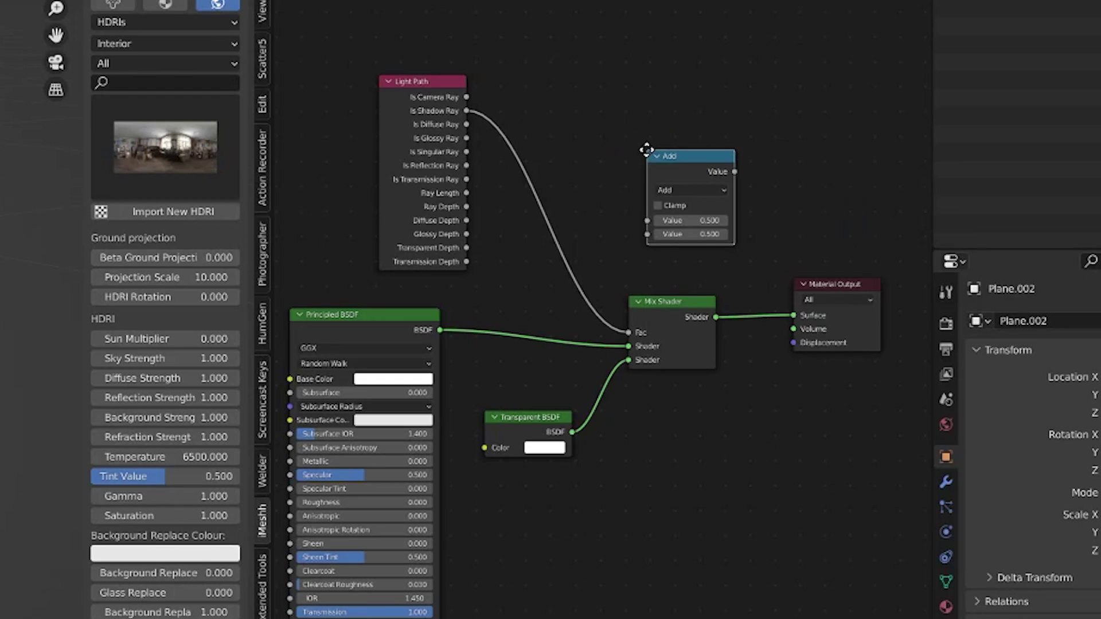
pyautogui.click(522, 121)
pyautogui.moveTo(426, 137); pyautogui.dragTo(389, 151)
pyautogui.moveTo(429, 137); pyautogui.dragTo(520, 201)
pyautogui.moveTo(567, 119)
pyautogui.mouseDown()
pyautogui.moveTo(562, 128)
pyautogui.moveTo(563, 81)
pyautogui.moveTo(583, 123)
pyautogui.mouseUp()
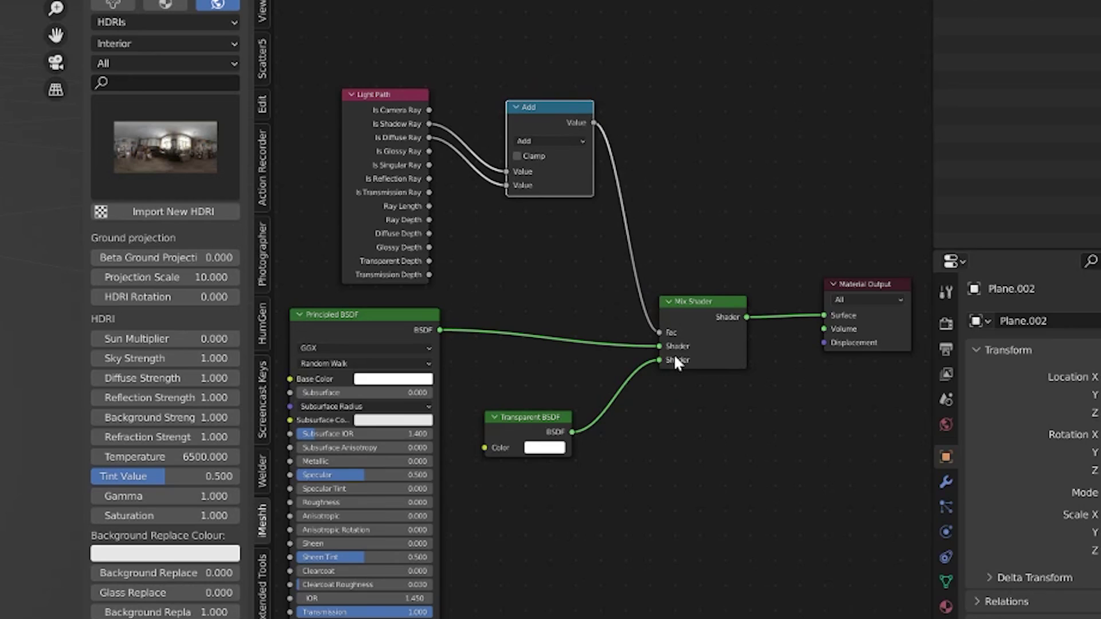
pyautogui.moveTo(712, 315); pyautogui.dragTo(723, 298)
pyautogui.moveTo(429, 123); pyautogui.dragTo(669, 326)
pyautogui.moveTo(777, 258); pyautogui.dragTo(779, 255)
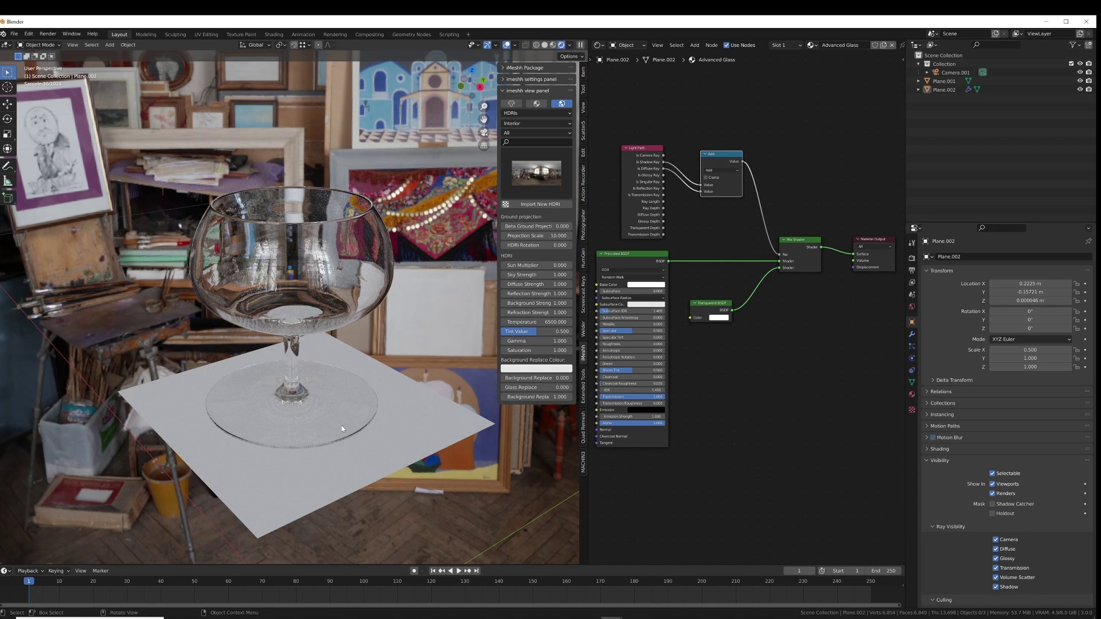
# Return the viewport to Solid shading and insert a MixRGB node between the Add node and the Mix Shader's Fac
pyautogui.press('z')
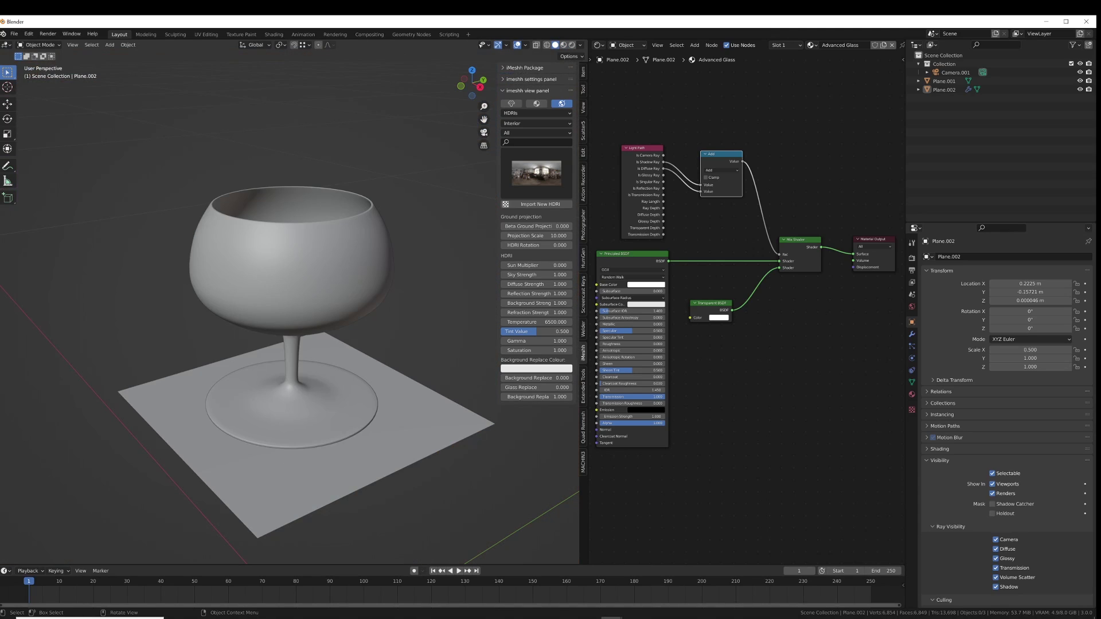
pyautogui.click(333, 618)
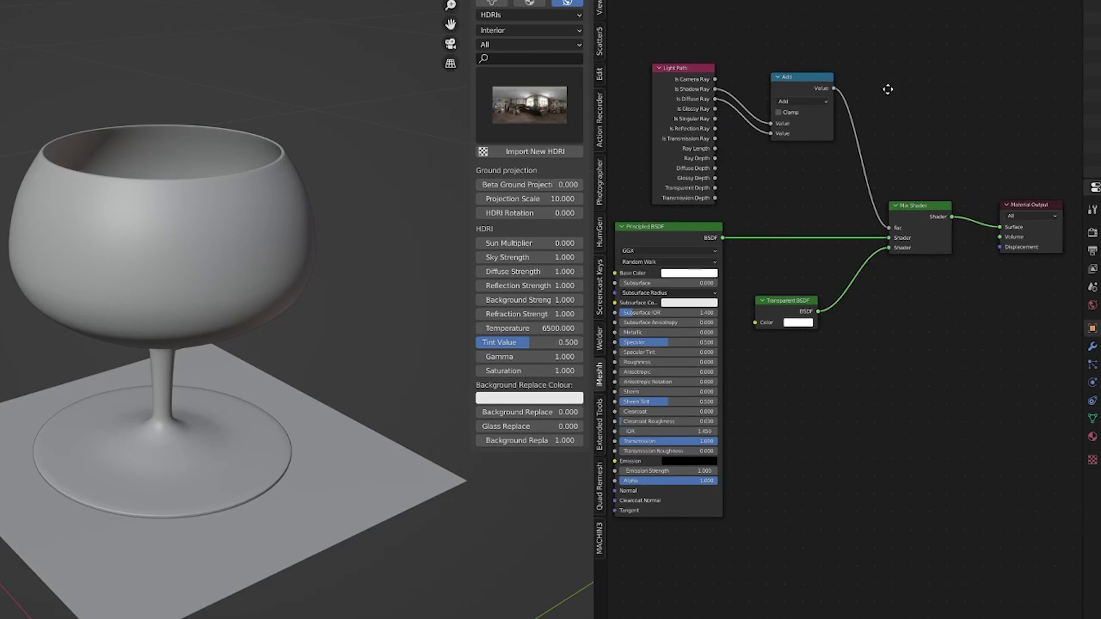
pyautogui.hotkey('shift', 'a')
pyautogui.click(848, 95)
pyautogui.write('mix')
pyautogui.press('Return')
pyautogui.click(800, 92)
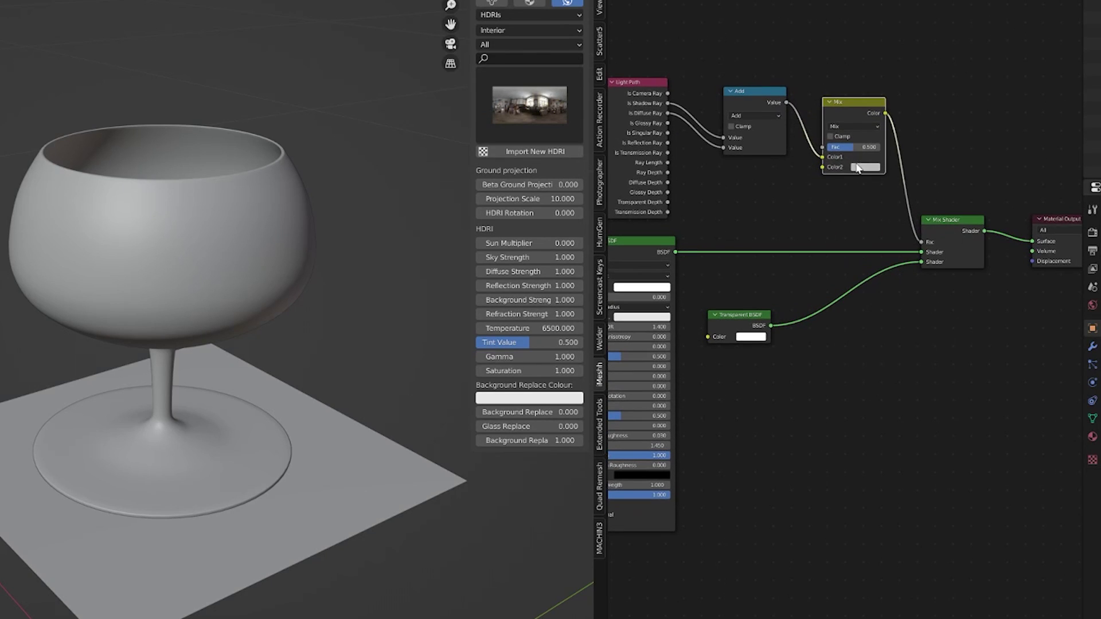
# Set the MixRGB node's Color2 to black and switch the viewport to Rendered shading
pyautogui.click(858, 167)
pyautogui.click(929, 99)
pyautogui.moveTo(879, 148)
pyautogui.mouseDown()
pyautogui.moveTo(833, 147)
pyautogui.moveTo(880, 147)
pyautogui.mouseUp()
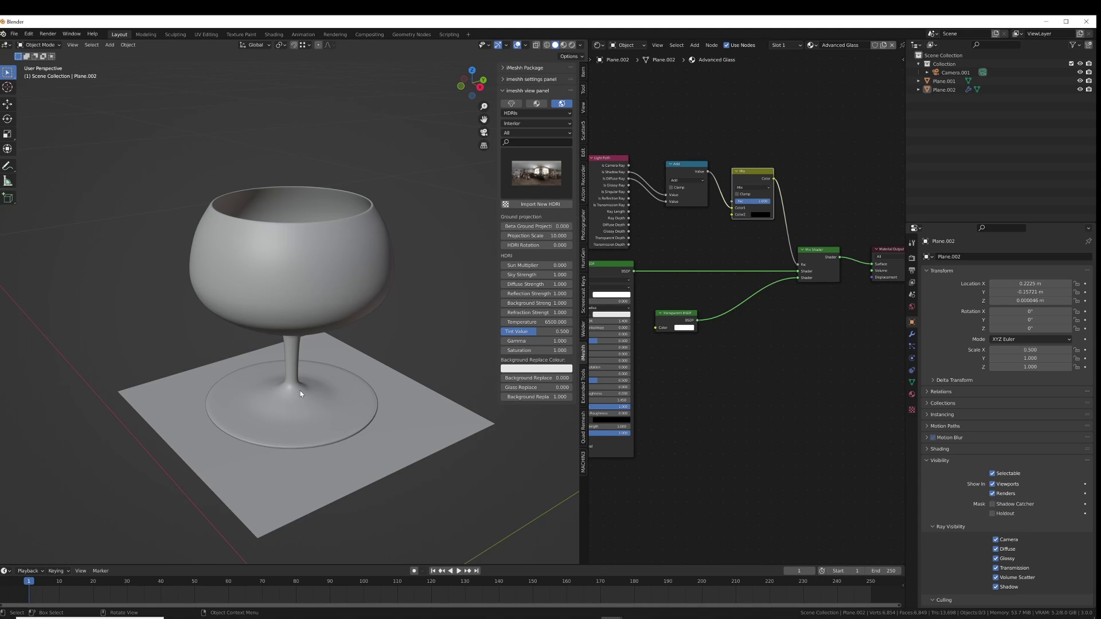
pyautogui.press('z')
pyautogui.click(175, 356)
# Set the MixRGB node's Fac to 0.3
pyautogui.moveTo(765, 203); pyautogui.dragTo(729, 203)
pyautogui.hotkey('ctrl', 'z')
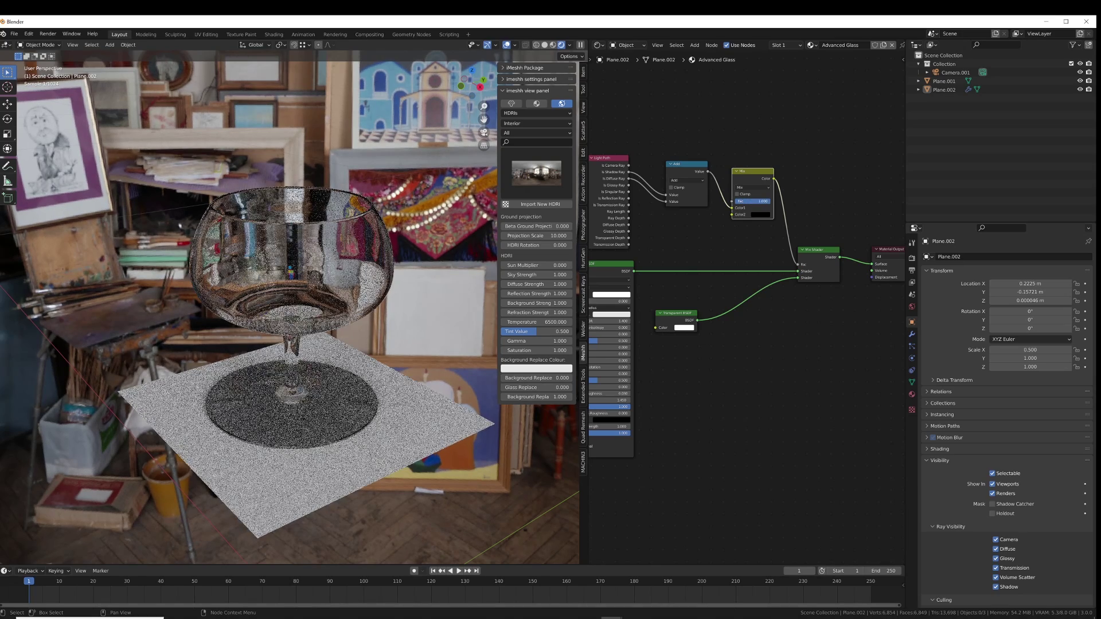
pyautogui.moveTo(768, 202); pyautogui.dragTo(735, 205)
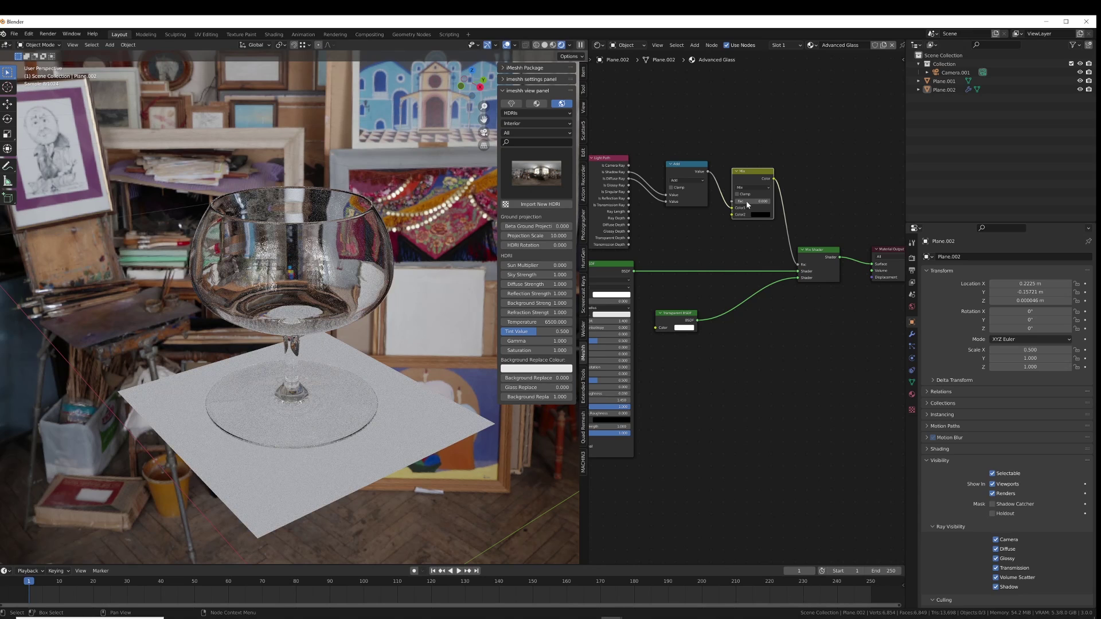
pyautogui.click(747, 202)
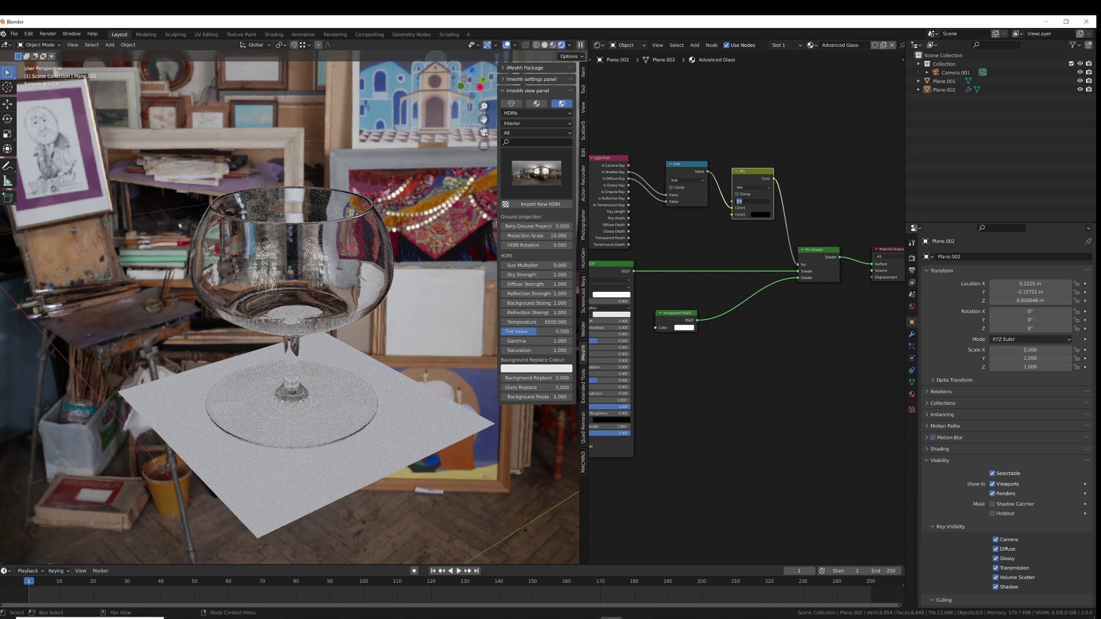
pyautogui.write('0.3')
pyautogui.press('Return')
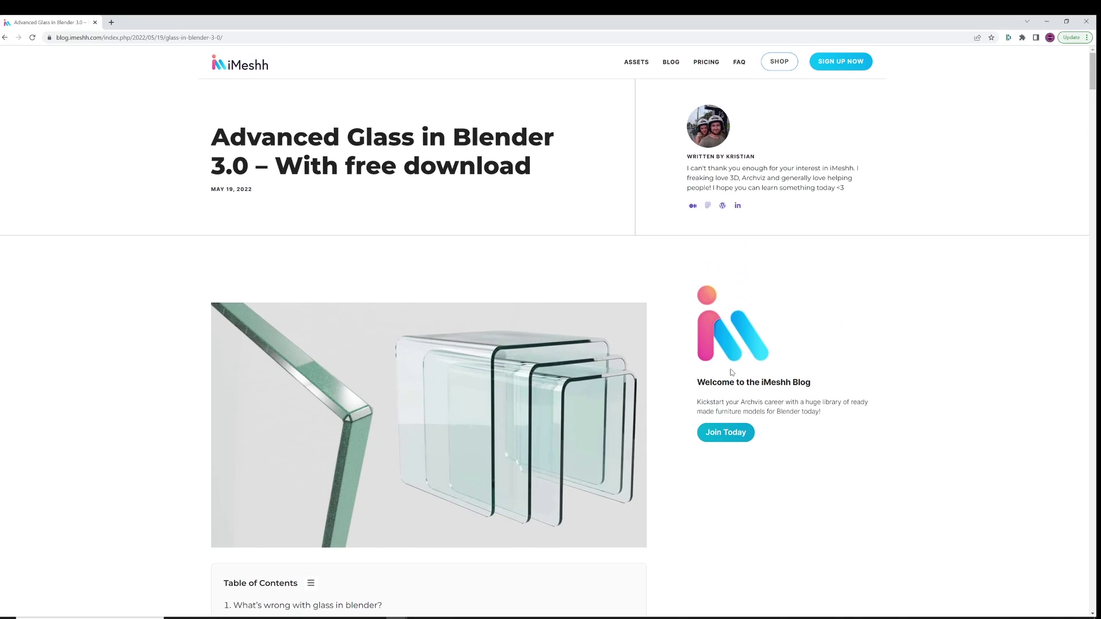
# In the browser, find the free glass shader download in the iMeshh blog post and open its node image in a separate tab
pyautogui.scroll(-6, 666, 314)
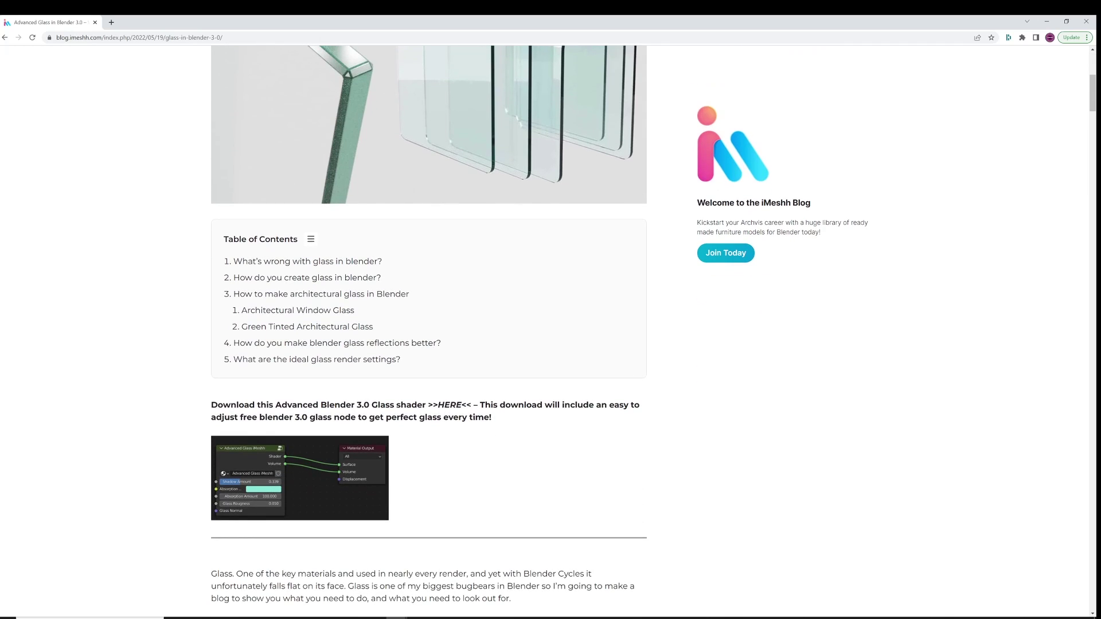
pyautogui.moveTo(433, 405); pyautogui.dragTo(474, 406)
pyautogui.scroll(-2, 285, 470)
pyautogui.rightClick(301, 337)
pyautogui.click(322, 343)
pyautogui.click(171, 21)
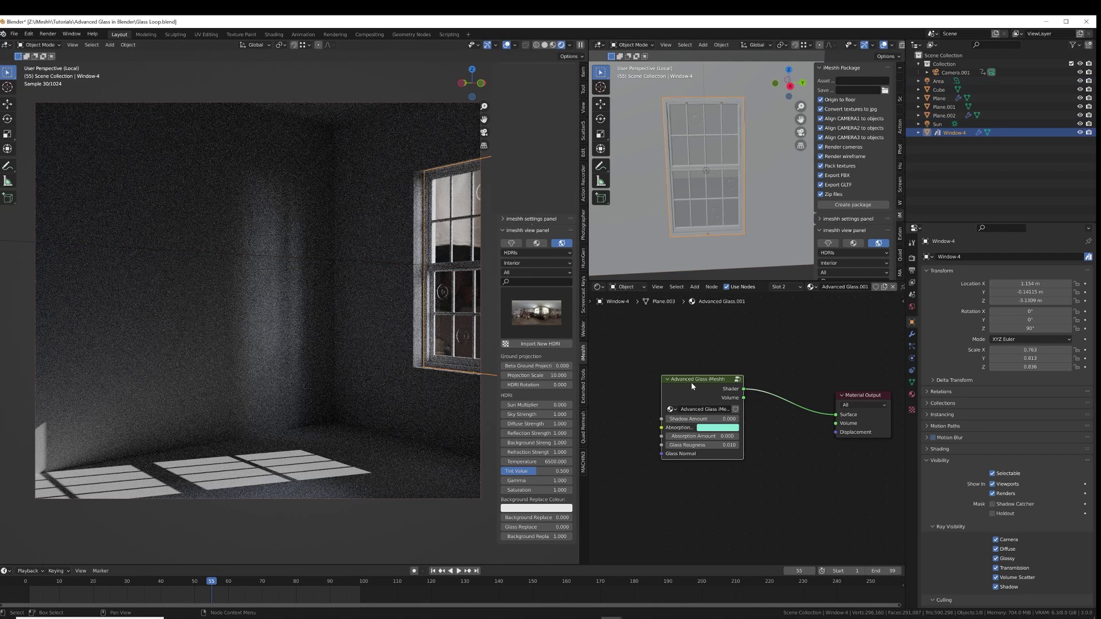
# In Blender, set the Shadow Amount of the window's Advanced Glass iMeshh node to 0
pyautogui.moveTo(691, 383); pyautogui.dragTo(699, 388)
pyautogui.moveTo(698, 388); pyautogui.dragTo(655, 371, button='middle')
pyautogui.moveTo(647, 407); pyautogui.dragTo(668, 406)
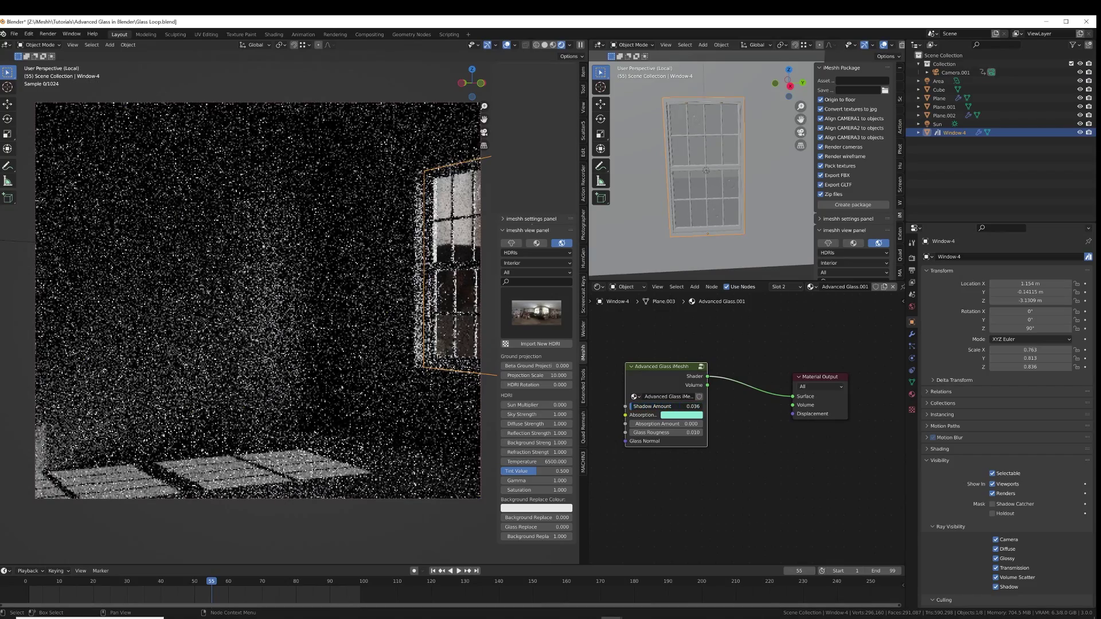
pyautogui.moveTo(652, 407); pyautogui.dragTo(624, 408)
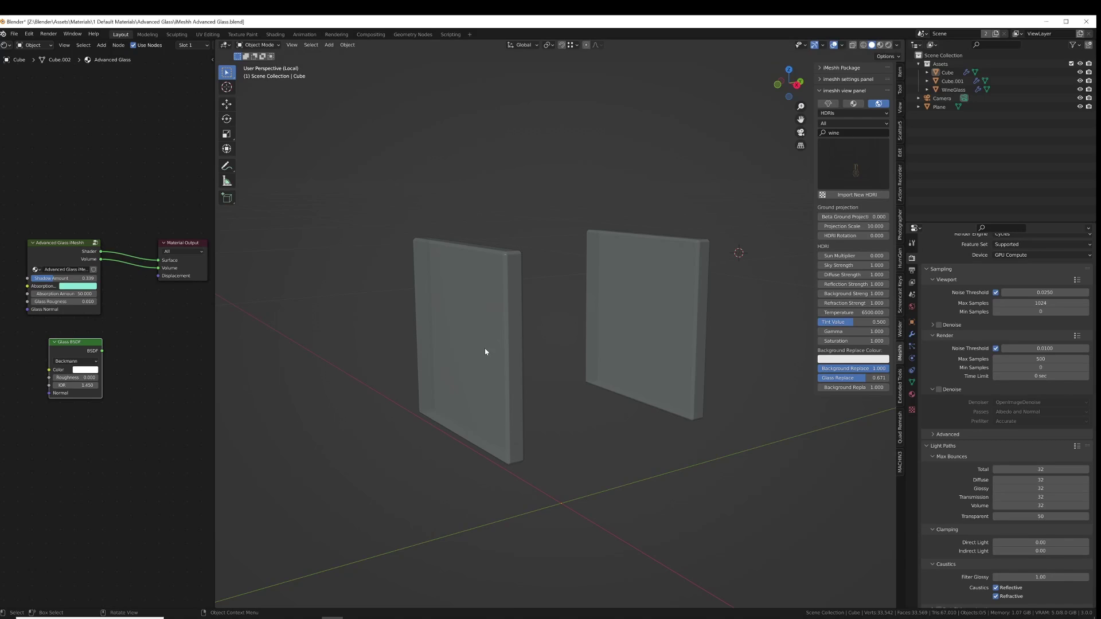
# Show the glass panes in Rendered shading, scale them down with the Y axis locked, and deselect them
pyautogui.click(484, 348)
pyautogui.keyDown('shift'); pyautogui.click(566, 353); pyautogui.keyUp('shift')
pyautogui.press('z')
pyautogui.press('8')
pyautogui.moveTo(583, 349); pyautogui.dragTo(602, 400, button='middle')
pyautogui.press('s')
pyautogui.hotkey('shift', 'y')
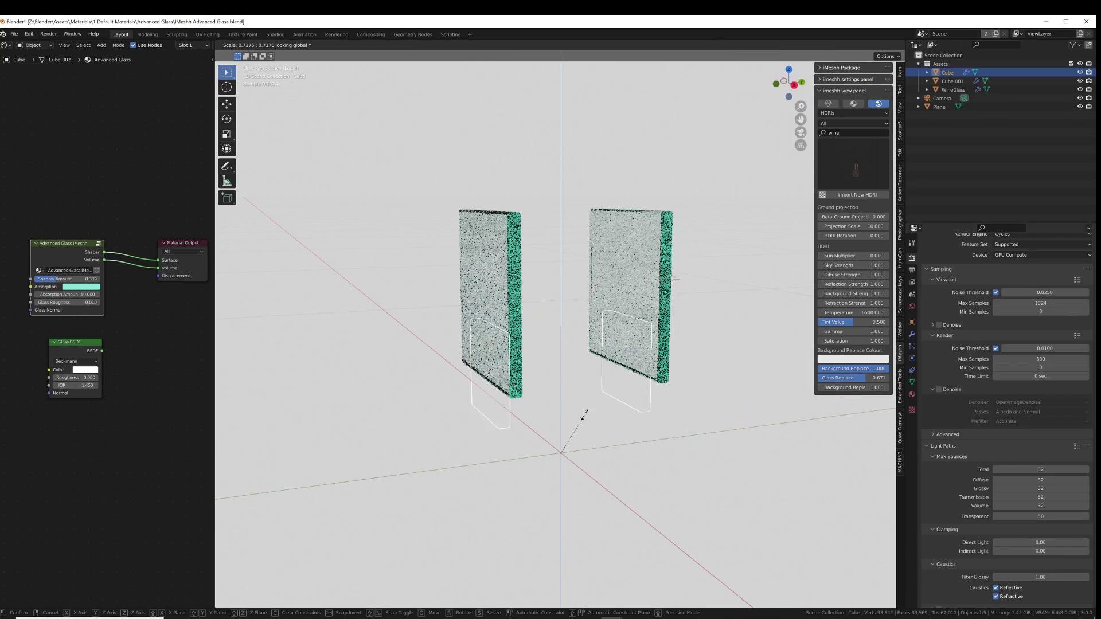
pyautogui.rightClick(596, 416)
pyautogui.click(658, 401)
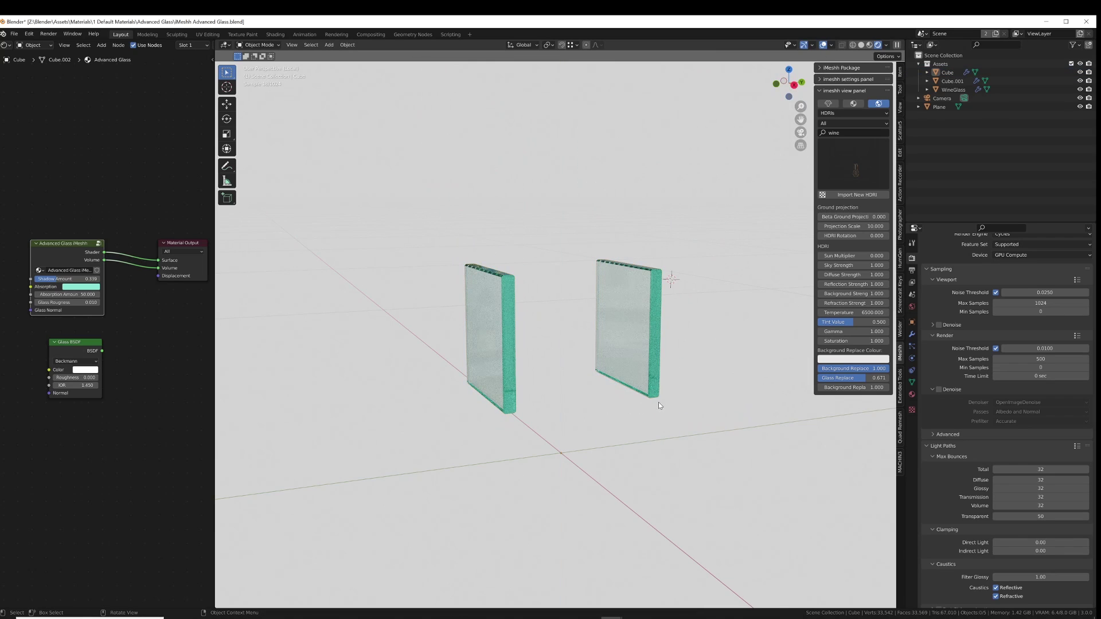
# Switch the glass panes' viewport back to Solid shading
pyautogui.press('z')
pyautogui.click(620, 383)
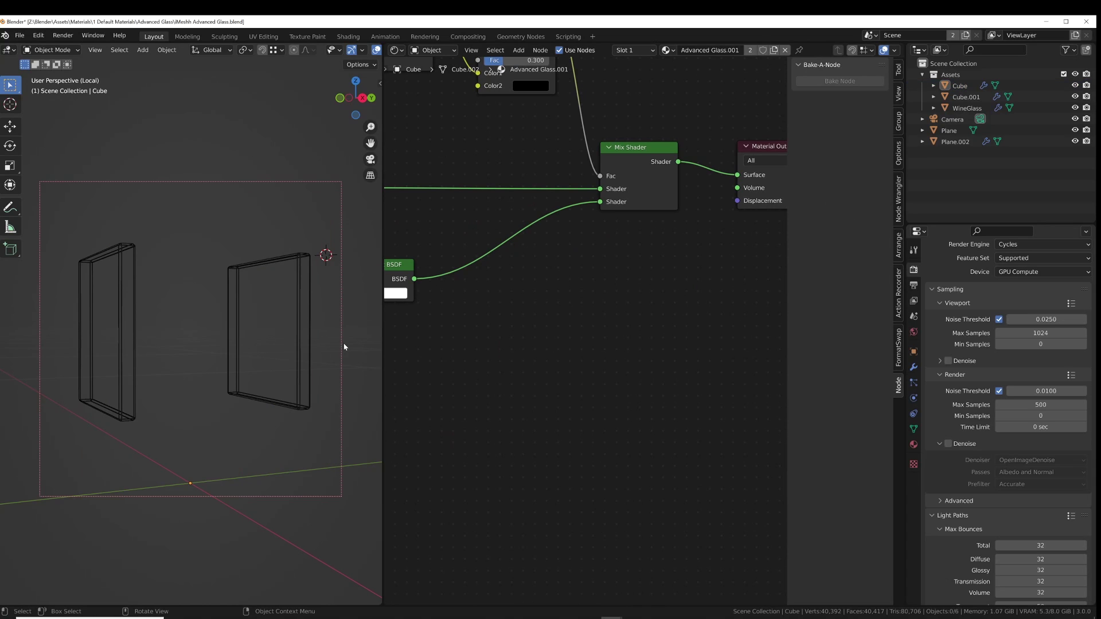
pyautogui.press('z')
pyautogui.click(362, 341)
# Add a Principled Volume node below the Mix Shader, connect it to the Material Output's Volume input, and hide the node sidebar
pyautogui.hotkey('shift', 'a')
pyautogui.click(566, 320)
pyautogui.write('vol')
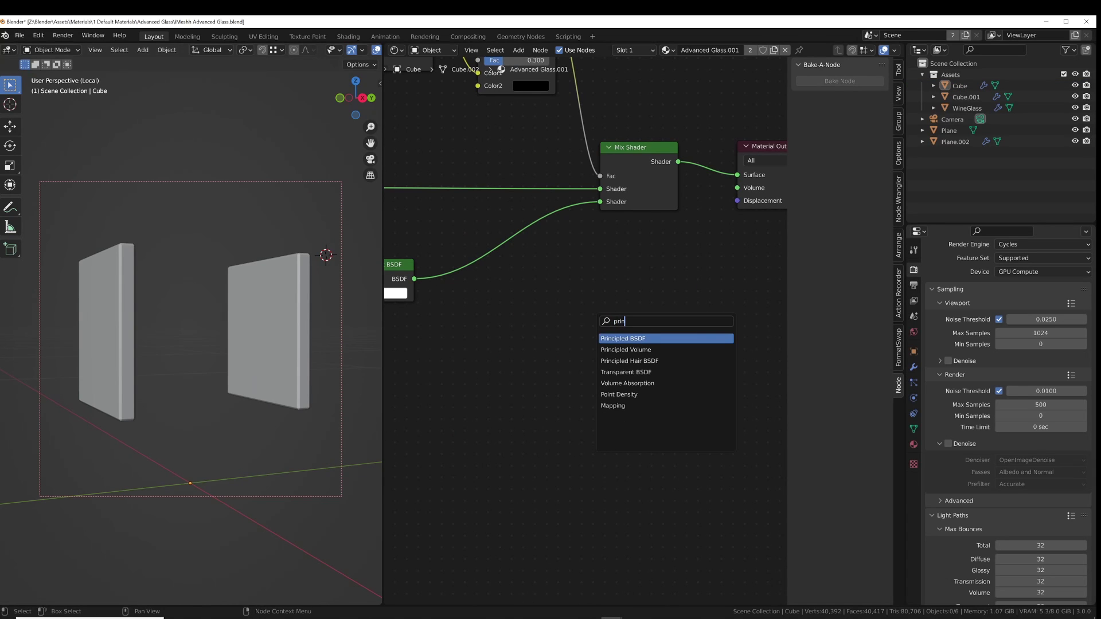
pyautogui.press('Return')
pyautogui.click(558, 269)
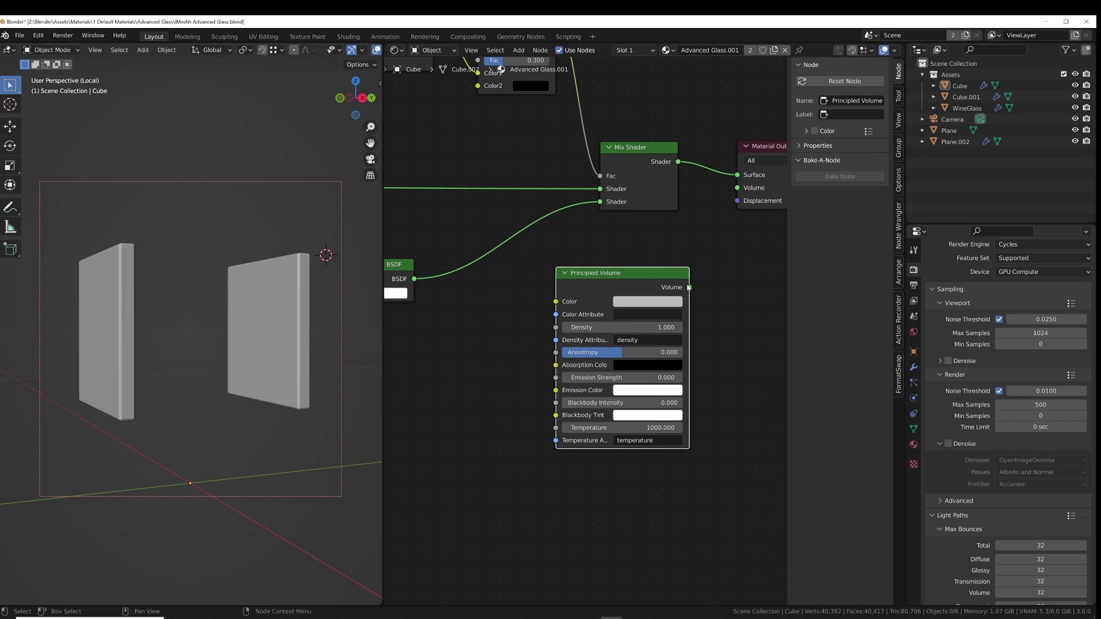
pyautogui.moveTo(689, 287); pyautogui.dragTo(737, 188)
pyautogui.press('n')
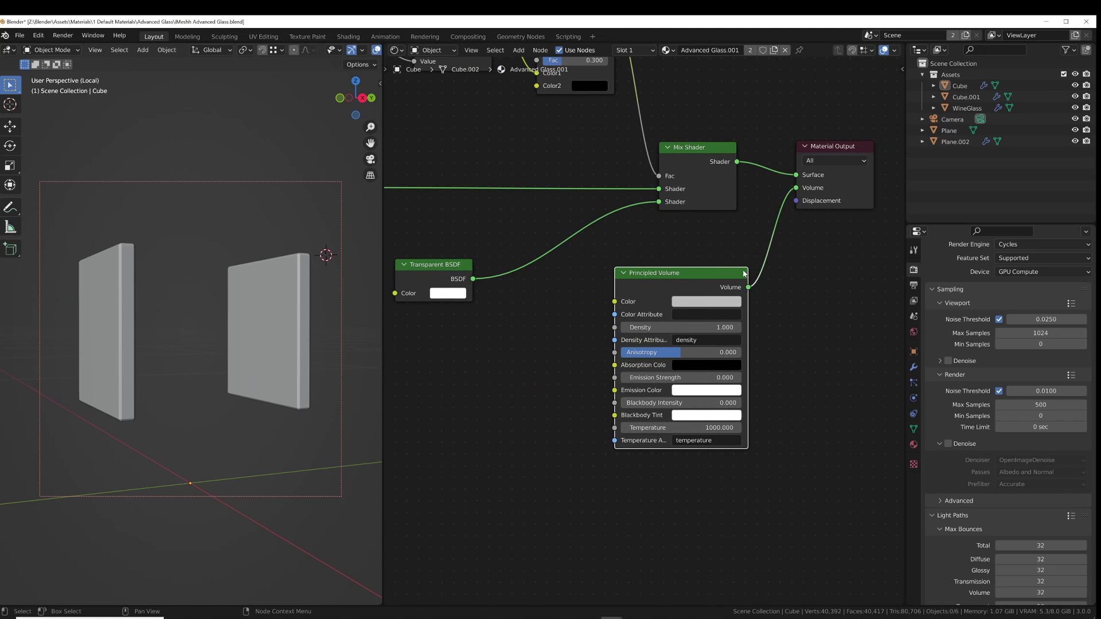
# Brighten the Principled Volume's Color to a near-white grey with a value of about 0.77 and set its Density to 100
pyautogui.click(729, 301)
pyautogui.moveTo(772, 155); pyautogui.dragTo(772, 138)
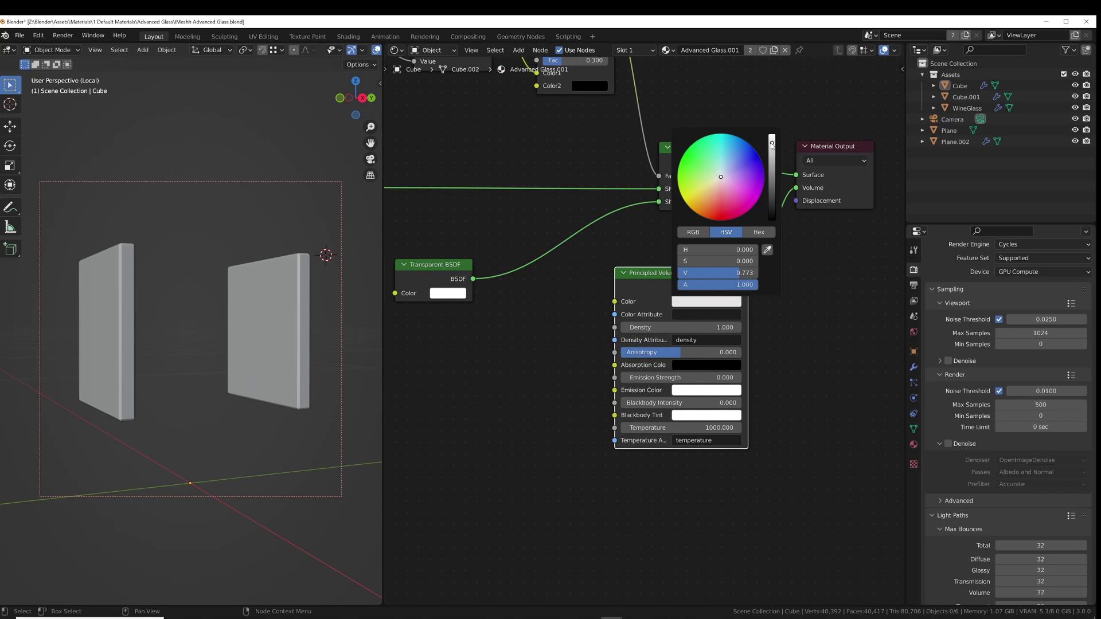
pyautogui.click(706, 327)
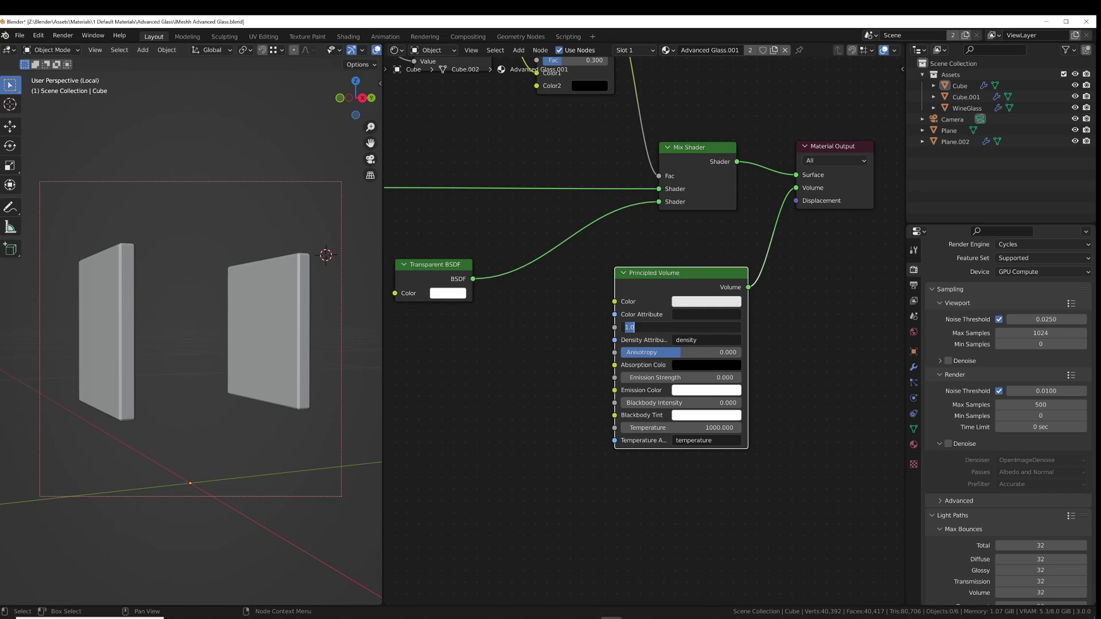
pyautogui.write('100')
pyautogui.press('Return')
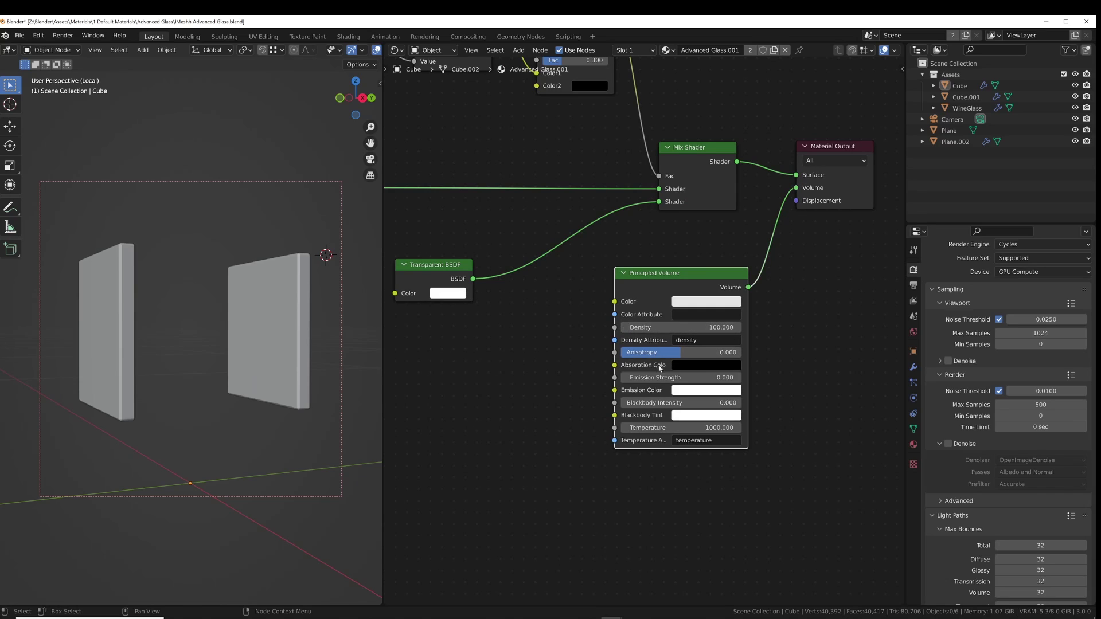
# Set the Principled Volume's Absorption Color to a muted teal green and its Anisotropy to 1
pyautogui.click(694, 366)
pyautogui.moveTo(768, 235); pyautogui.dragTo(772, 218)
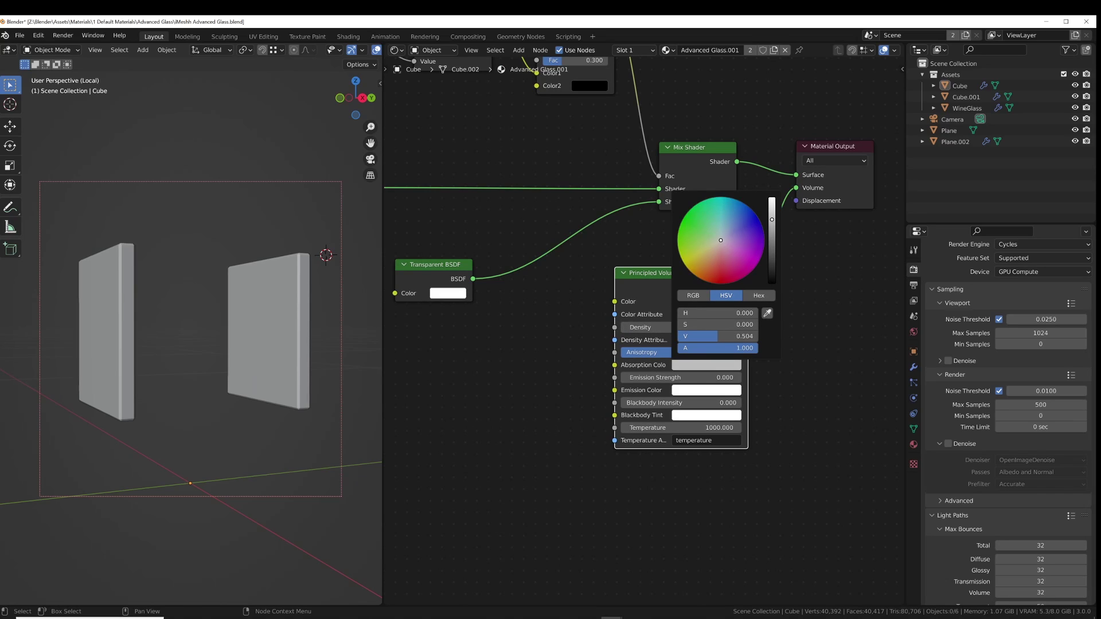
pyautogui.moveTo(712, 235); pyautogui.dragTo(716, 226)
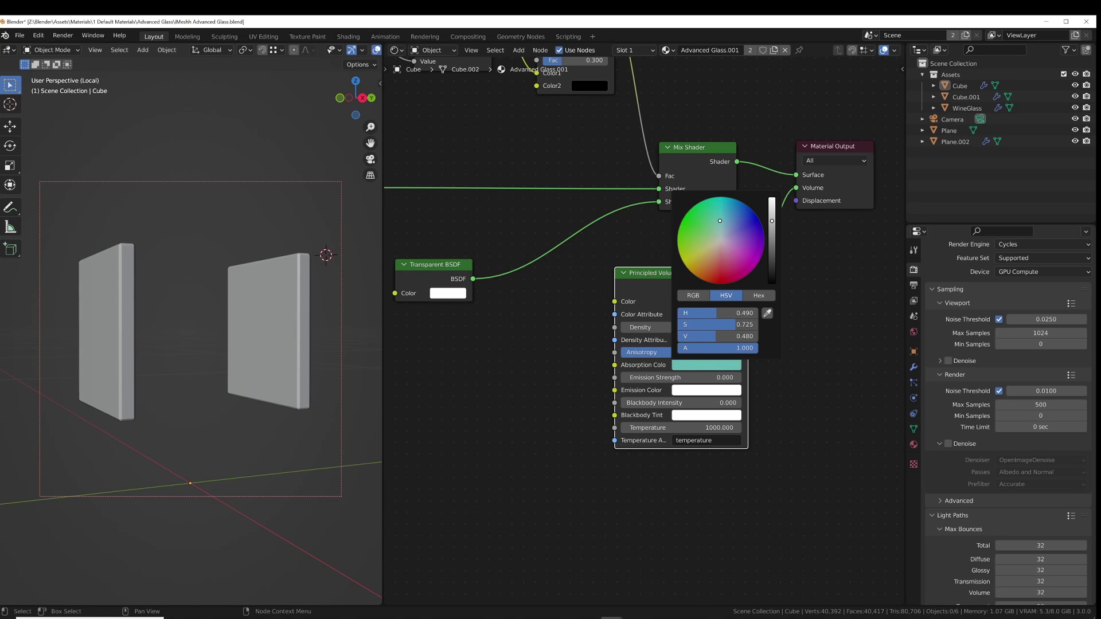
pyautogui.moveTo(816, 372); pyautogui.dragTo(808, 346, button='middle')
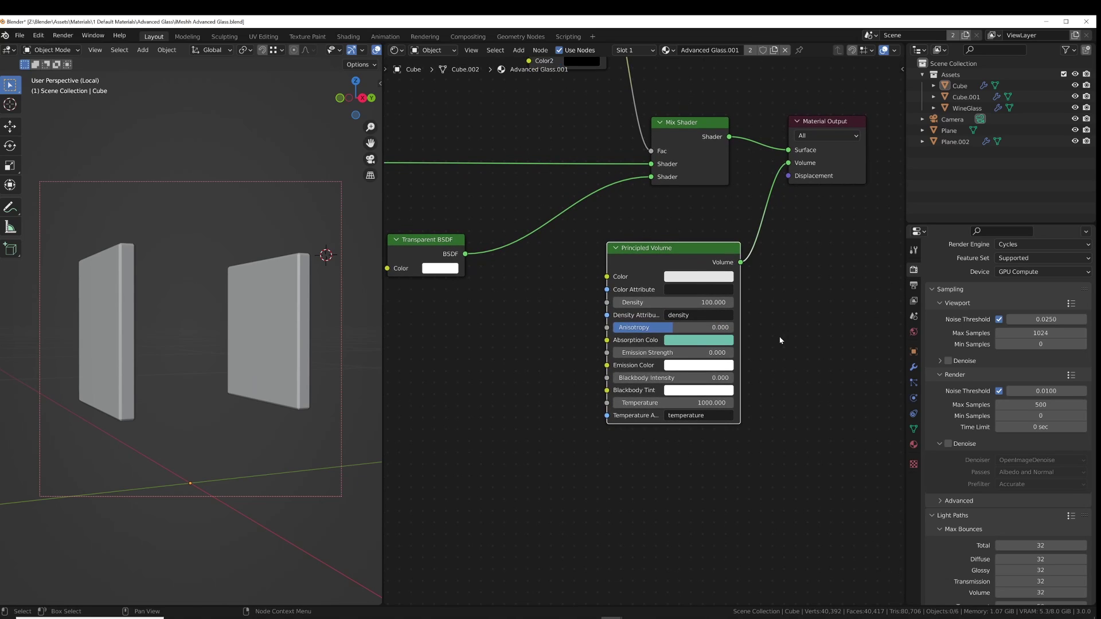
pyautogui.click(719, 339)
pyautogui.moveTo(698, 206); pyautogui.dragTo(710, 200)
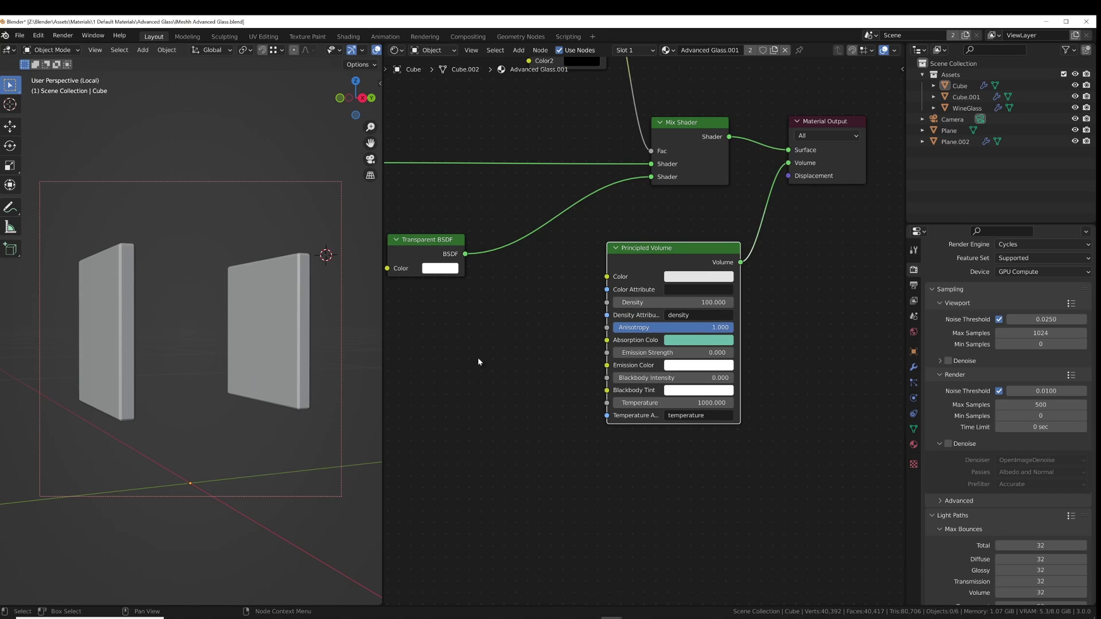
# Switch the glass panes' viewport to Rendered shading and push the Principled Volume's Anisotropy to its maximum of 1
pyautogui.click(272, 306)
pyautogui.moveTo(273, 305); pyautogui.dragTo(278, 306, button='middle')
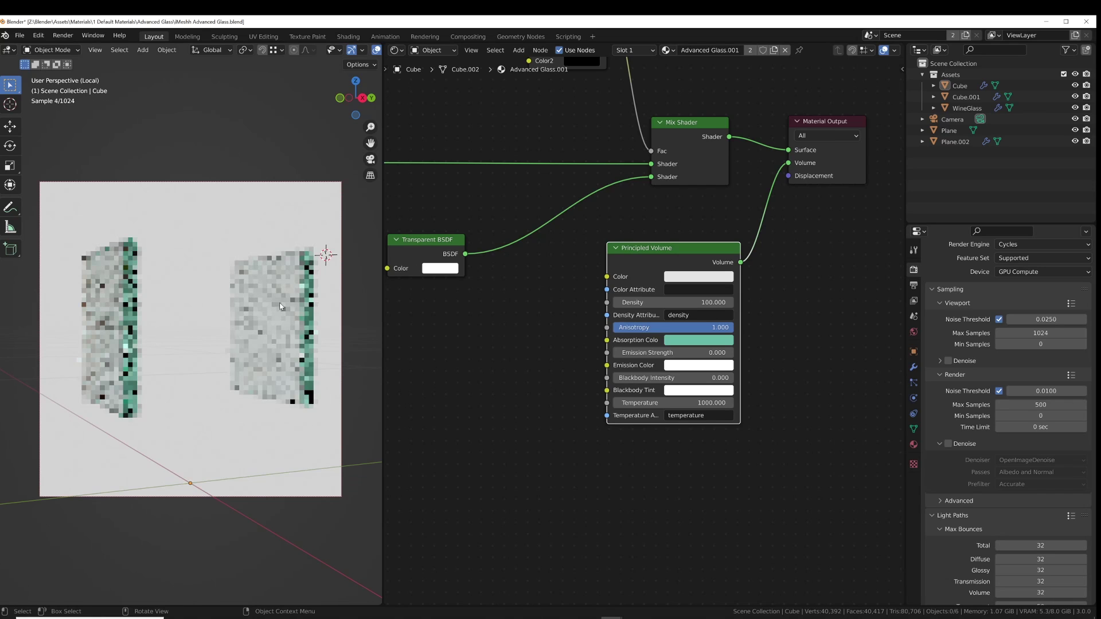
pyautogui.moveTo(711, 328); pyautogui.dragTo(735, 328)
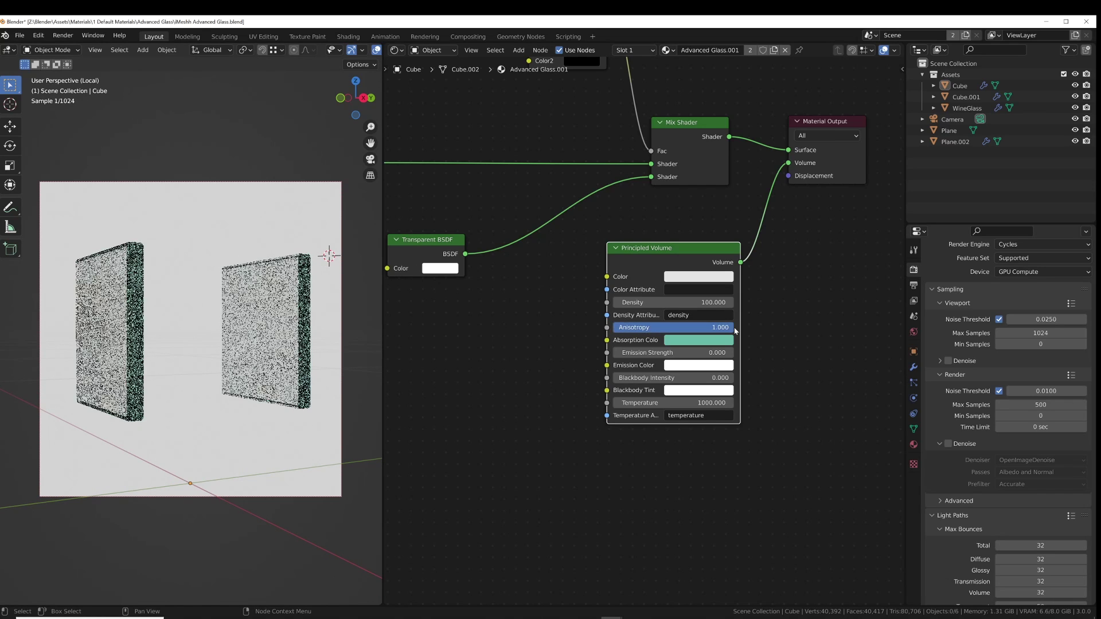
pyautogui.moveTo(261, 339)
pyautogui.mouseDown(button='middle')
pyautogui.moveTo(250, 336)
pyautogui.moveTo(288, 335)
pyautogui.moveTo(224, 339)
pyautogui.moveTo(332, 340)
pyautogui.moveTo(221, 333)
pyautogui.moveTo(244, 336)
pyautogui.mouseUp(button='middle')
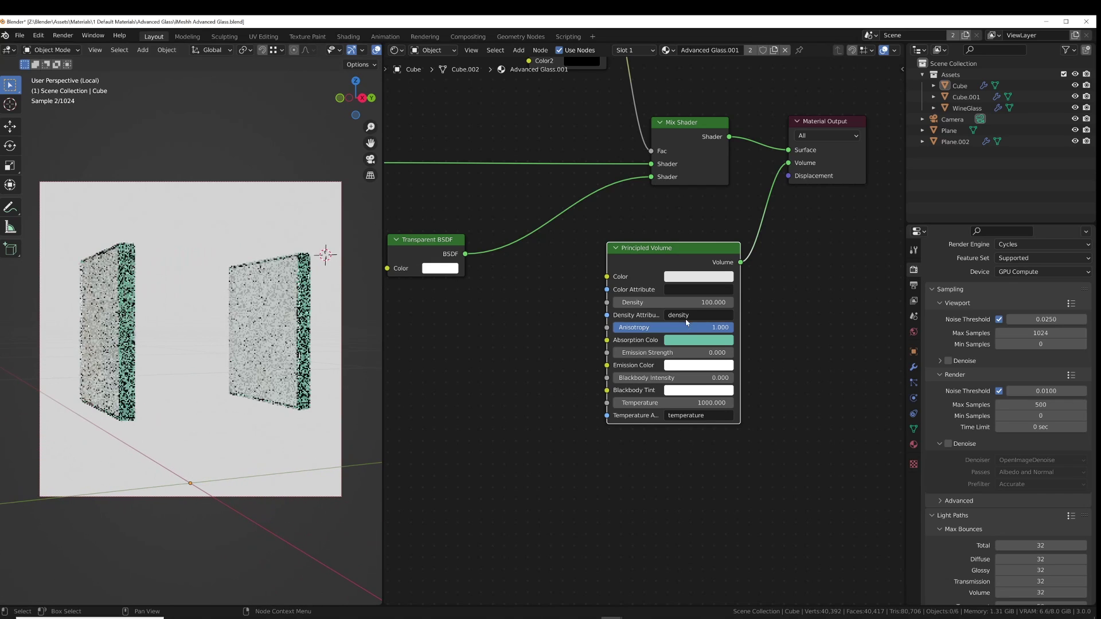
# Try a Principled Volume Density of 250 on the glass panes and reduce it to 50
pyautogui.click(682, 303)
pyautogui.write('250')
pyautogui.press('Return')
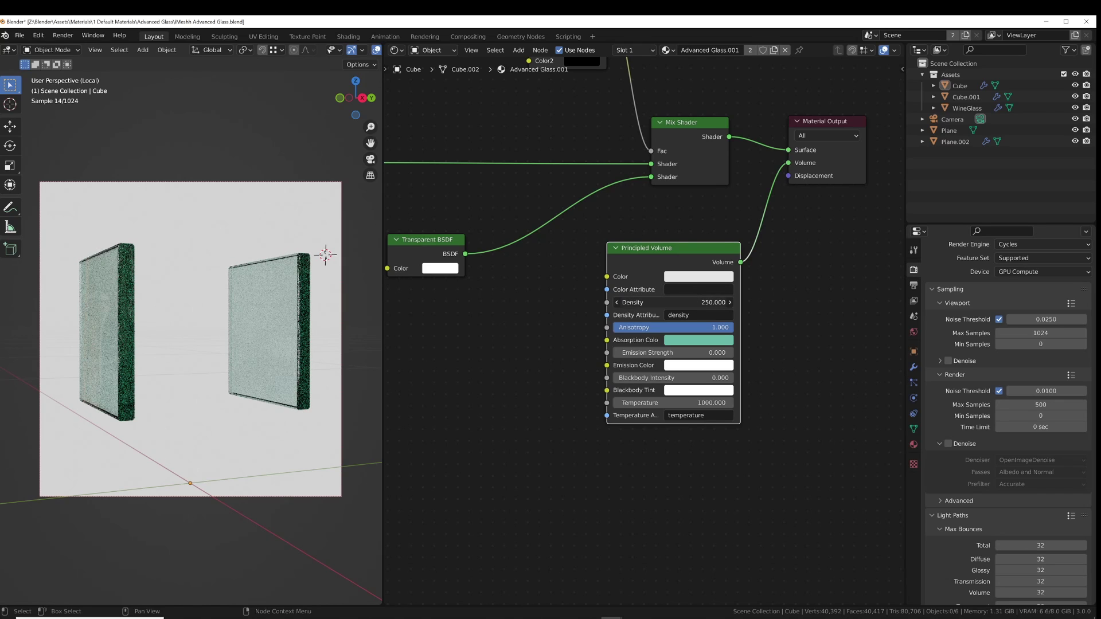
pyautogui.write('50')
pyautogui.press('Return')
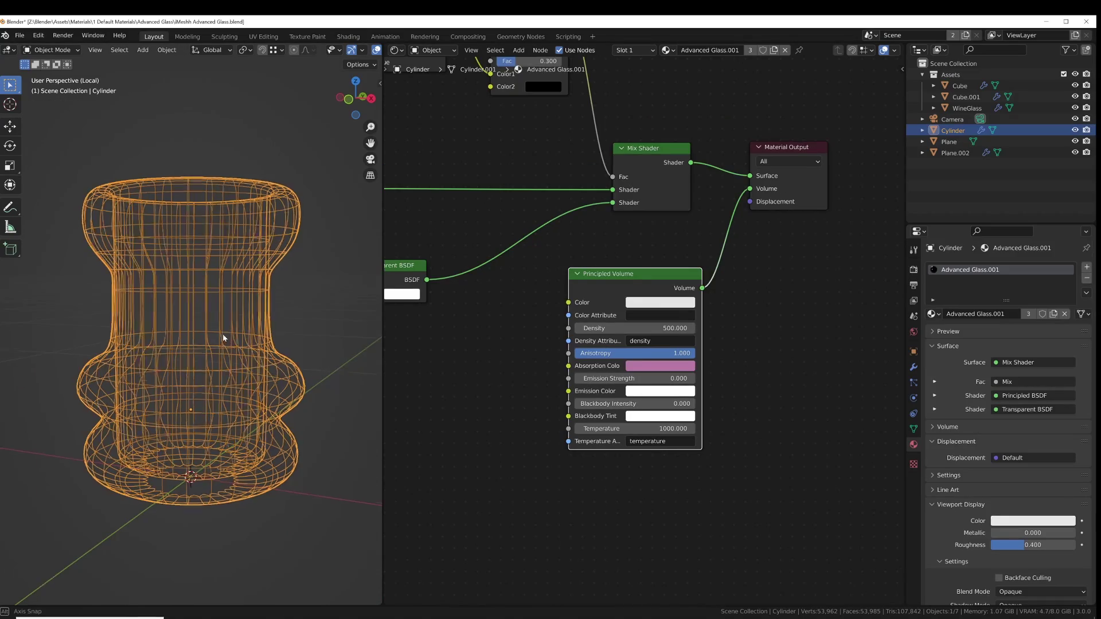
# Preview the cylinder vase in Rendered shading and set its Principled Volume Density to 250
pyautogui.moveTo(221, 336)
pyautogui.mouseDown(button='middle')
pyautogui.moveTo(262, 332)
pyautogui.moveTo(216, 329)
pyautogui.moveTo(208, 406)
pyautogui.moveTo(221, 338)
pyautogui.mouseUp(button='middle')
pyautogui.press('z')
pyautogui.click(219, 308)
pyautogui.moveTo(274, 298); pyautogui.dragTo(303, 302, button='middle')
pyautogui.click(311, 296)
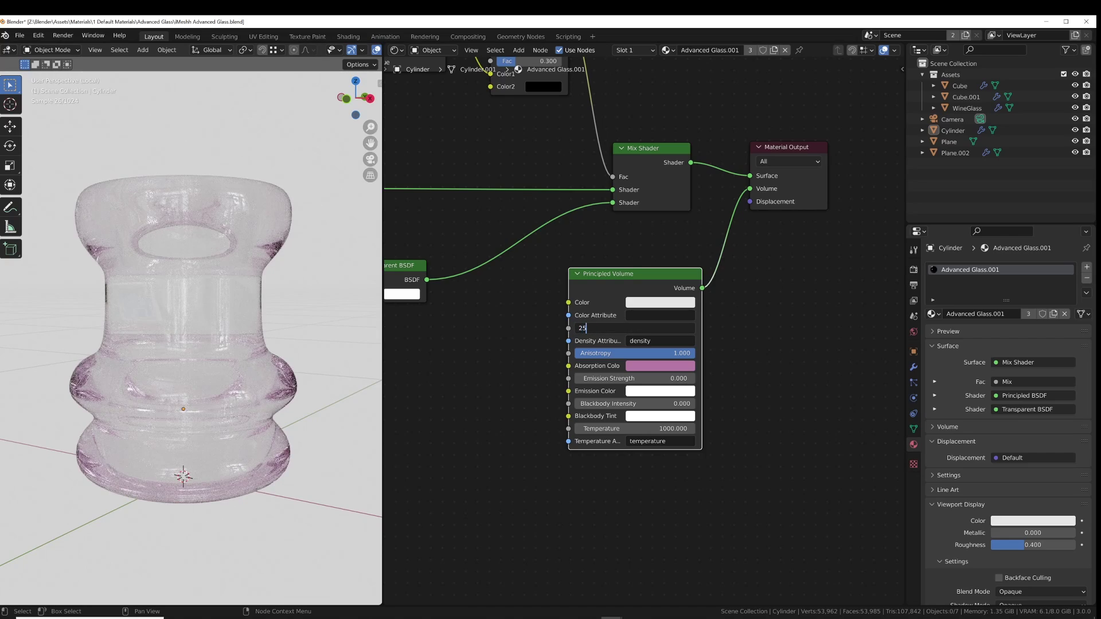
pyautogui.write('000')
pyautogui.press('Return')
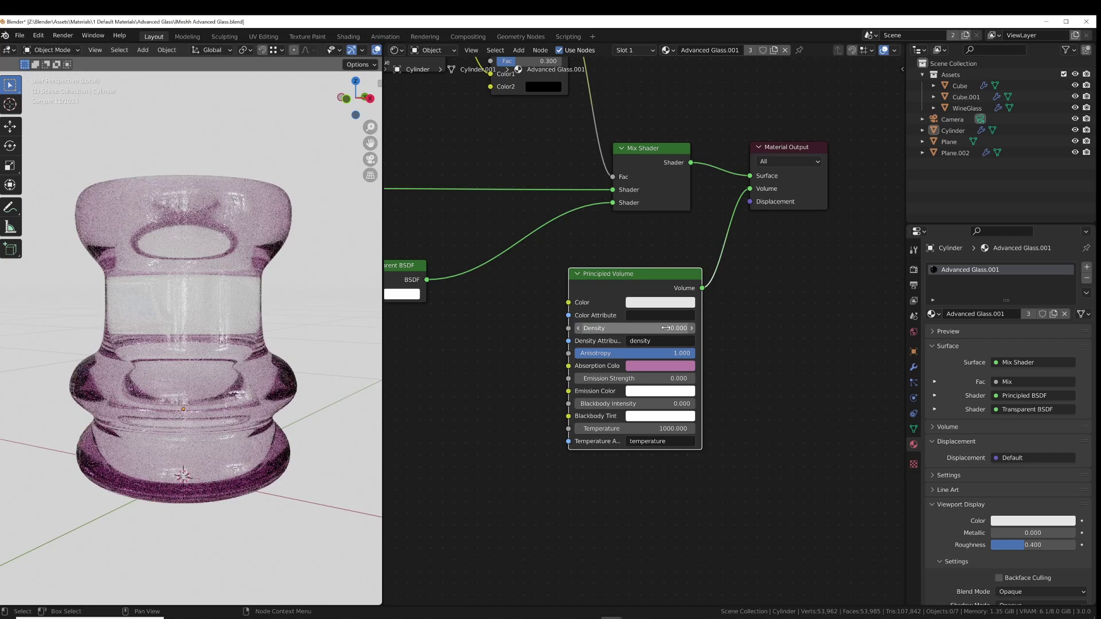
# Raise the cylinder vase's Principled Volume Density to 1000, inspect the render, and switch its viewport back to Solid shading
pyautogui.moveTo(336, 343); pyautogui.dragTo(326, 344, button='middle')
pyautogui.click(666, 328)
pyautogui.write('1')
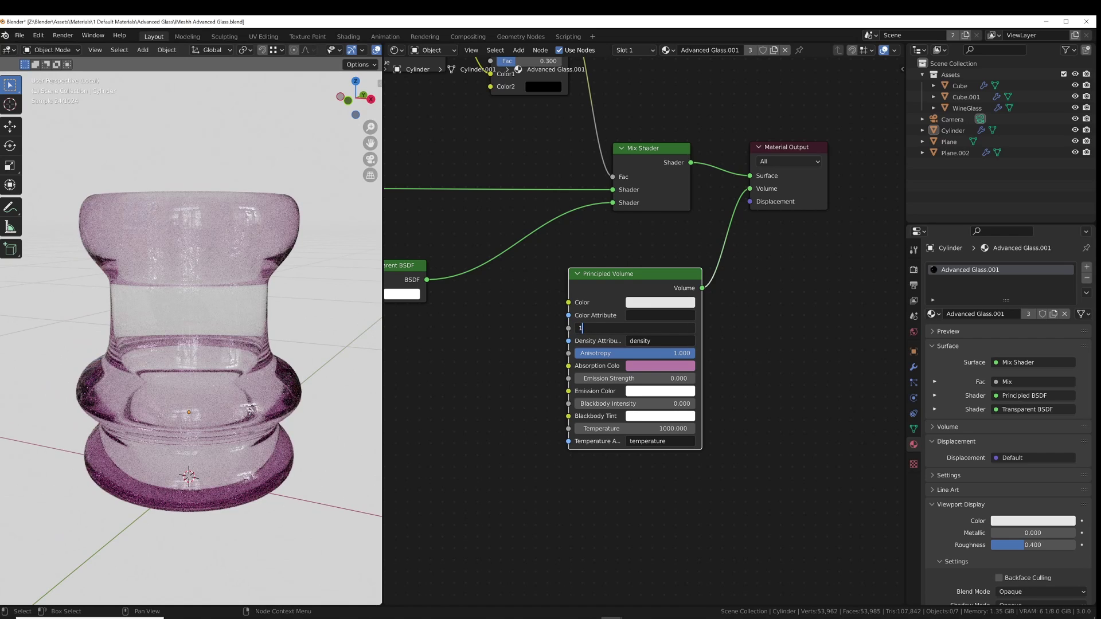
pyautogui.write('000')
pyautogui.press('Return')
pyautogui.moveTo(321, 343); pyautogui.dragTo(289, 351, button='middle')
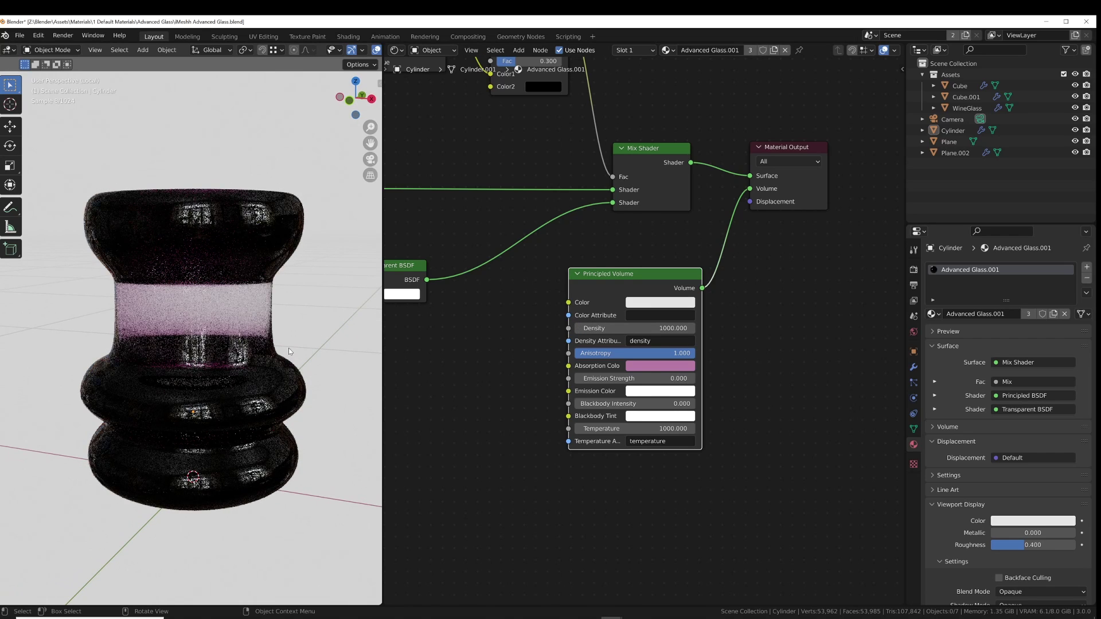
pyautogui.press('z')
pyautogui.click(362, 346)
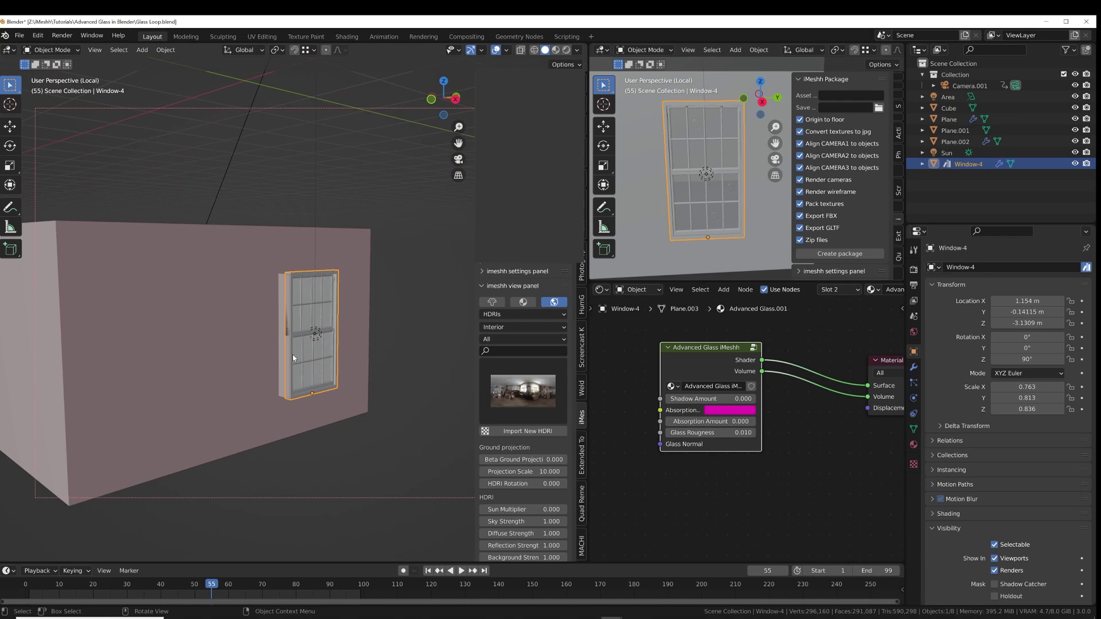
# Switch the Window-4 room scene to Rendered shading and view the window and its floor light from inside
pyautogui.press('z')
pyautogui.click(345, 359)
pyautogui.moveTo(218, 352); pyautogui.dragTo(362, 300, button='middle')
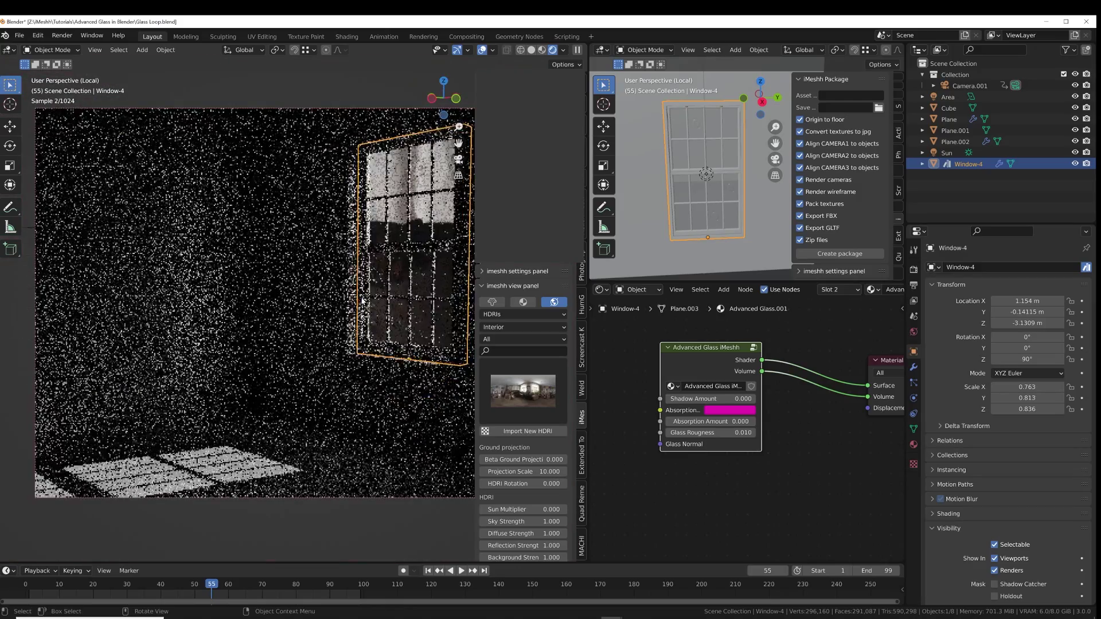
pyautogui.scroll(-3, 363, 300)
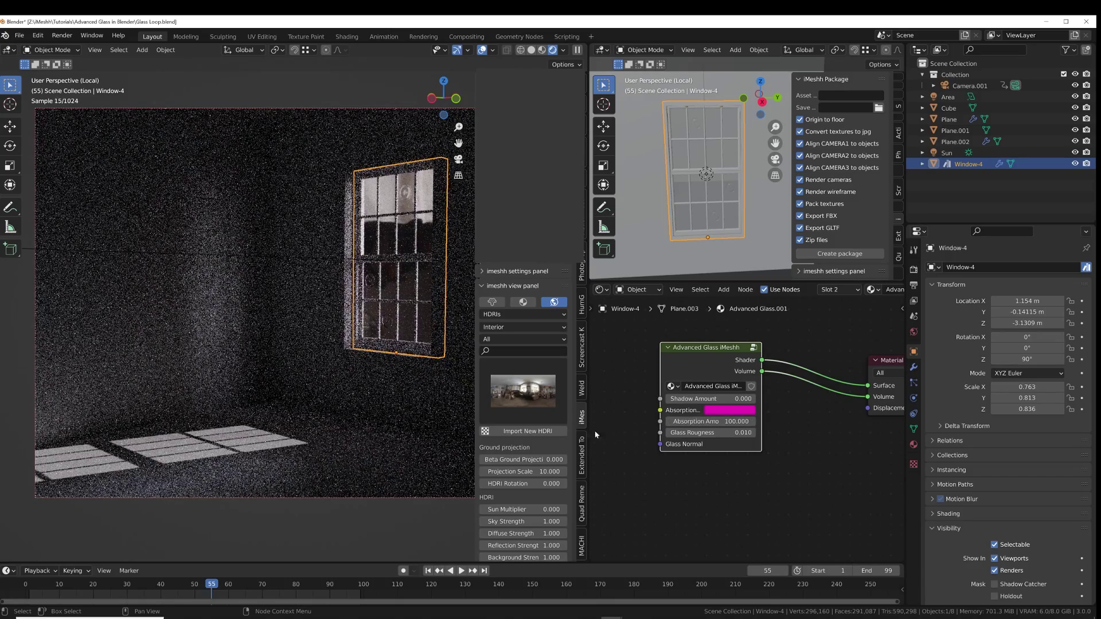
# Set the Advanced Glass iMeshh node's absorption color to golden yellow with an Absorption Amount of 1000, and reopen the color for editing
pyautogui.click(731, 411)
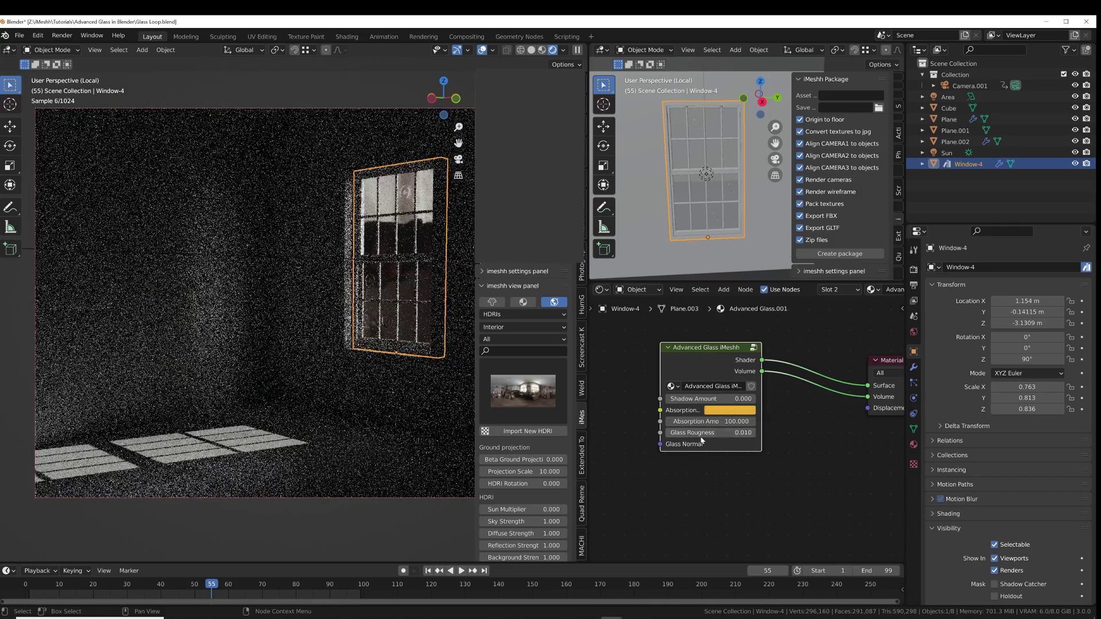
pyautogui.click(730, 411)
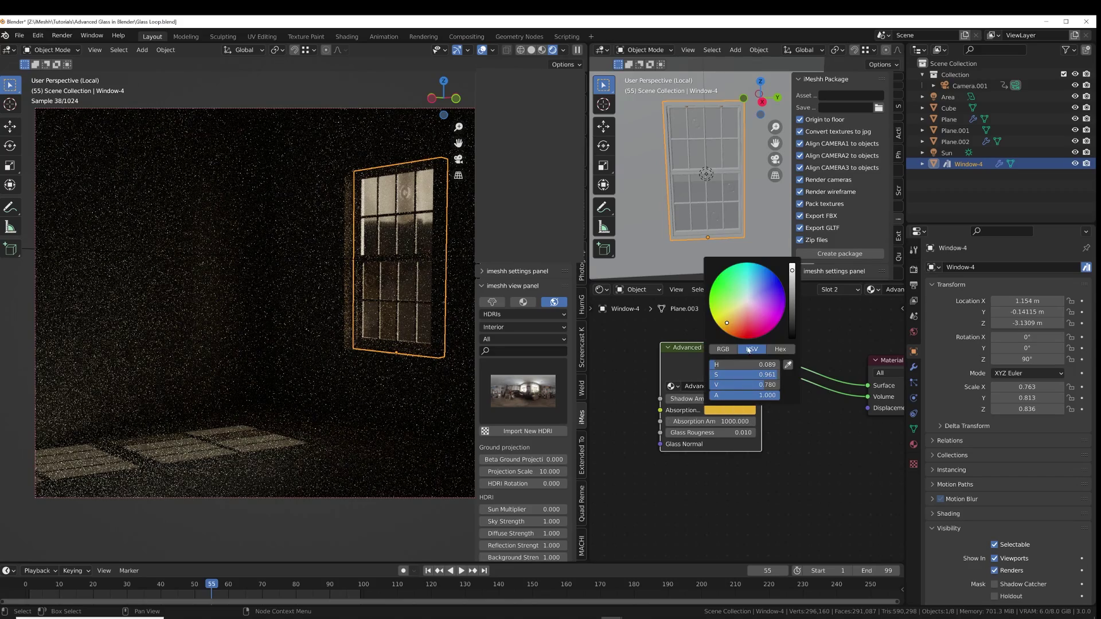
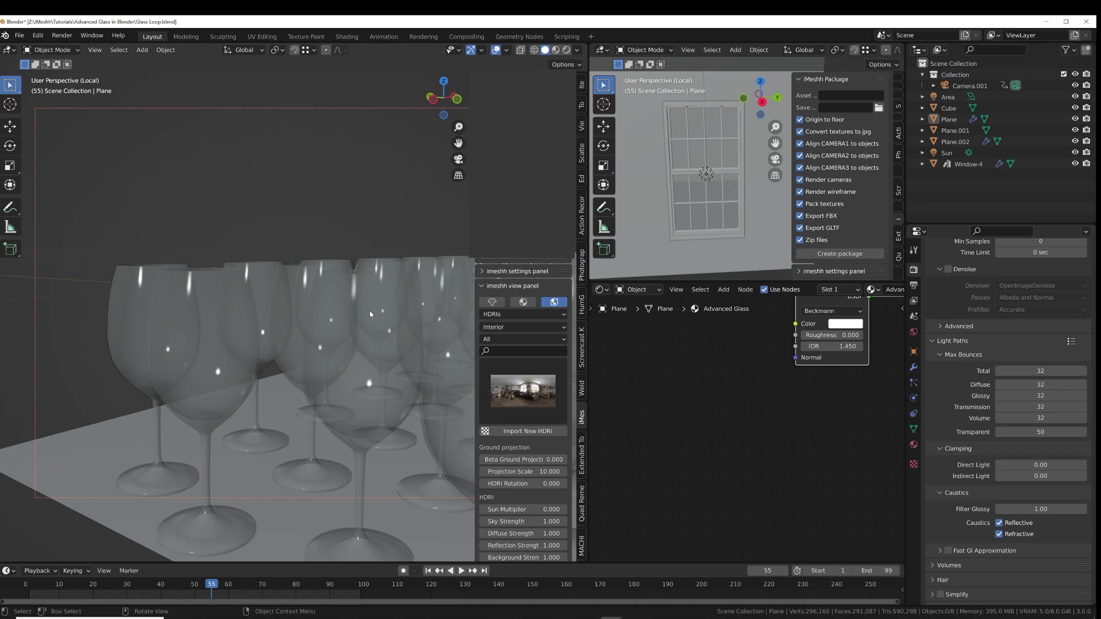
# Preview the wine glasses in Rendered shading and set the Glossy max bounces to 1
pyautogui.press('z')
pyautogui.click(368, 259)
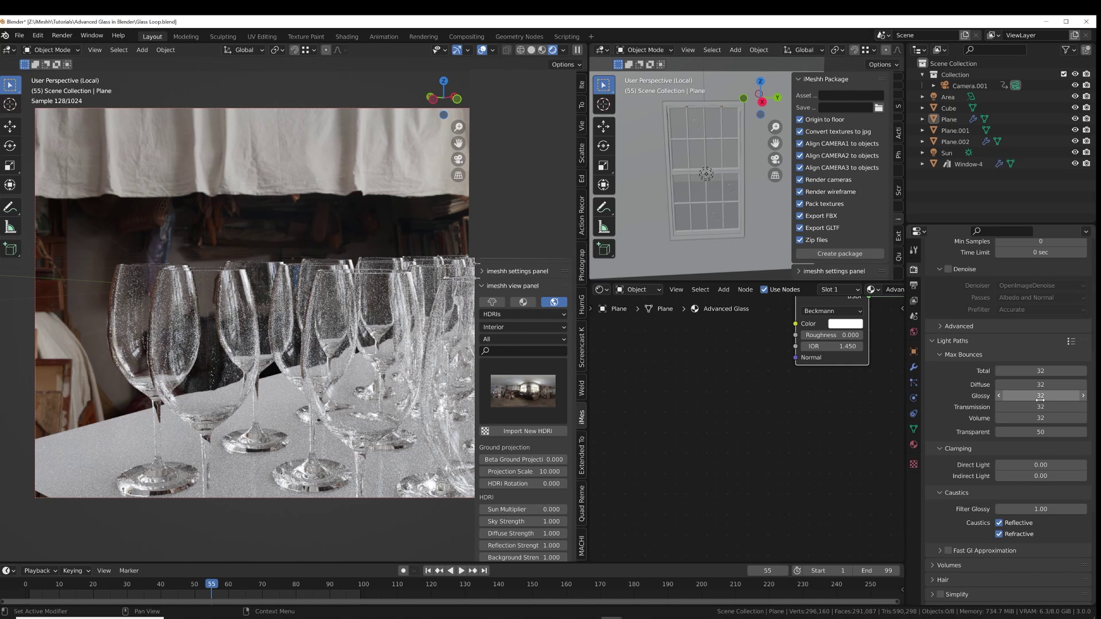
pyautogui.doubleClick(1041, 399)
pyautogui.write('1')
pyautogui.press('Return')
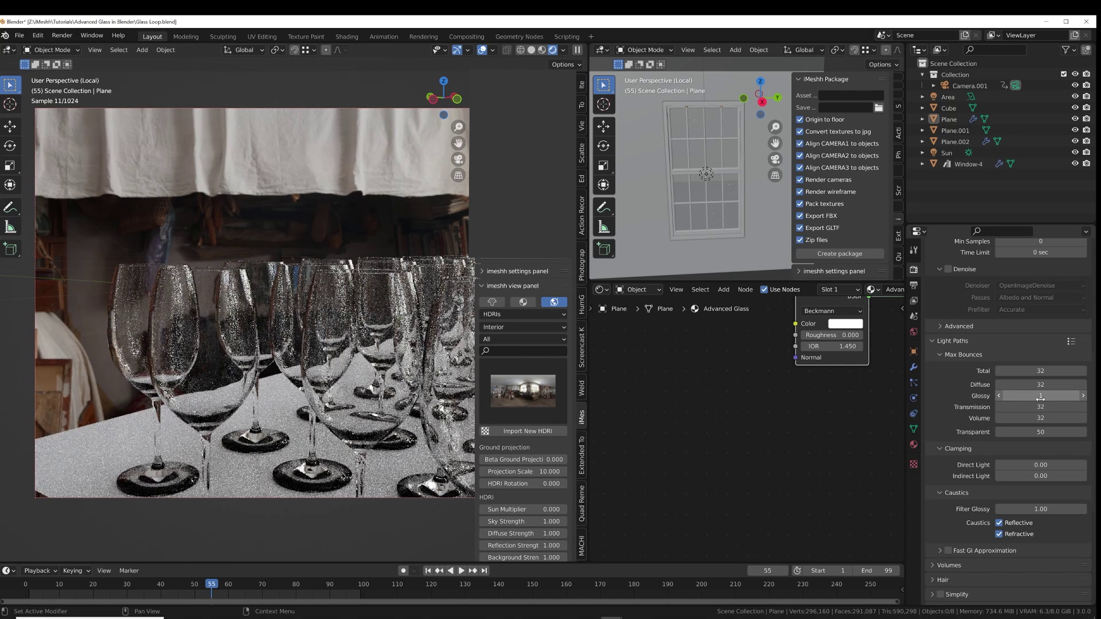
# Set the Glossy max bounces to 5 for comparison, and restore them to 32
pyautogui.doubleClick(1040, 400)
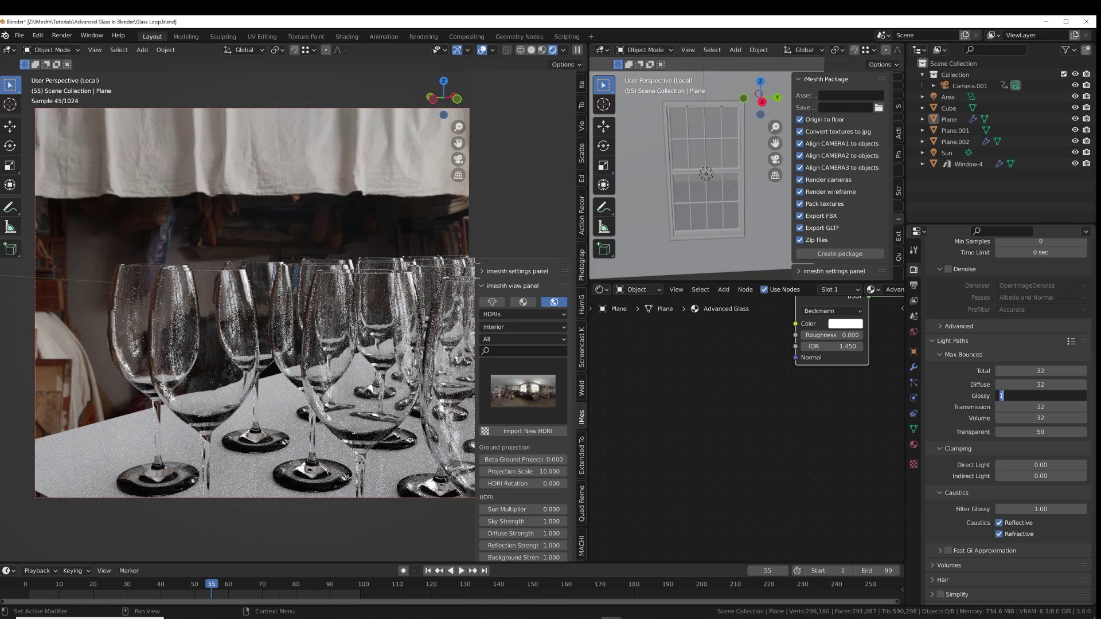
pyautogui.write('5')
pyautogui.press('Return')
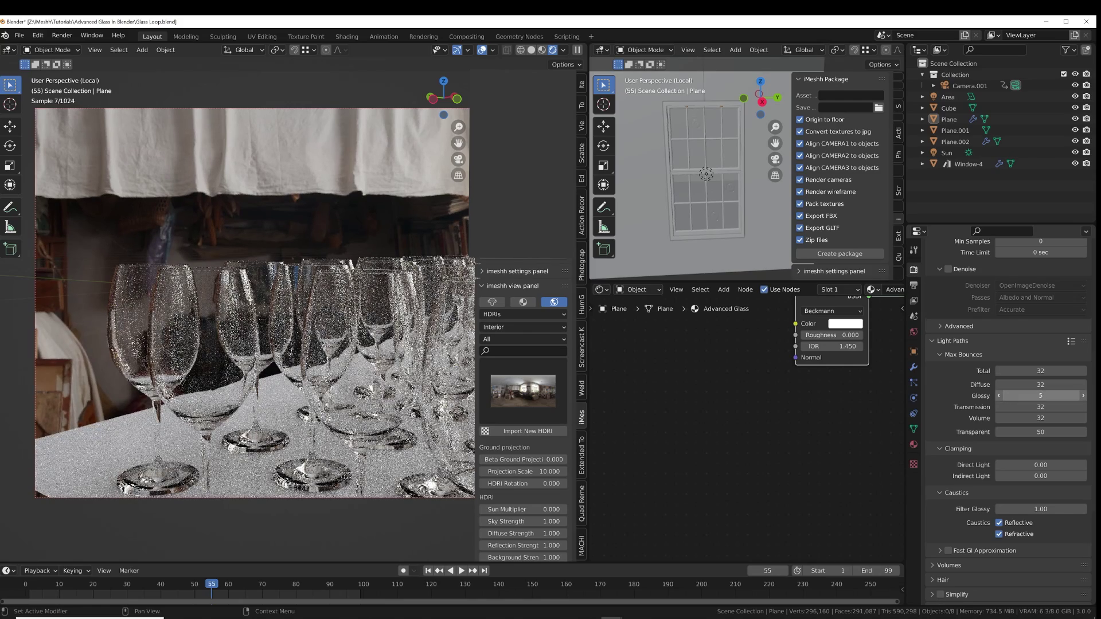
pyautogui.click(1041, 395)
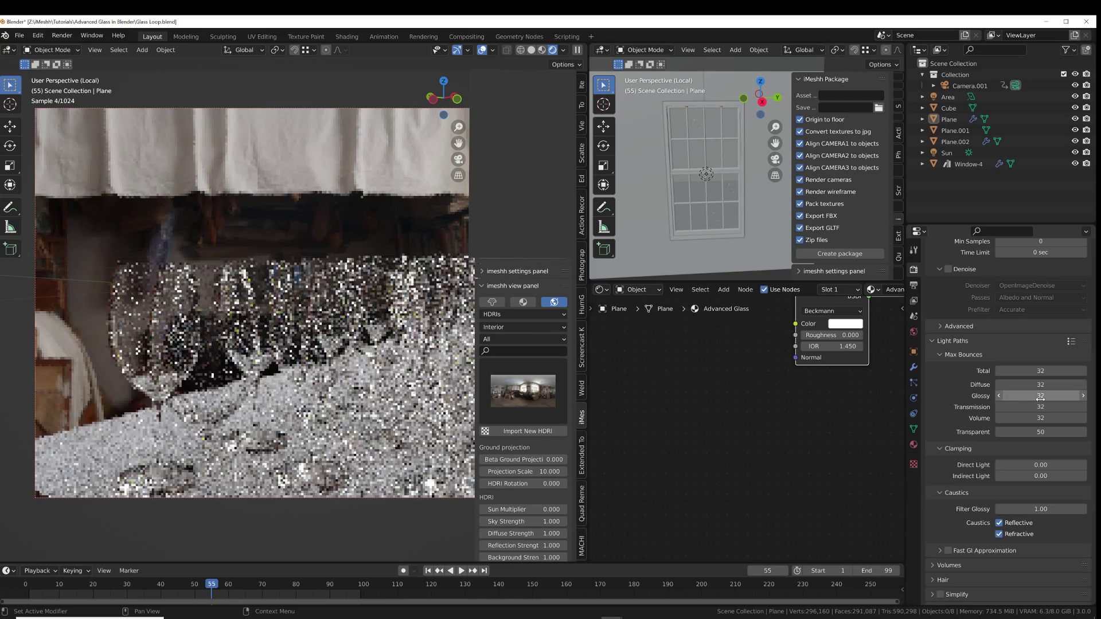
pyautogui.write('32')
pyautogui.press('Return')
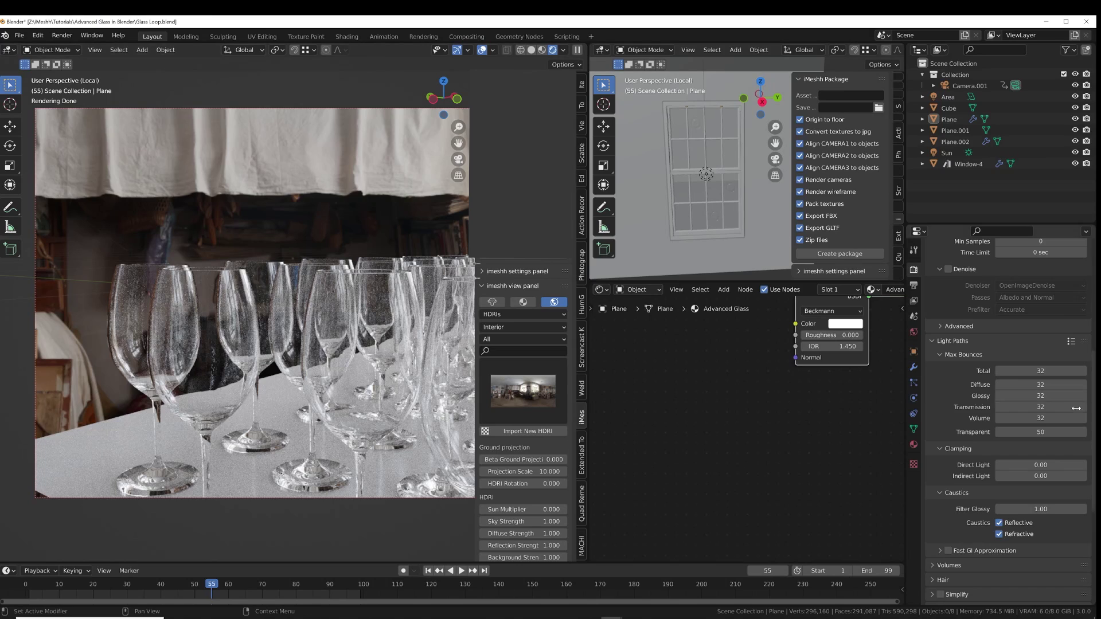
# Test the glasses with Transmission max bounces set to 0 and to 1
pyautogui.write('0')
pyautogui.press('Return')
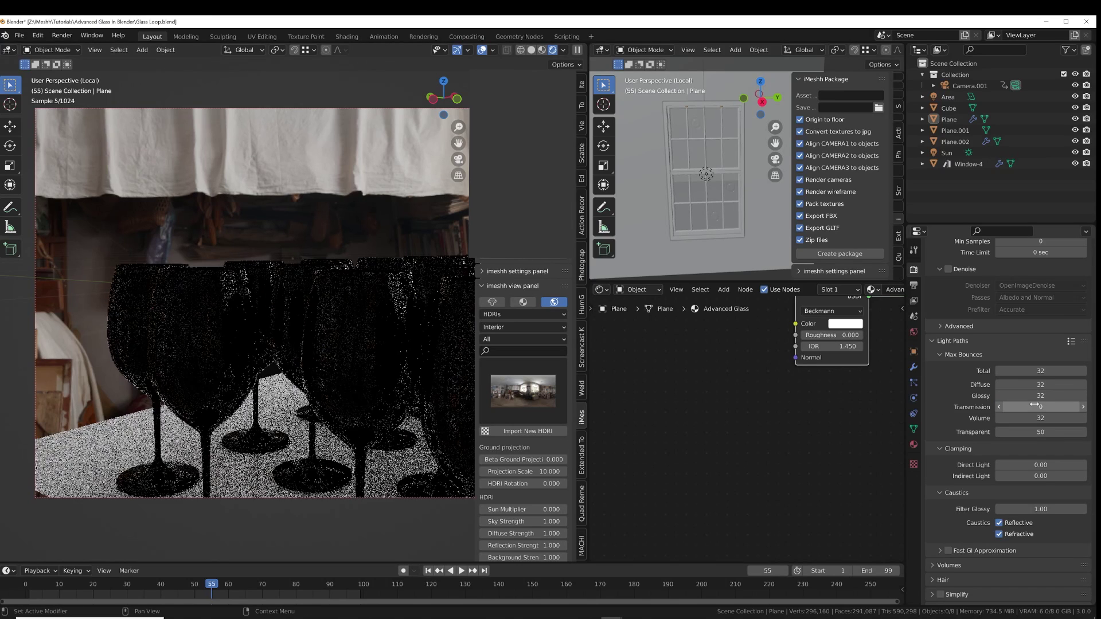
pyautogui.click(1034, 405)
pyautogui.write('1')
pyautogui.press('Return')
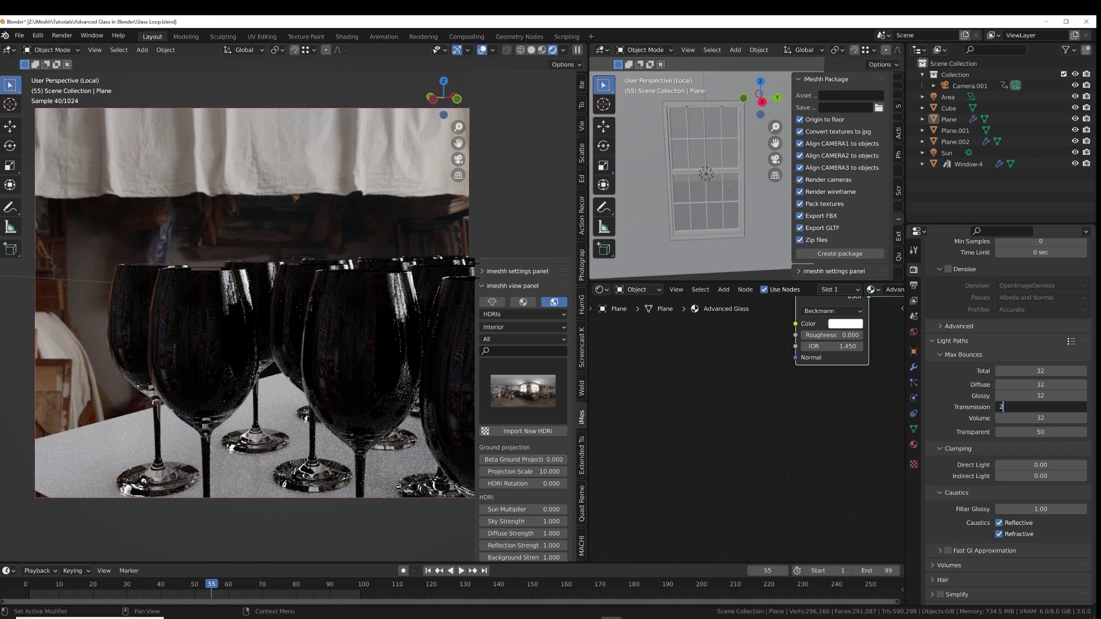
# Raise the Transmission max bounces gradually to 7 while watching the rendered glasses
pyautogui.click(1083, 407)
pyautogui.click(1083, 407)
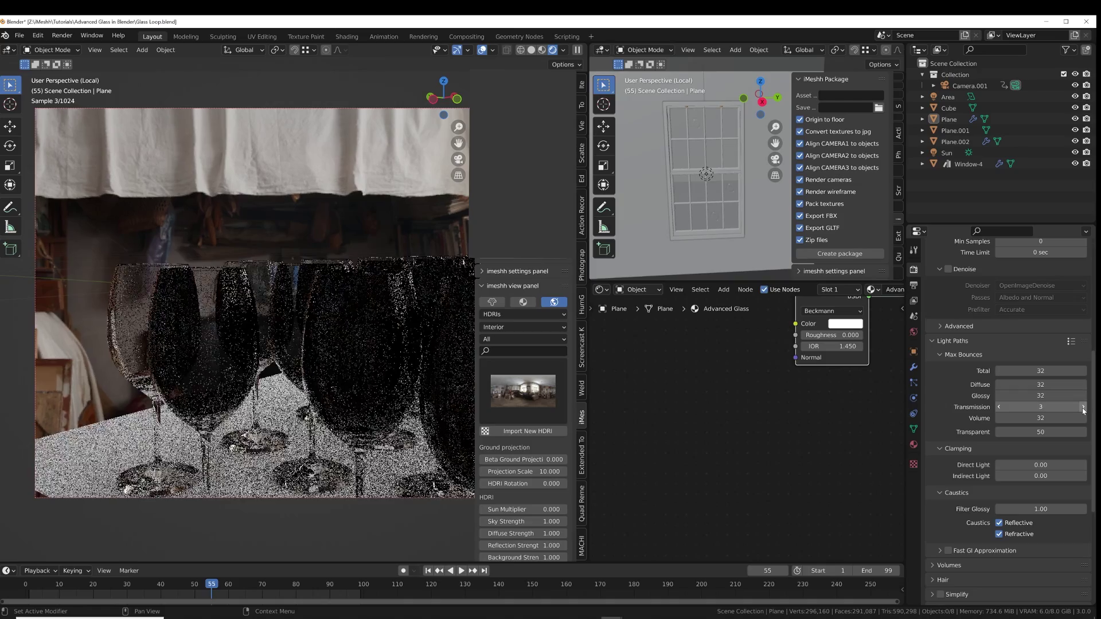
pyautogui.click(1083, 407)
pyautogui.click(1083, 407)
pyautogui.click(1083, 406)
pyautogui.click(1083, 408)
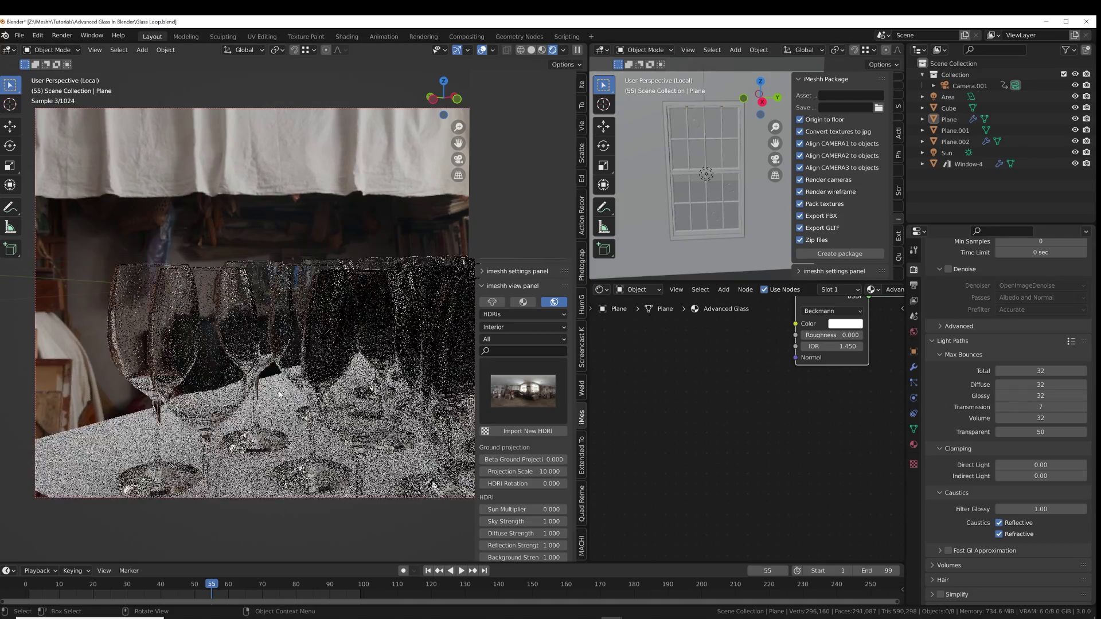
# View the rows of glasses from another angle and raise the Transmission max bounces step by step past 12
pyautogui.moveTo(218, 392); pyautogui.dragTo(253, 389, button='middle')
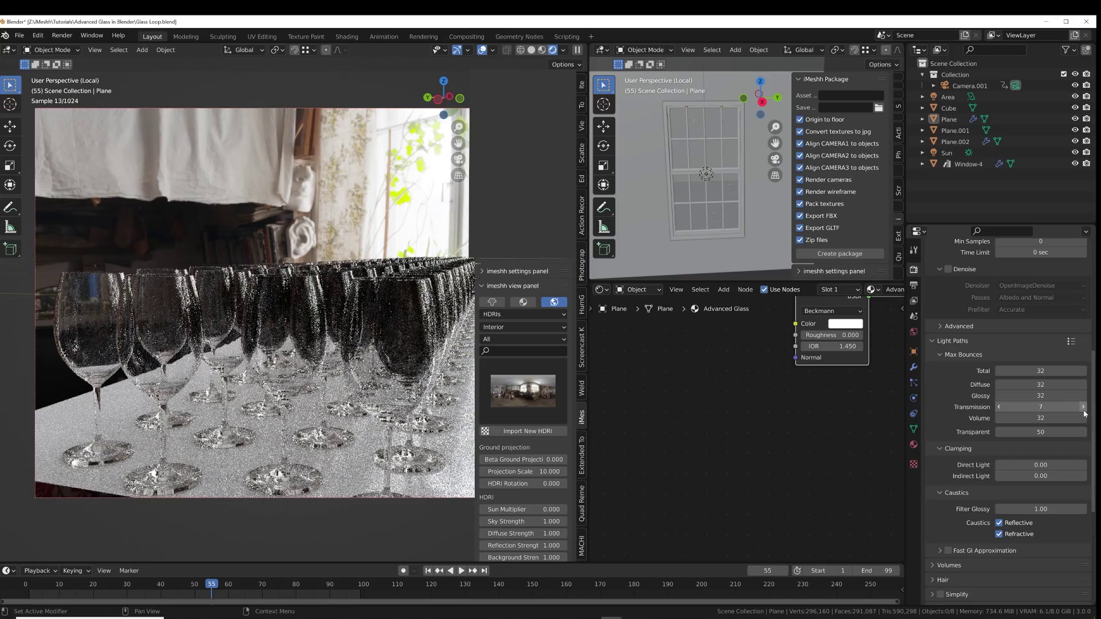
pyautogui.click(1083, 407)
pyautogui.click(1083, 406)
pyautogui.click(1083, 406)
pyautogui.click(1083, 407)
pyautogui.click(1083, 407)
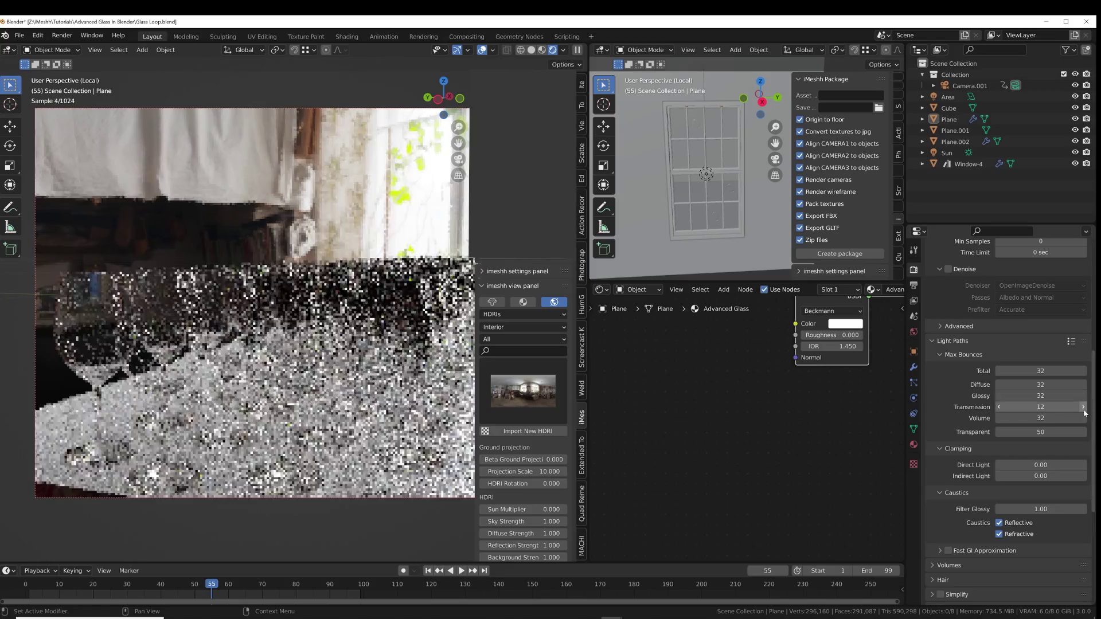
pyautogui.click(1084, 406)
pyautogui.click(1083, 407)
pyautogui.click(1083, 406)
pyautogui.click(1083, 407)
pyautogui.click(1083, 407)
pyautogui.click(1083, 406)
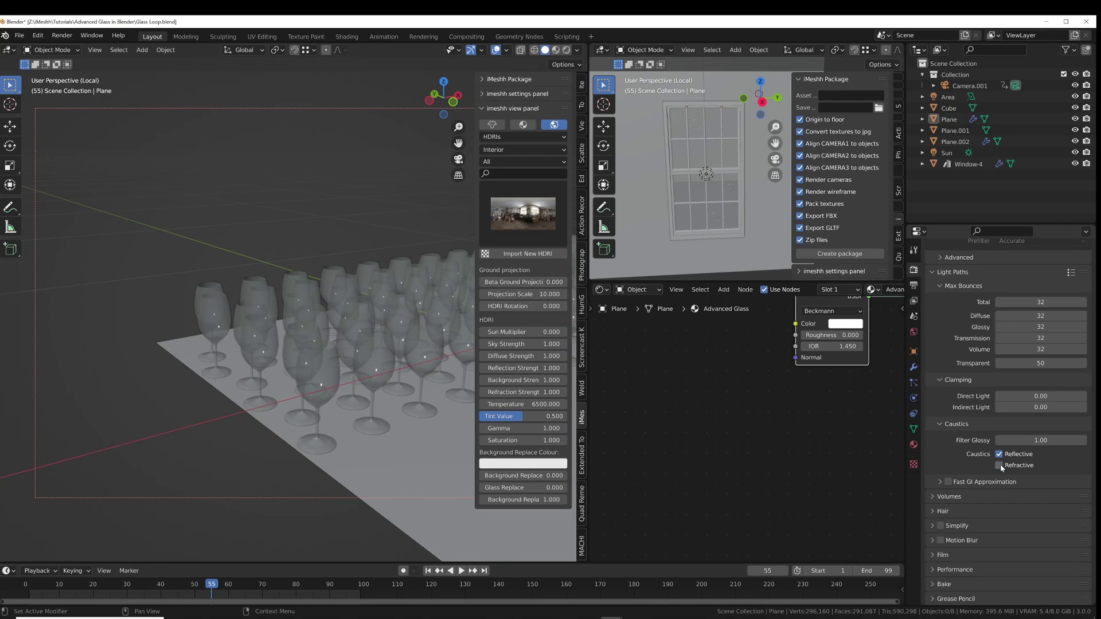
# Set the Film Pixel Filter width to 1.15 px, keeping the Blackman-Harris type
pyautogui.scroll(-2, 1000, 467)
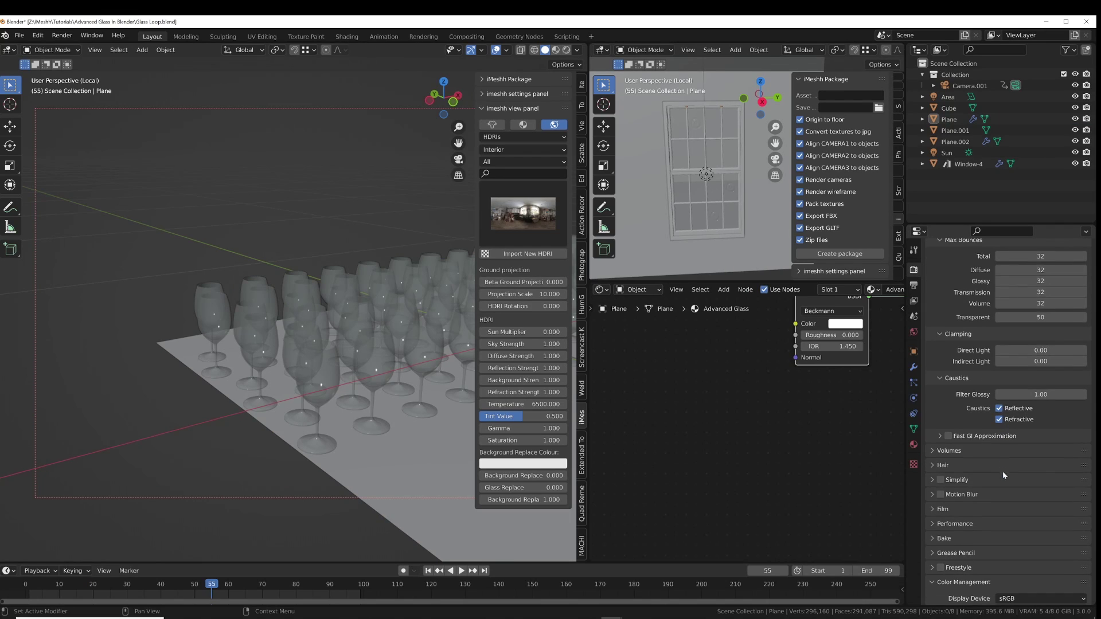
pyautogui.click(938, 510)
pyautogui.scroll(-3, 949, 519)
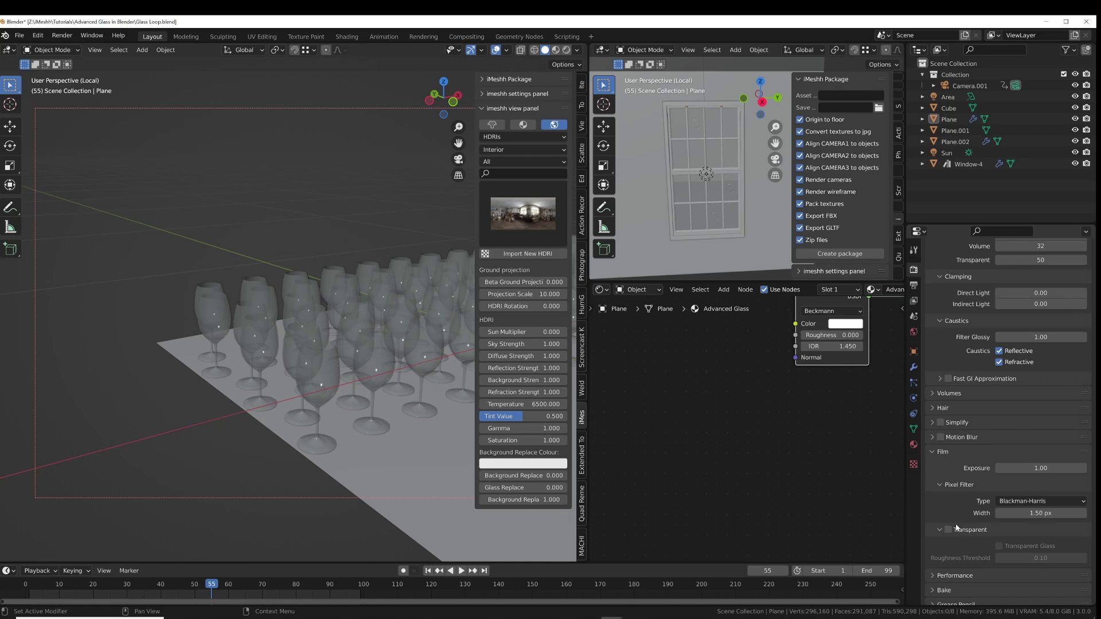
pyautogui.click(1039, 512)
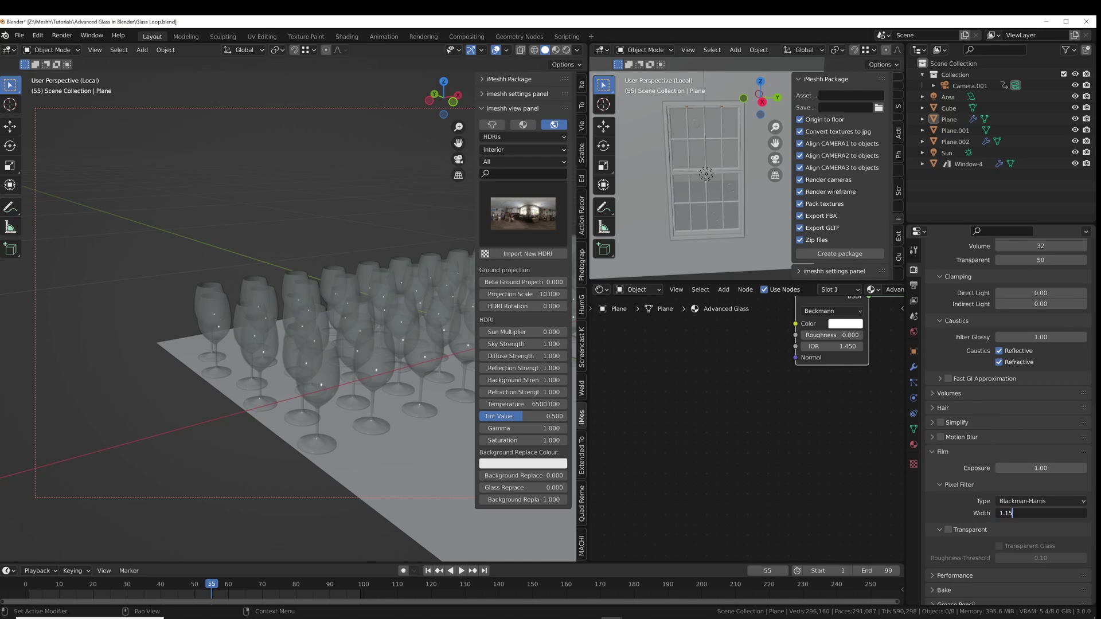
pyautogui.press('Return')
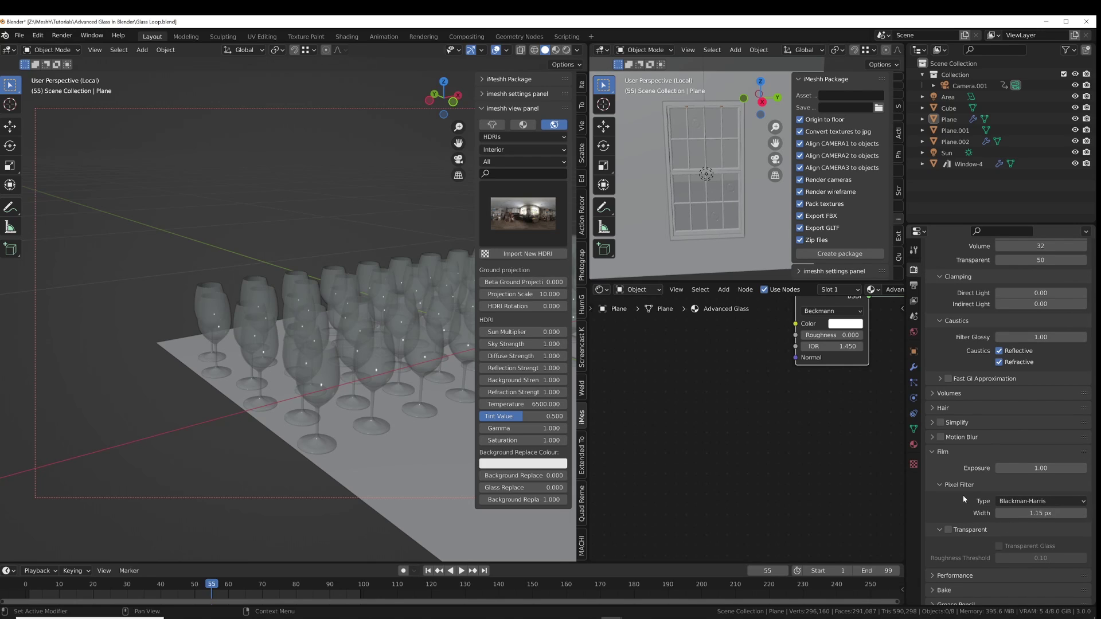
pyautogui.scroll(4, 958, 505)
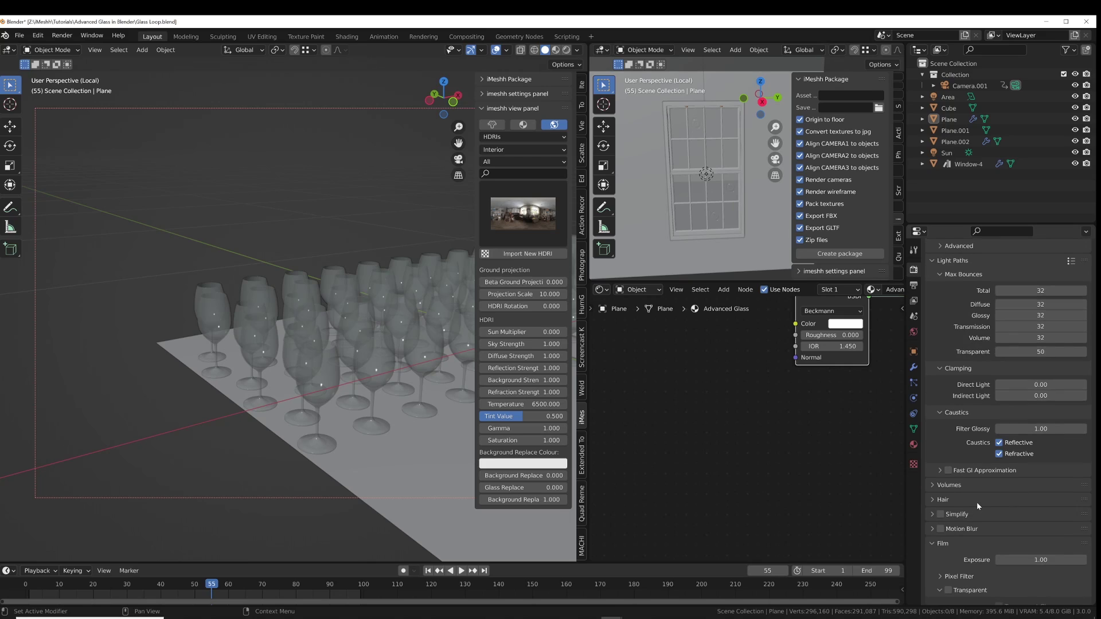
pyautogui.scroll(2, 976, 501)
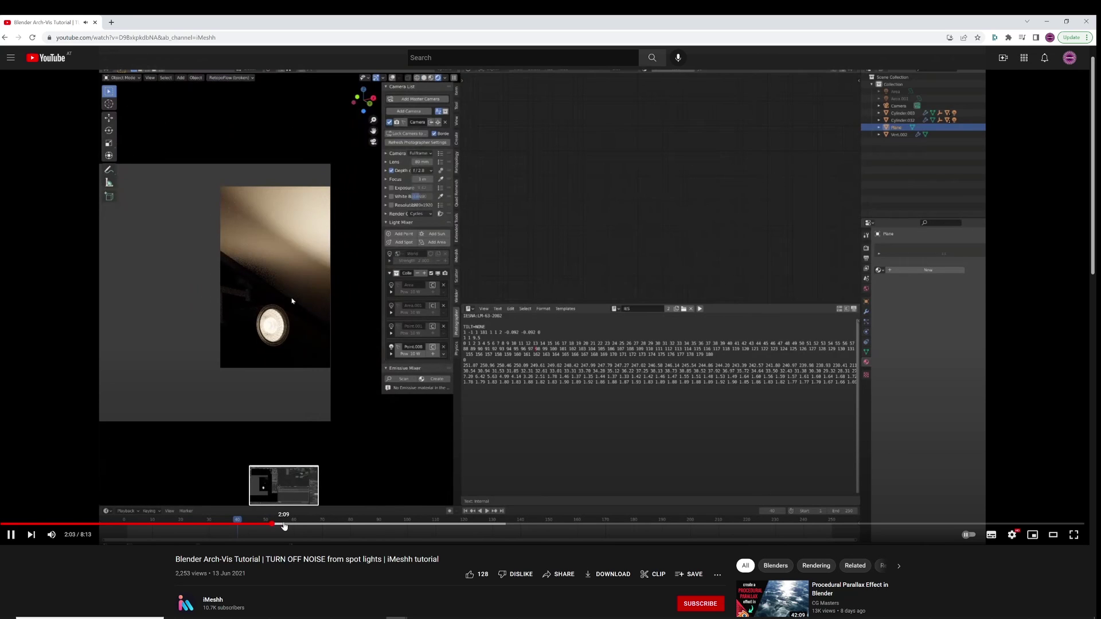
# Render the wine glass and glass panes scene with Indirect Light clamping at 10, and enlarge the render view
pyautogui.click(285, 525)
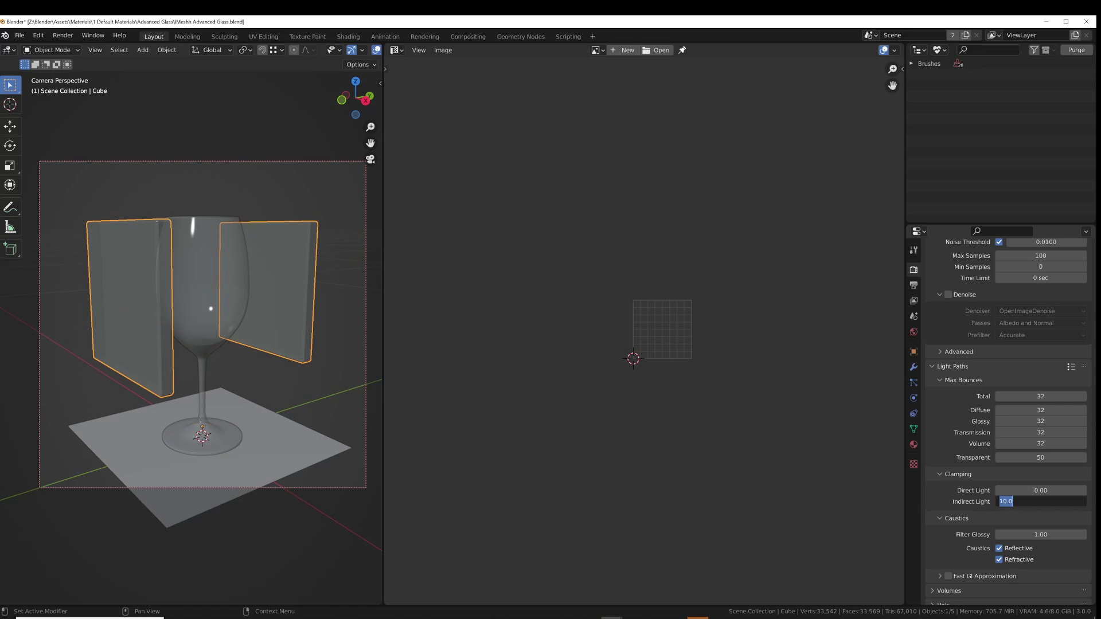
pyautogui.press('F12')
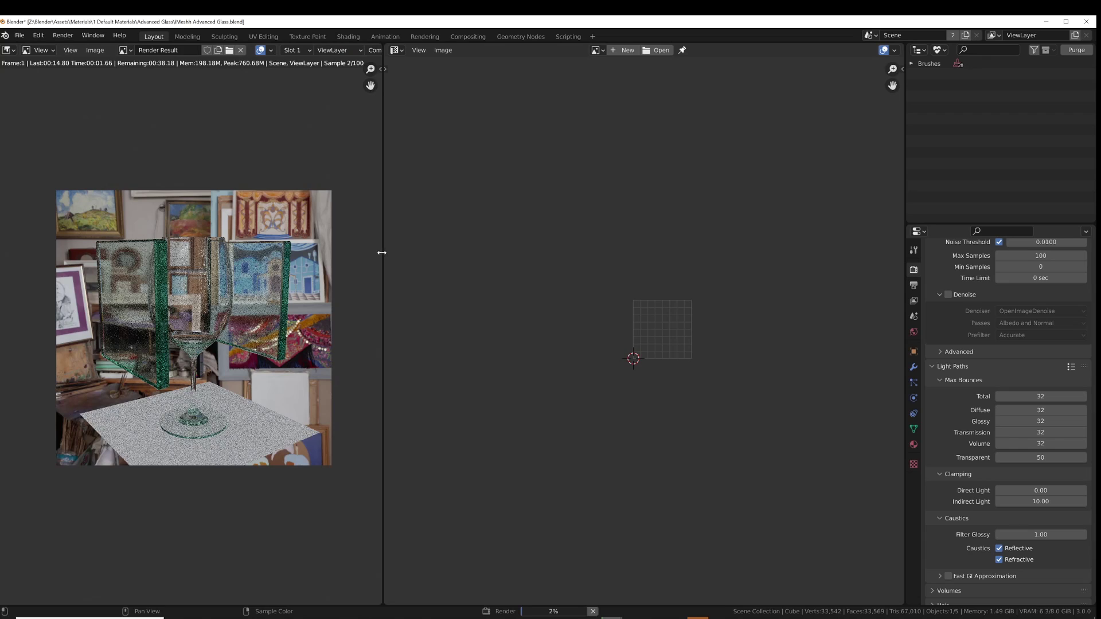
pyautogui.moveTo(382, 253); pyautogui.dragTo(588, 251)
pyautogui.scroll(2, 337, 295)
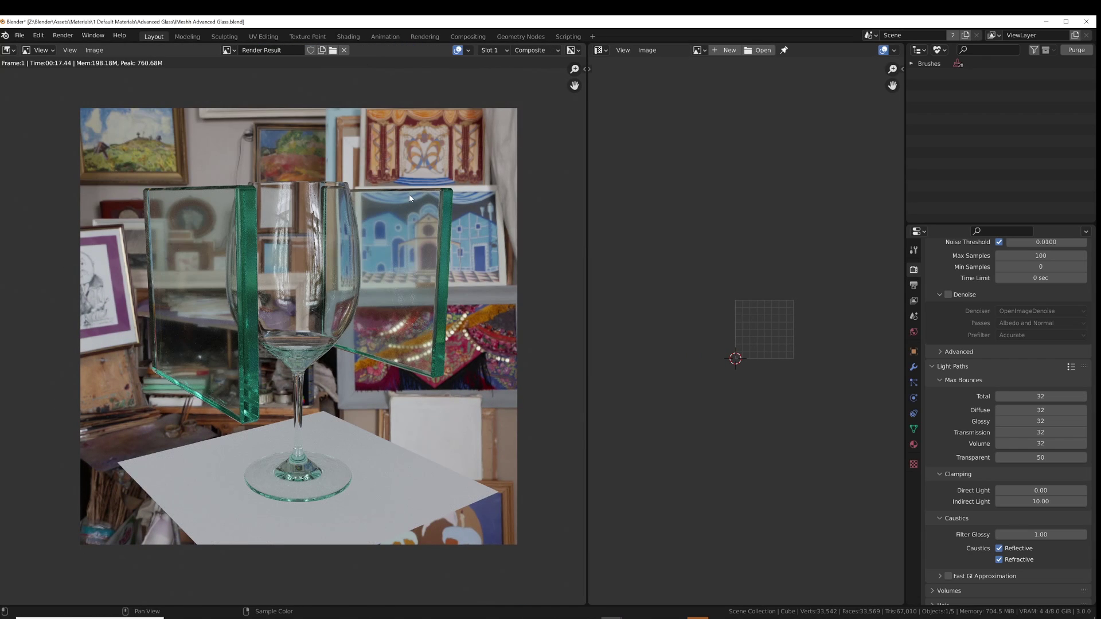
# Switch to render Slot 2, set the Indirect Light clamping to 0, and render the scene again
pyautogui.press('j')
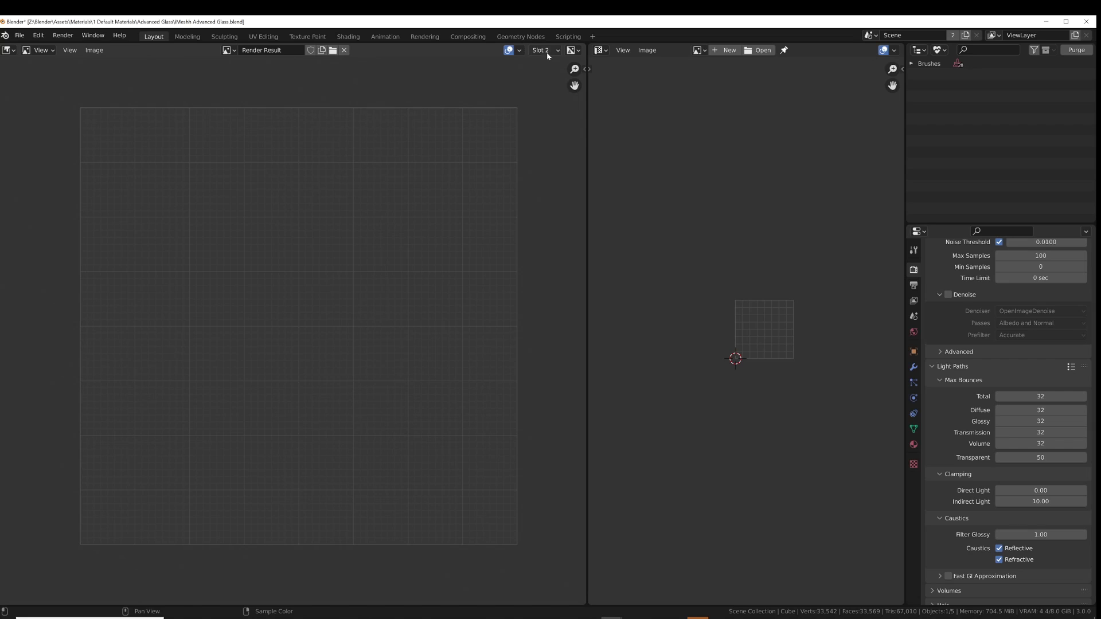
pyautogui.click(1035, 501)
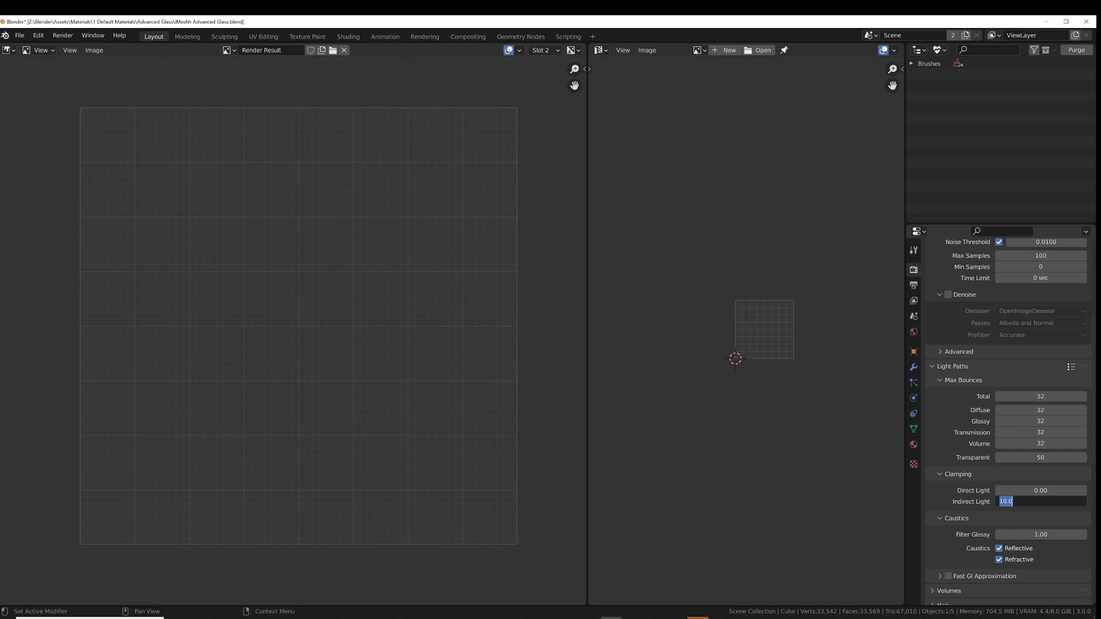
pyautogui.write('0')
pyautogui.press('Return')
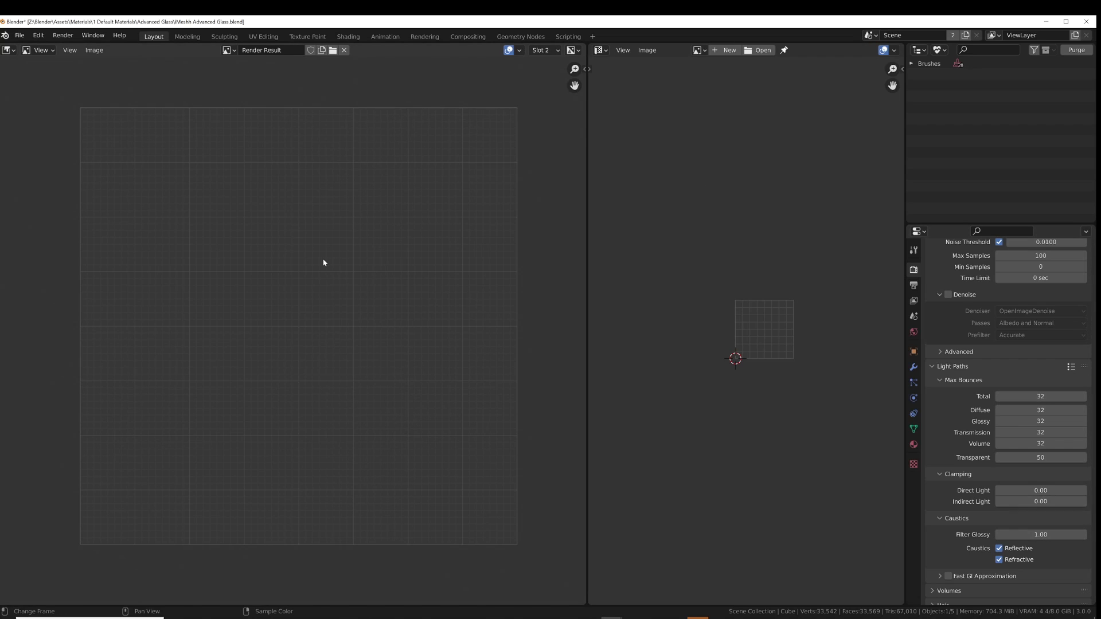
pyautogui.press('F12')
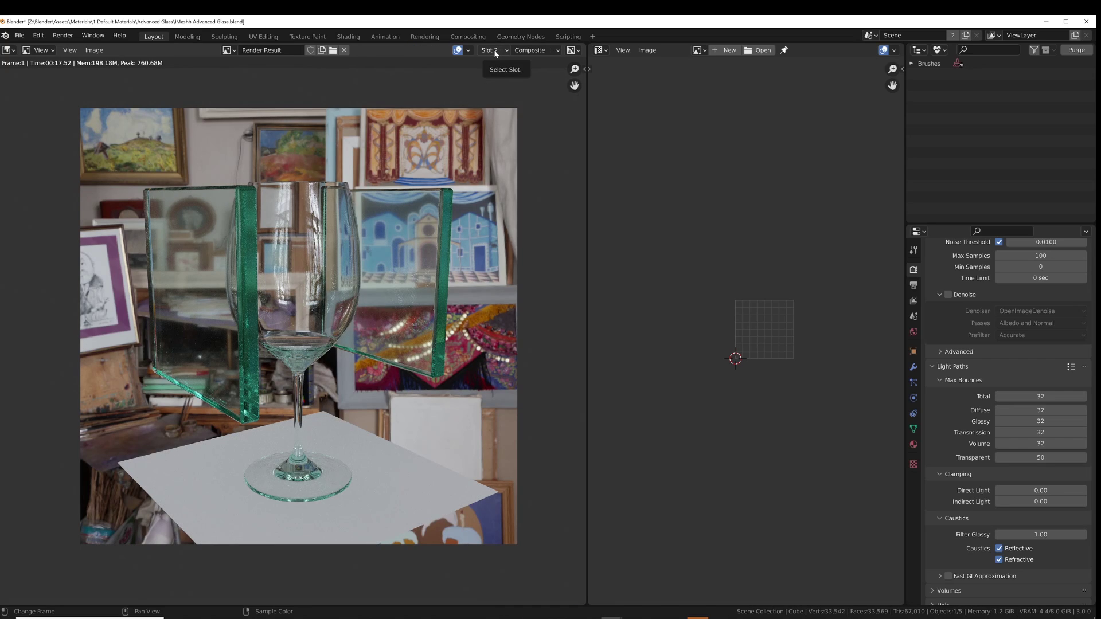
# Compare the renders in Slot 1 and Slot 2, examining the glass up close
pyautogui.press('j')
pyautogui.press('j')
pyautogui.press('j')
pyautogui.press('j')
pyautogui.press('j')
pyautogui.scroll(1, 312, 168)
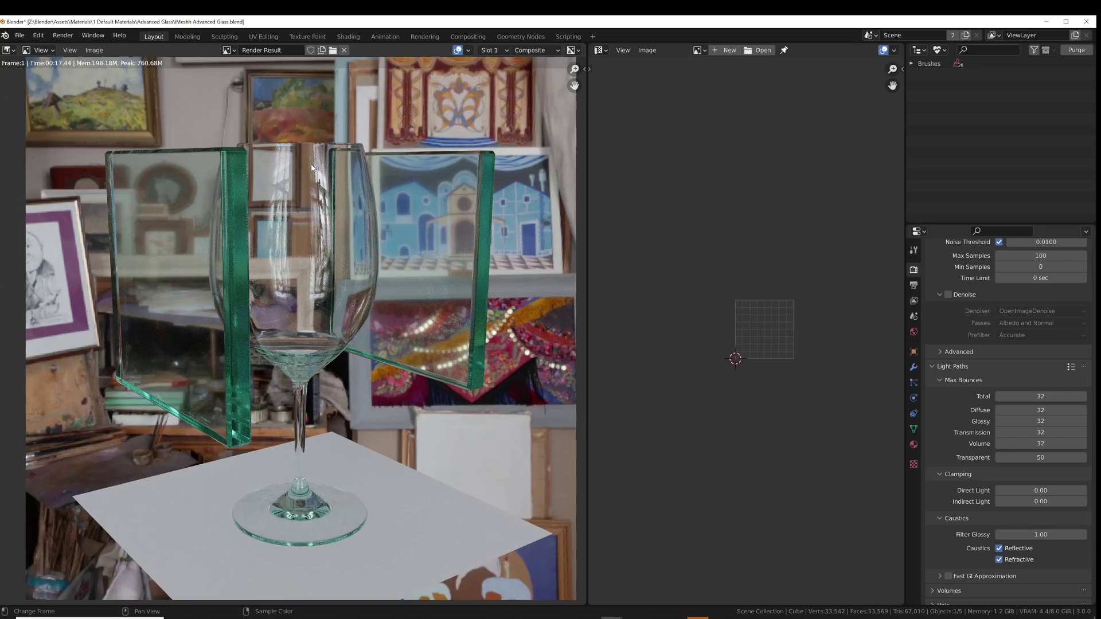
pyautogui.press('j')
pyautogui.scroll(2, 313, 167)
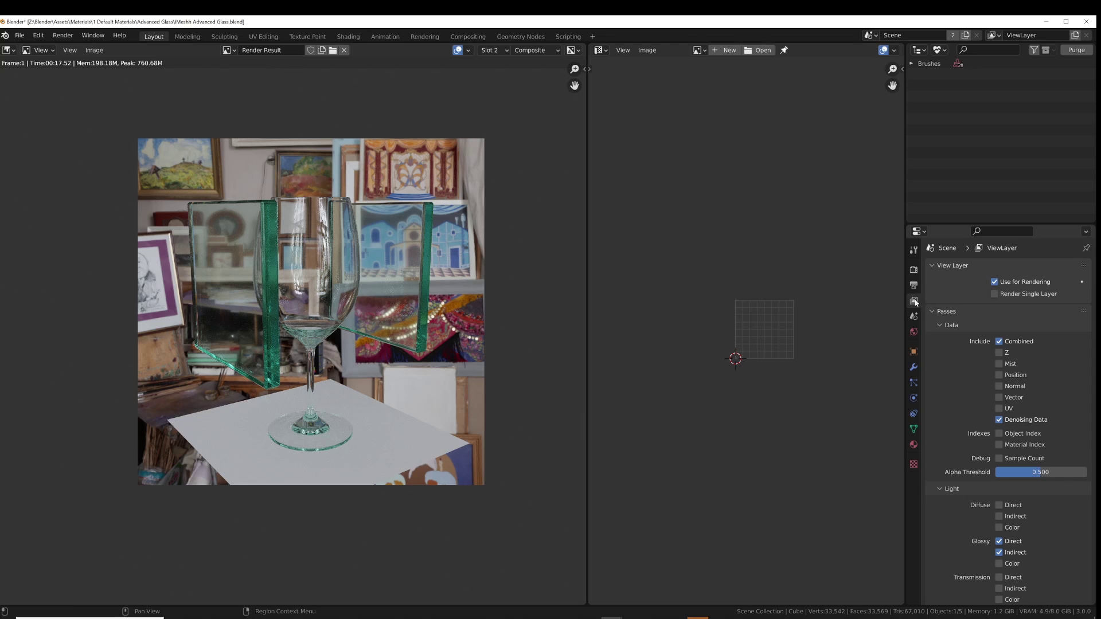
# Enable the Cryptomatte Material pass and disable the Glossy Indirect pass for the view layer
pyautogui.scroll(-5, 964, 356)
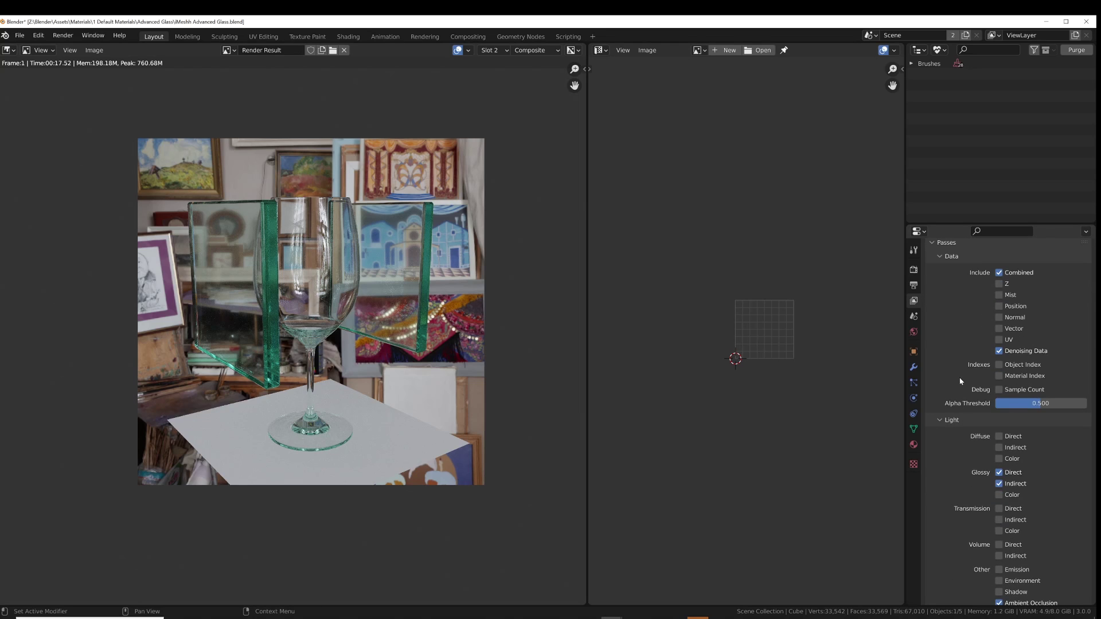
pyautogui.scroll(-3, 969, 401)
pyautogui.click(998, 533)
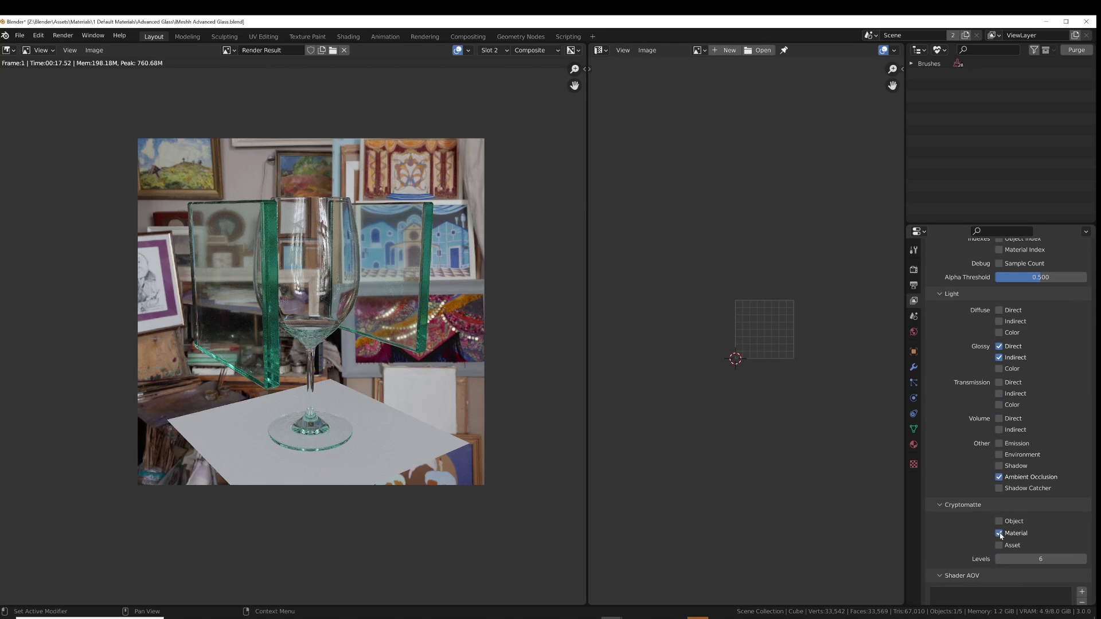
pyautogui.scroll(2, 962, 468)
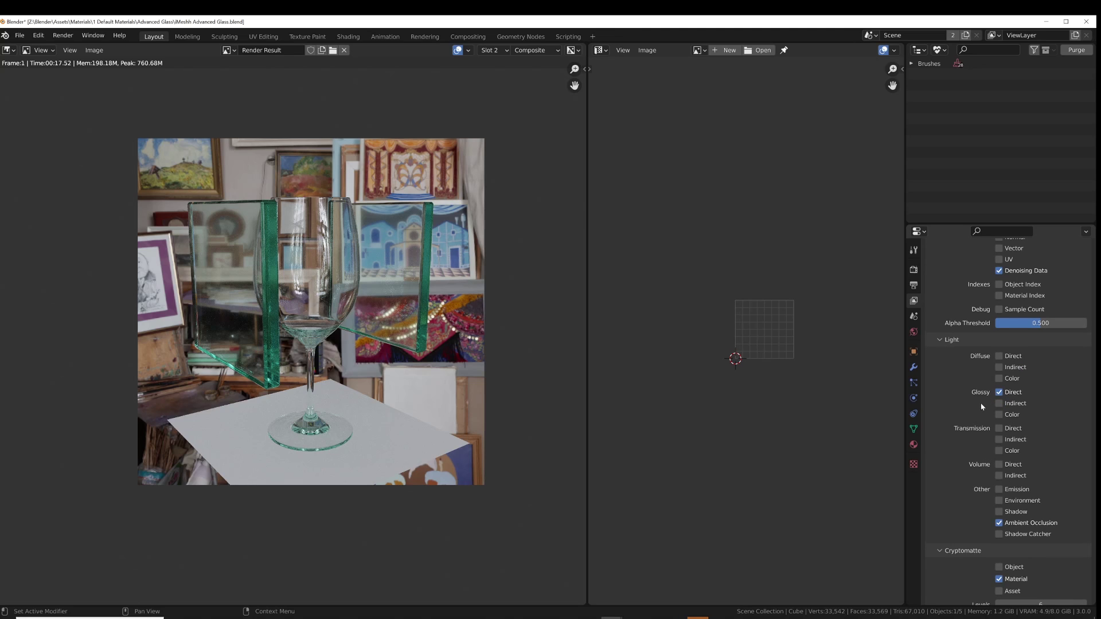
pyautogui.scroll(2, 982, 407)
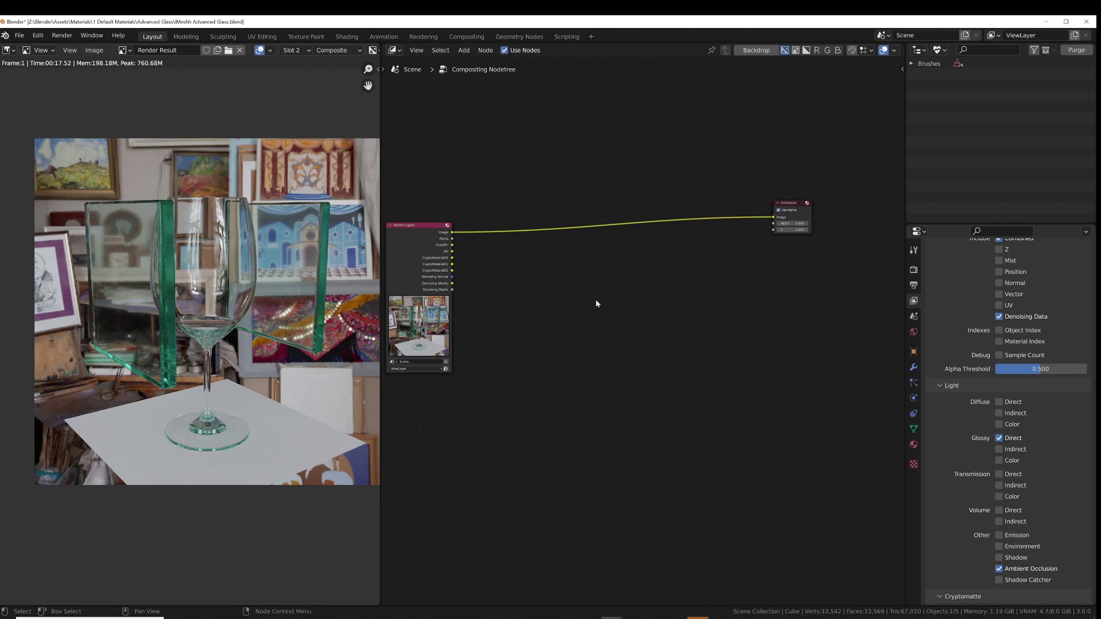
# Add a Cryptomatte node between the Render Layers and Composite nodes in the compositor
pyautogui.hotkey('shift', 'a')
pyautogui.write('cryp')
pyautogui.press('Return')
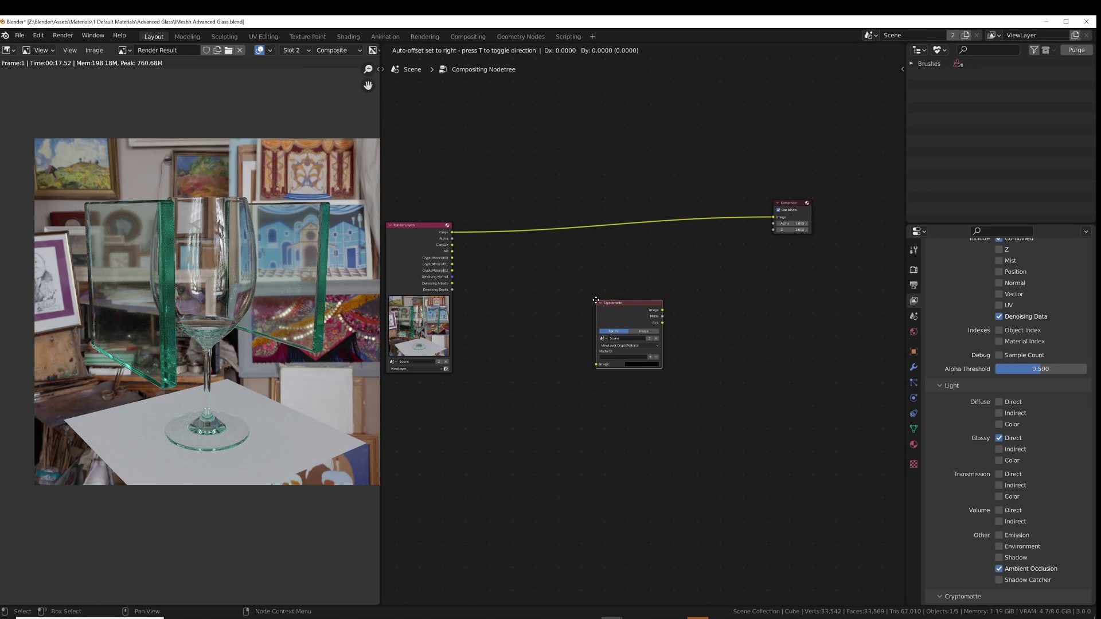
pyautogui.click(527, 259)
pyautogui.scroll(1, 447, 223)
# Connect the Render Layers image to the Cryptomatte and its Pick output to the Composite image, and pick the Advanced Glass matte
pyautogui.moveTo(424, 206); pyautogui.dragTo(550, 345)
pyautogui.moveTo(599, 273); pyautogui.dragTo(830, 186)
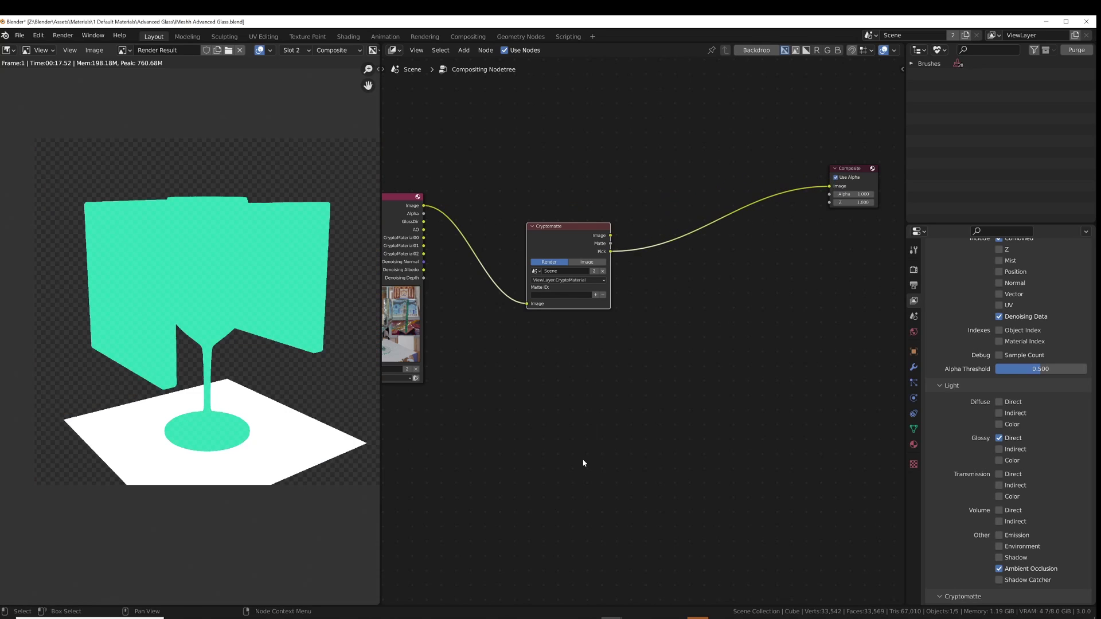
pyautogui.click(596, 296)
pyautogui.click(226, 252)
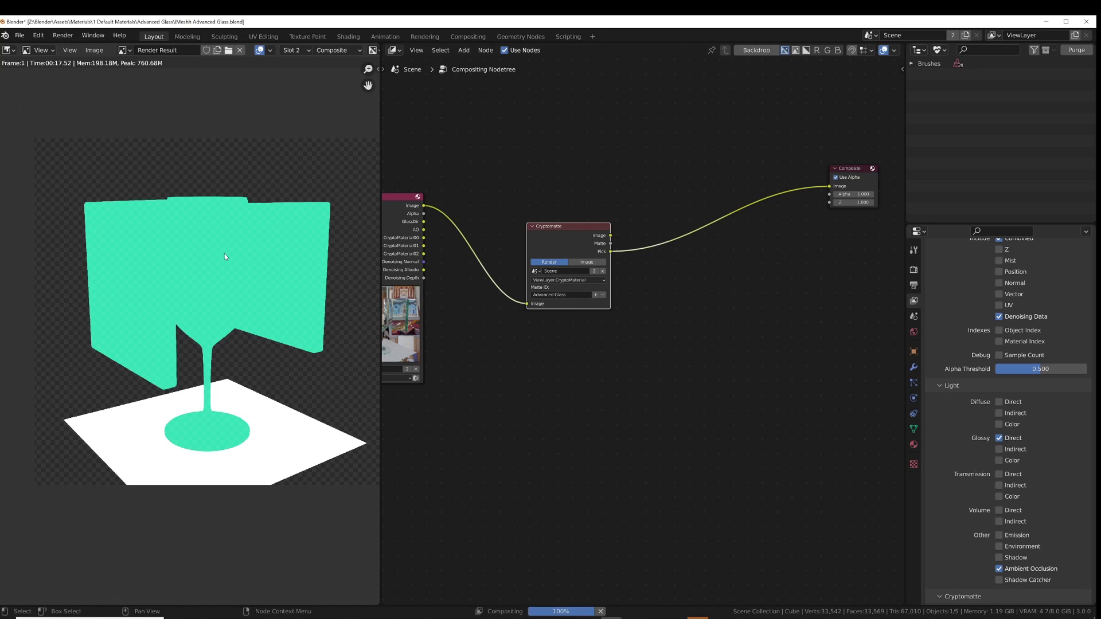
# Connect the Cryptomatte's Matte output to the Composite image instead of Pick, and move the Cryptomatte node higher in the node tree
pyautogui.moveTo(580, 240); pyautogui.dragTo(830, 187)
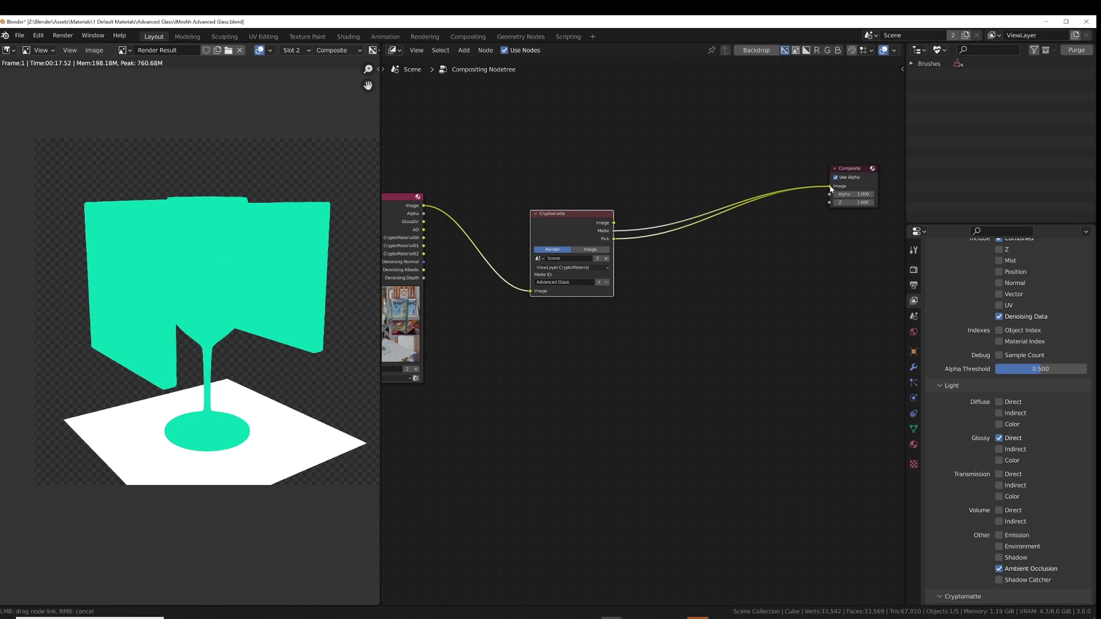
pyautogui.moveTo(585, 216); pyautogui.dragTo(830, 186)
pyautogui.moveTo(587, 160); pyautogui.dragTo(830, 185)
pyautogui.moveTo(562, 155); pyautogui.dragTo(563, 144)
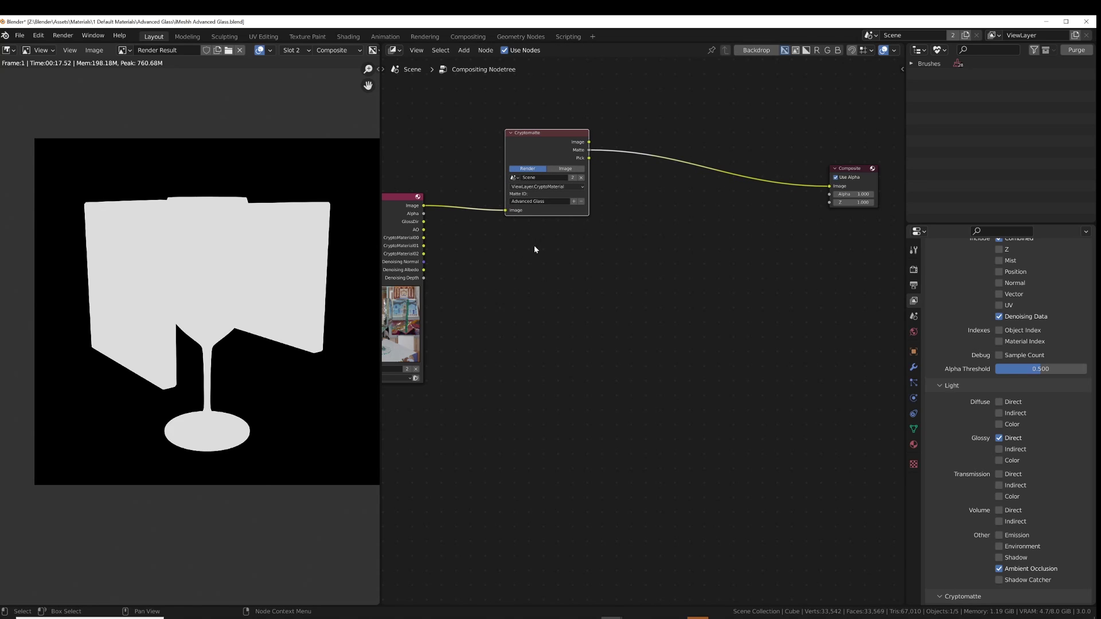
pyautogui.moveTo(273, 300); pyautogui.dragTo(259, 300, button='middle')
pyautogui.click(571, 245)
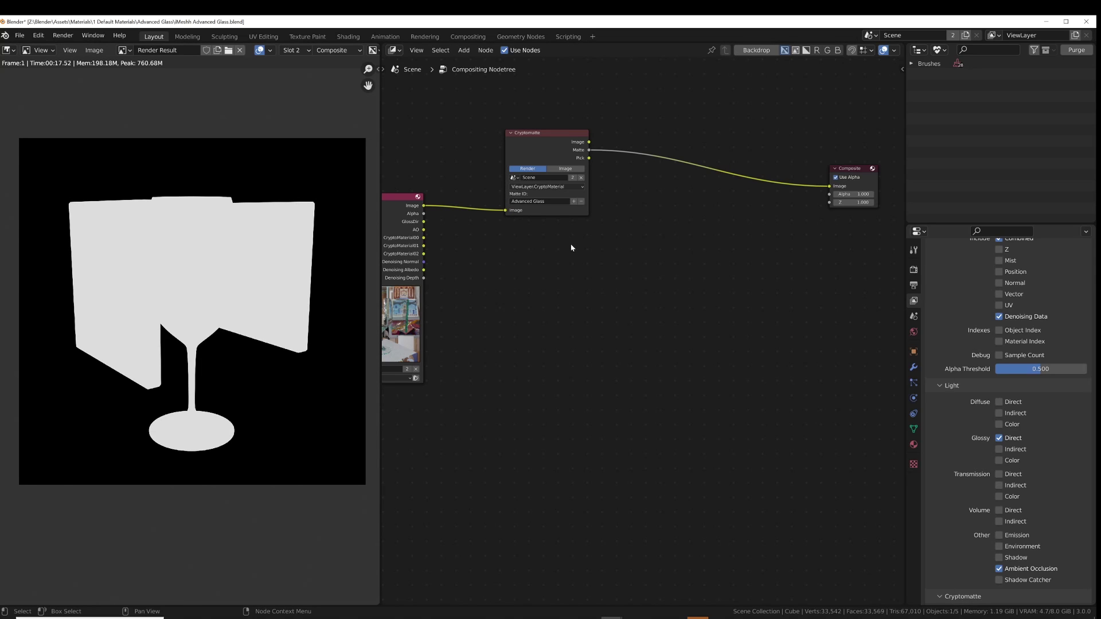
# Add a Mix node below the Cryptomatte node in the compositor
pyautogui.hotkey('shift', 'a')
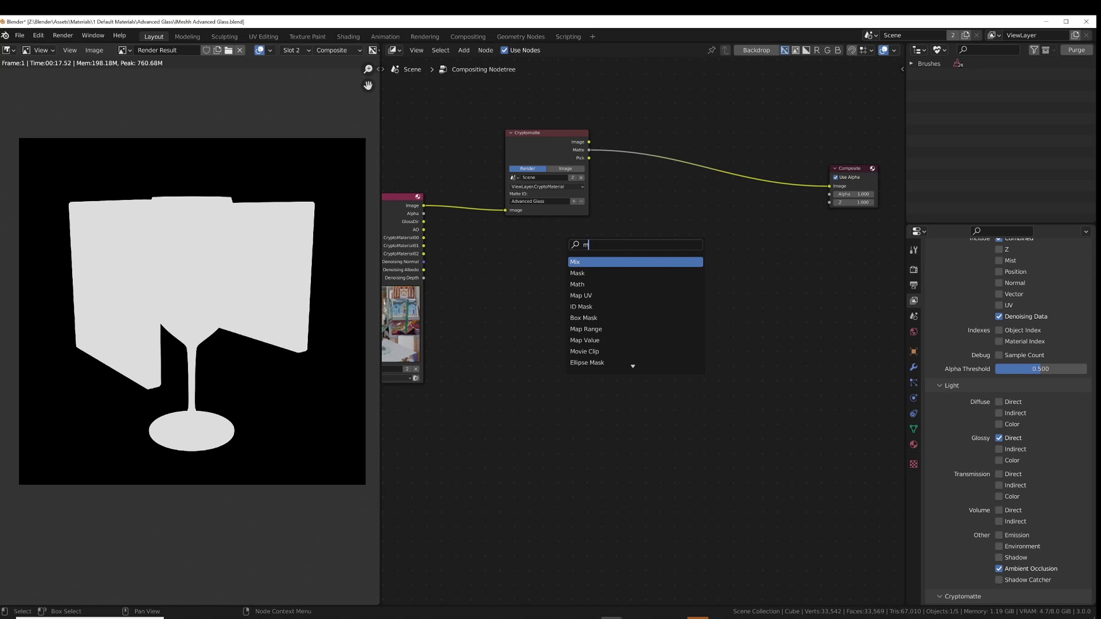
pyautogui.write('mix')
pyautogui.press('Return')
pyautogui.click(565, 242)
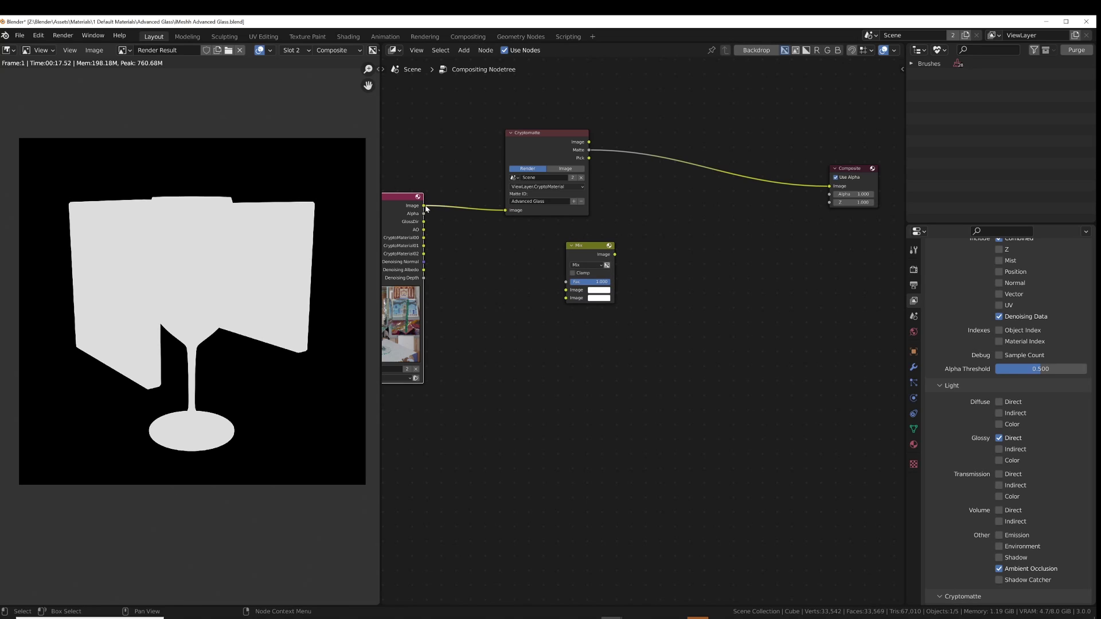
# Connect the Render Layers Image and GlossDir outputs to the Mix inputs and its output to the Composite image, briefly previewing GlossDir alone
pyautogui.moveTo(423, 206); pyautogui.dragTo(565, 290)
pyautogui.moveTo(423, 221); pyautogui.dragTo(566, 298)
pyautogui.moveTo(605, 254); pyautogui.dragTo(827, 186)
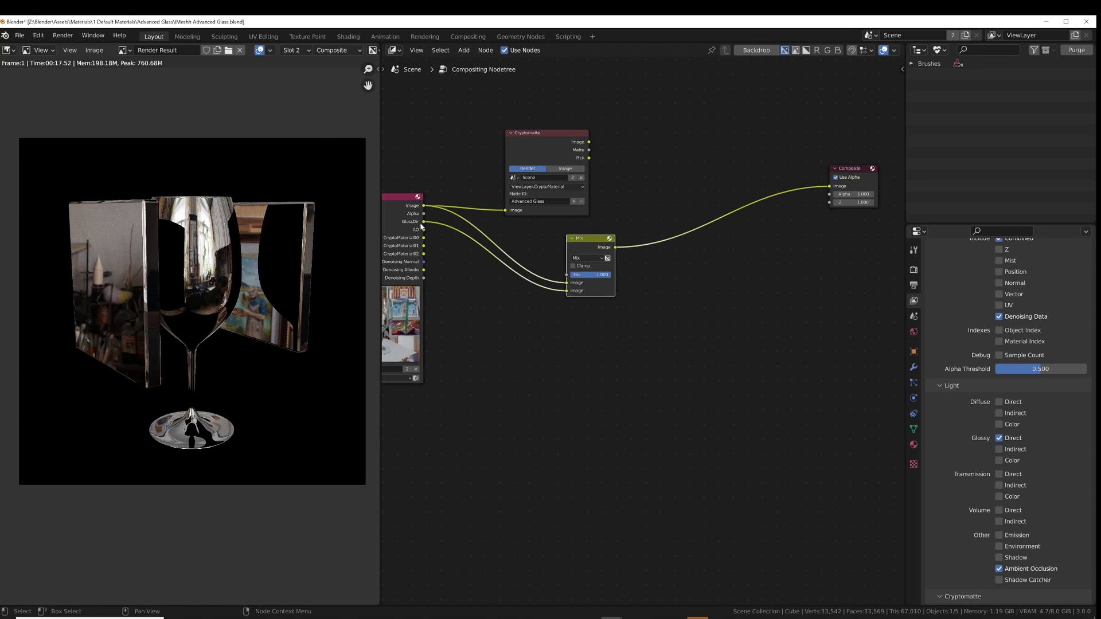
pyautogui.moveTo(421, 224); pyautogui.dragTo(832, 188)
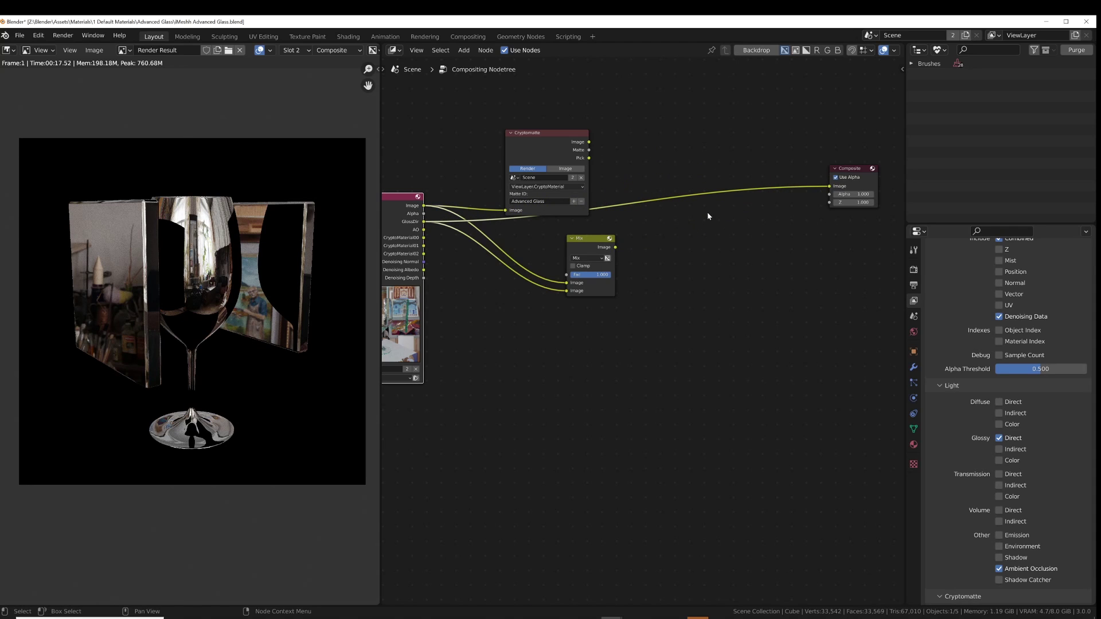
pyautogui.moveTo(615, 247); pyautogui.dragTo(830, 185)
# Change the Mix node's blending mode to Add and reduce its factor to about 0.23
pyautogui.moveTo(602, 275)
pyautogui.mouseDown()
pyautogui.moveTo(587, 275)
pyautogui.moveTo(610, 275)
pyautogui.mouseUp()
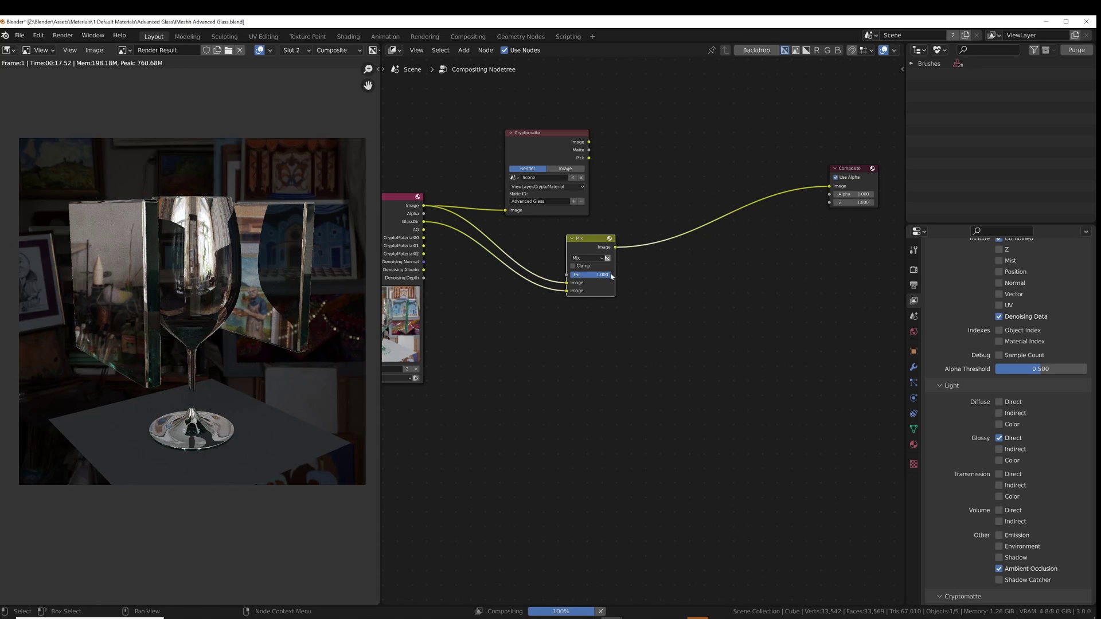
pyautogui.click(595, 259)
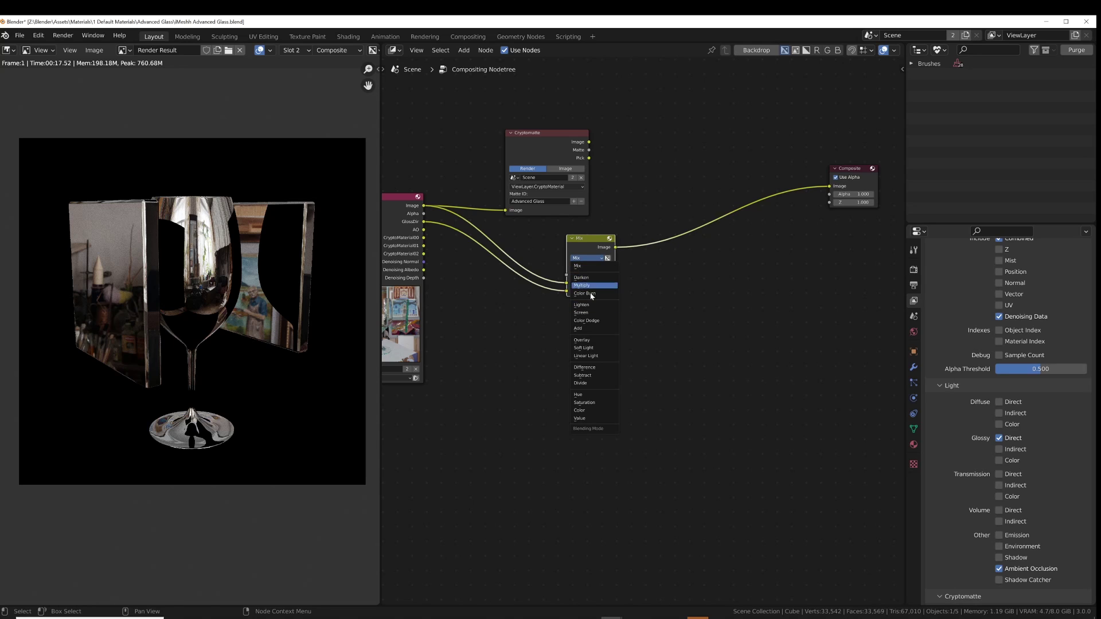
pyautogui.click(580, 328)
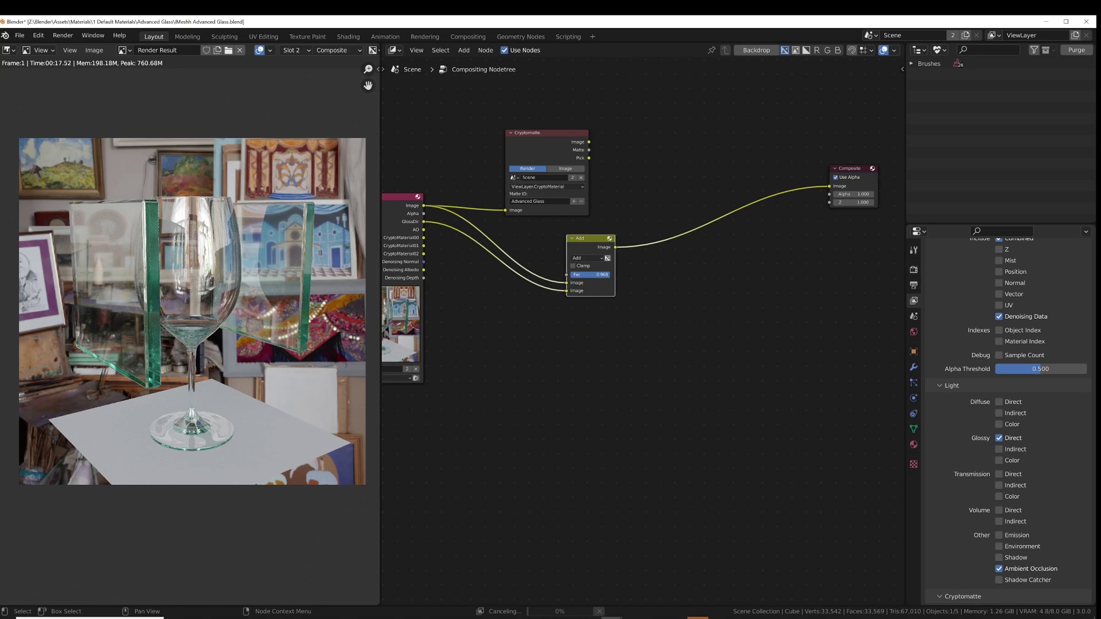
pyautogui.moveTo(600, 280); pyautogui.dragTo(575, 279)
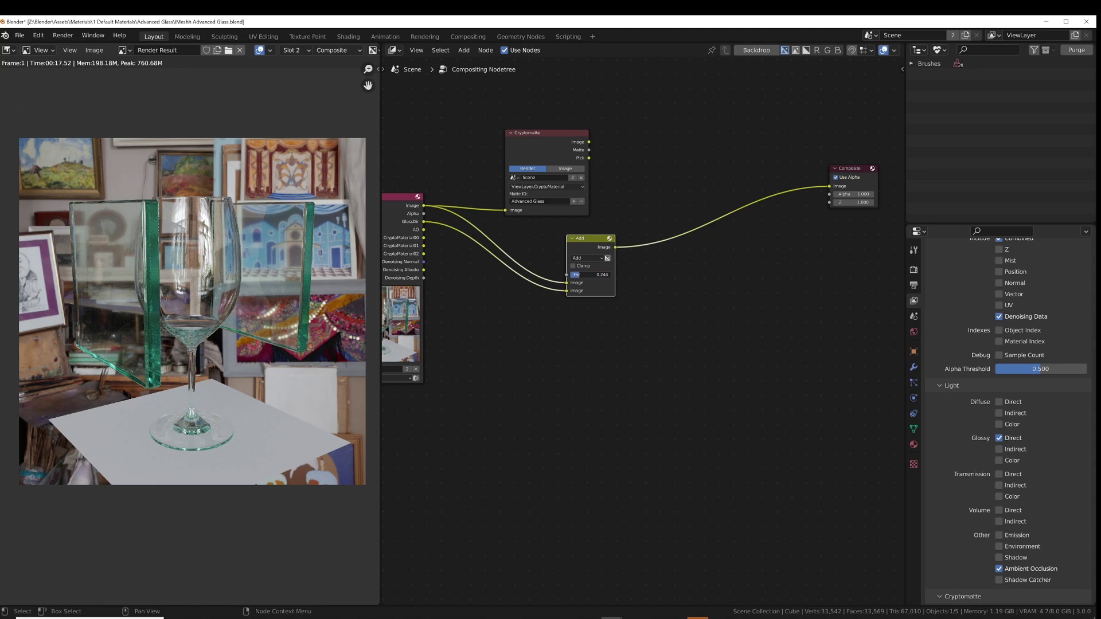
pyautogui.moveTo(580, 274); pyautogui.dragTo(624, 246)
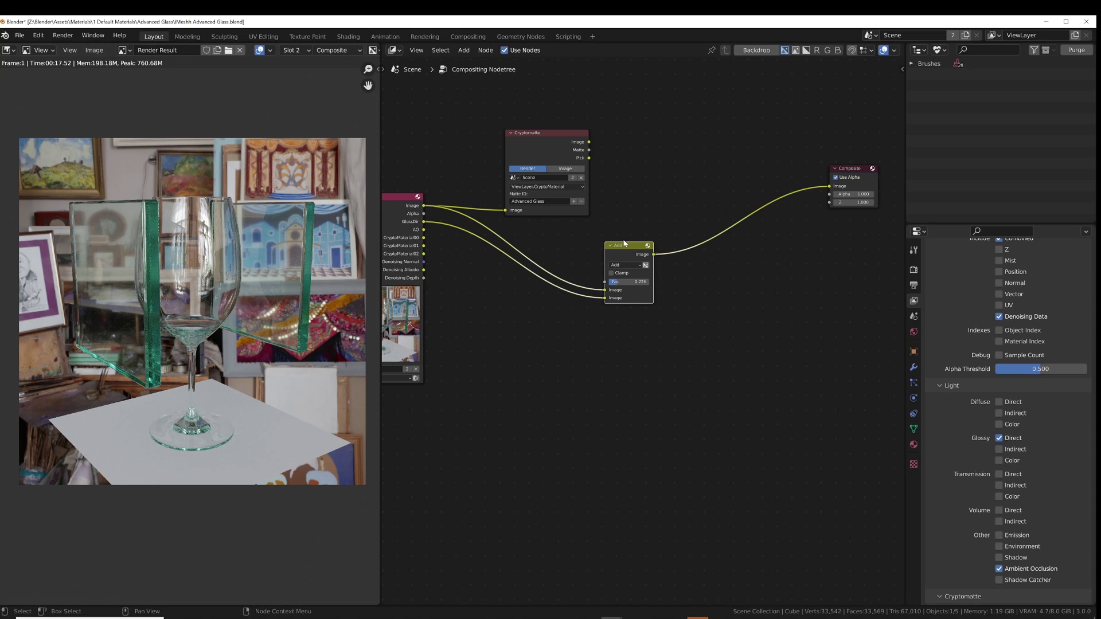
# Connect the Cryptomatte's Matte output to the Add node's factor and space the two nodes apart
pyautogui.moveTo(628, 246); pyautogui.dragTo(658, 227)
pyautogui.moveTo(568, 154); pyautogui.dragTo(586, 129)
pyautogui.moveTo(606, 253); pyautogui.dragTo(635, 263)
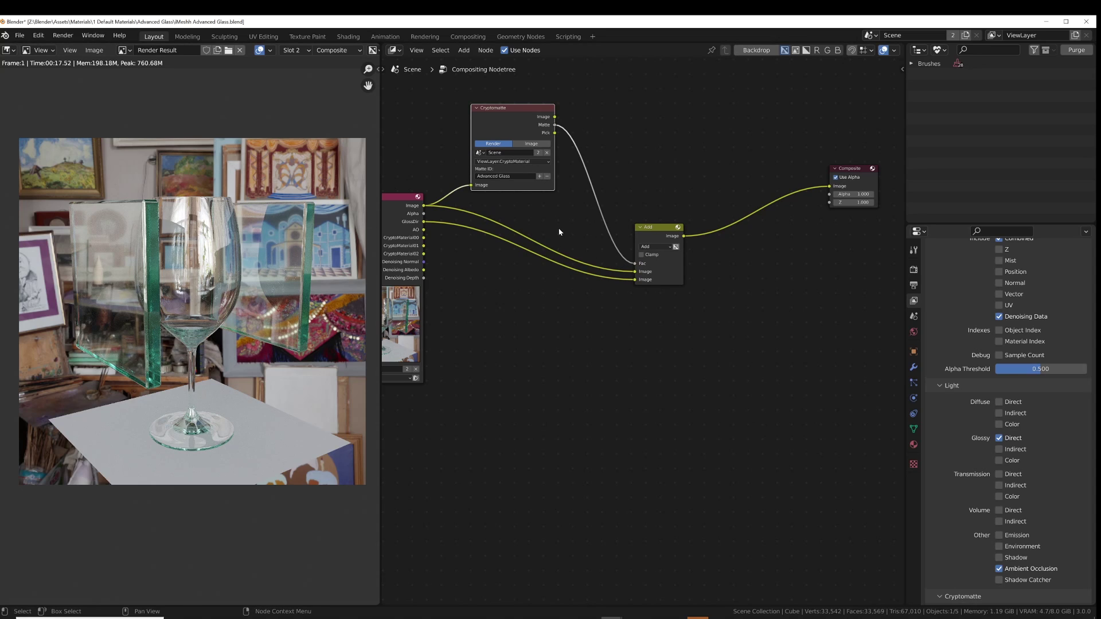
pyautogui.moveTo(649, 236); pyautogui.dragTo(659, 235)
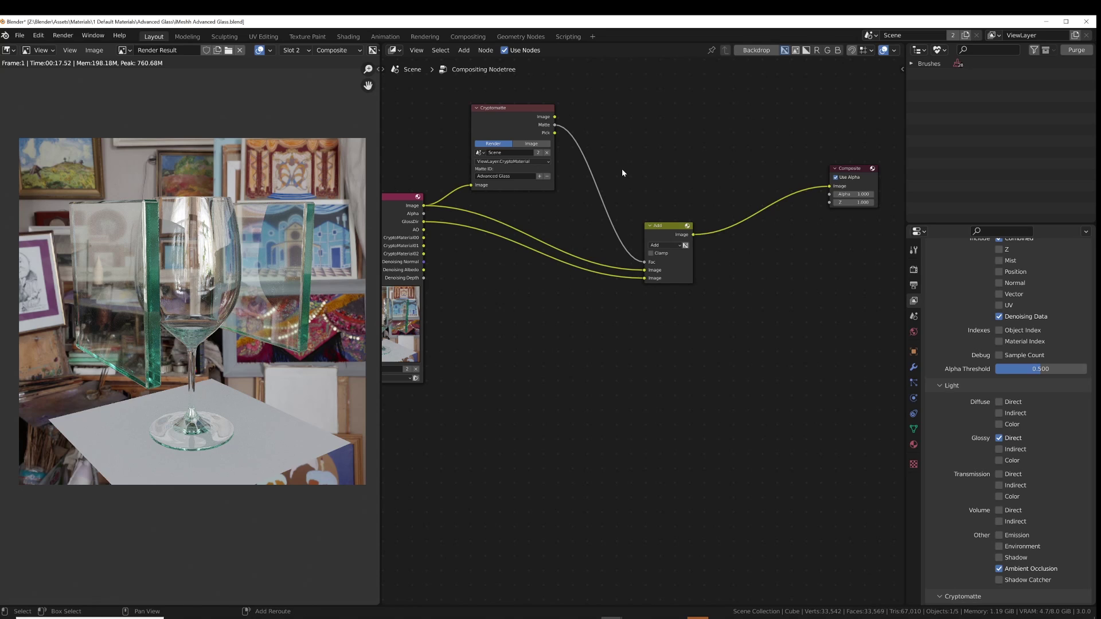
# Insert a Mix node between the Cryptomatte Matte and the Add node's factor, and set its second color to black
pyautogui.hotkey('shift', 'a')
pyautogui.write('mix')
pyautogui.press('Return')
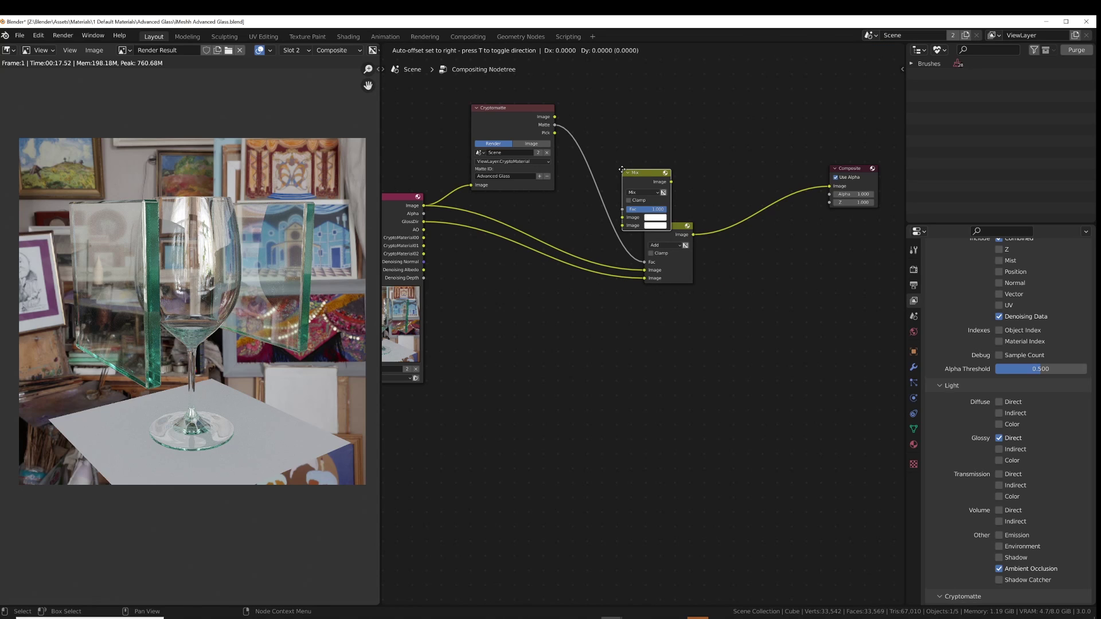
pyautogui.click(587, 141)
pyautogui.click(620, 195)
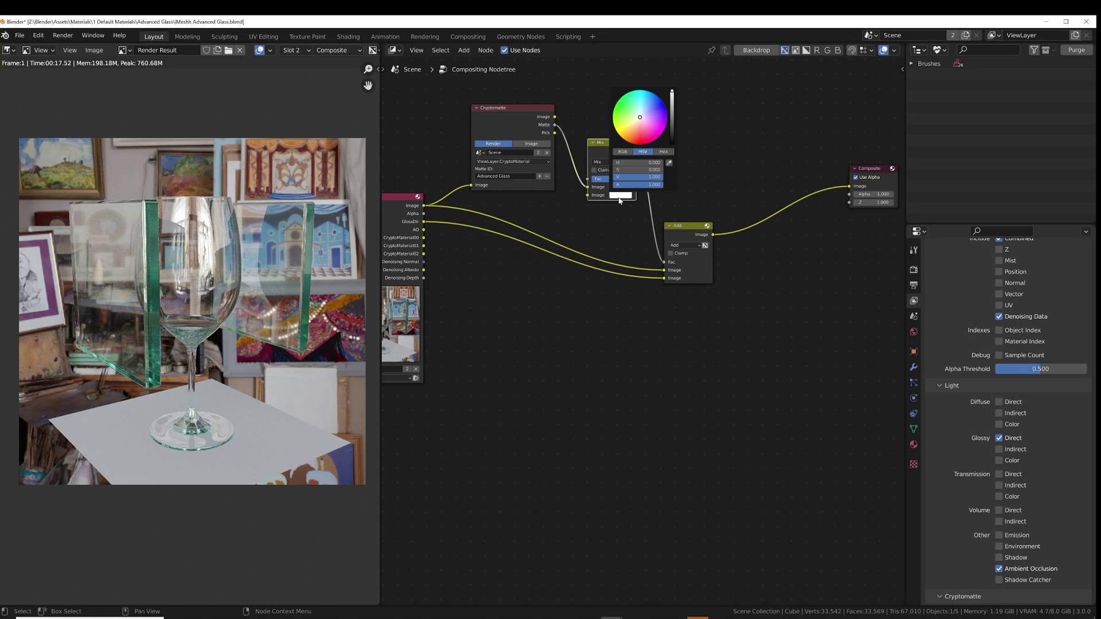
pyautogui.click(668, 163)
pyautogui.click(794, 125)
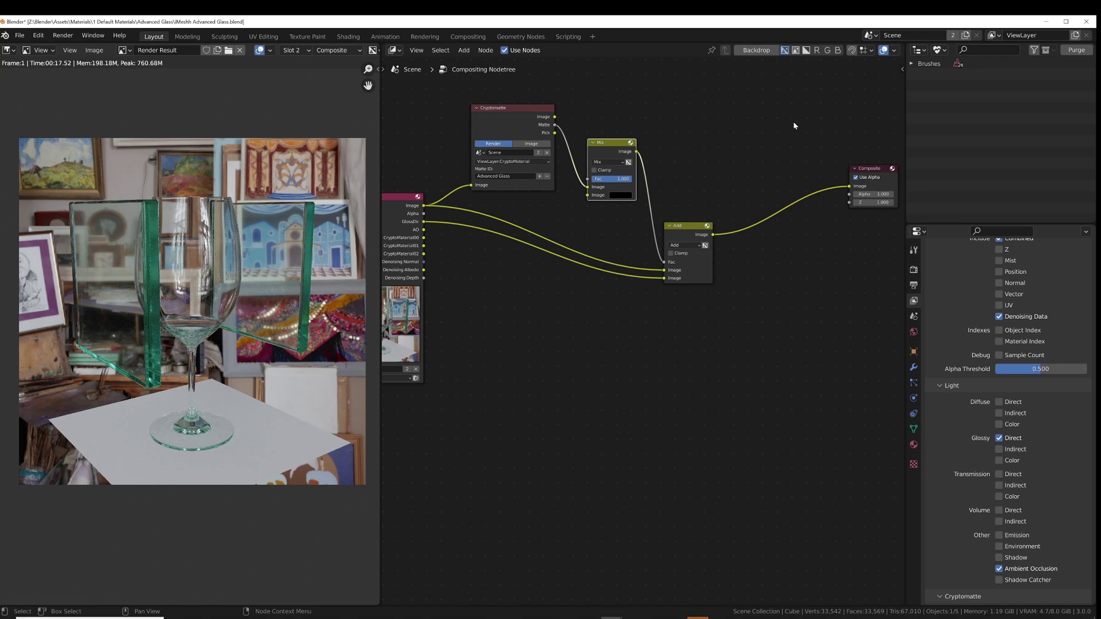
# Preview the new Mix node's output in the Composite while varying its factor, and reconnect the Add node to the Composite image
pyautogui.moveTo(628, 179); pyautogui.dragTo(849, 186)
pyautogui.moveTo(624, 182); pyautogui.dragTo(677, 187)
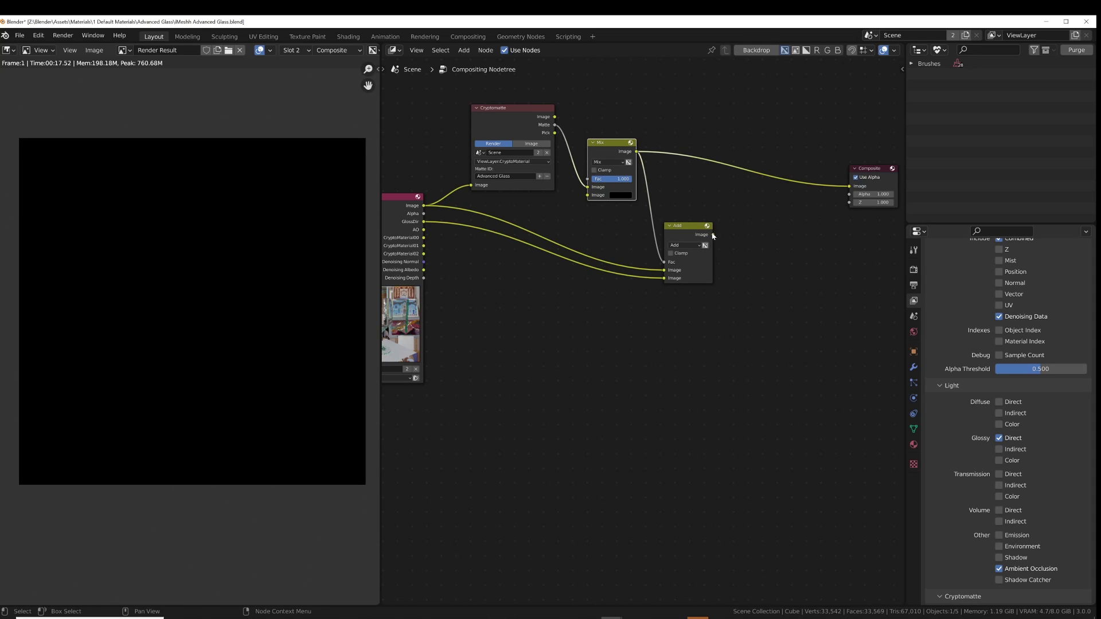
pyautogui.moveTo(714, 236); pyautogui.dragTo(850, 186)
# Try a lower factor on the Mix node, examine the wine glass base up close, and return the factor to 1.000
pyautogui.moveTo(624, 179); pyautogui.dragTo(619, 179)
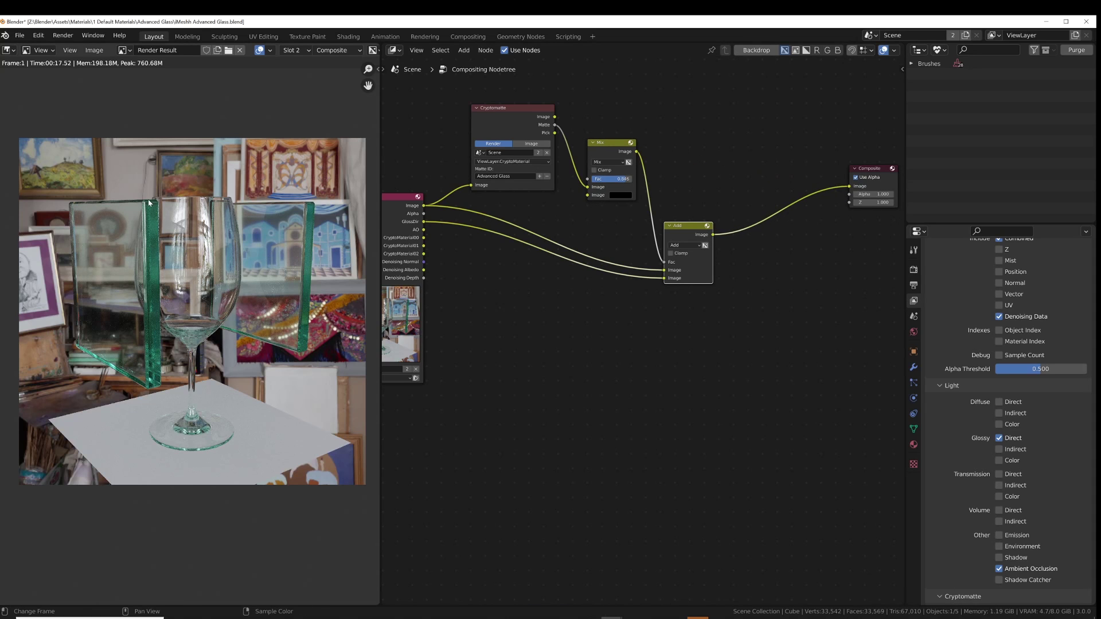
pyautogui.scroll(5, 201, 392)
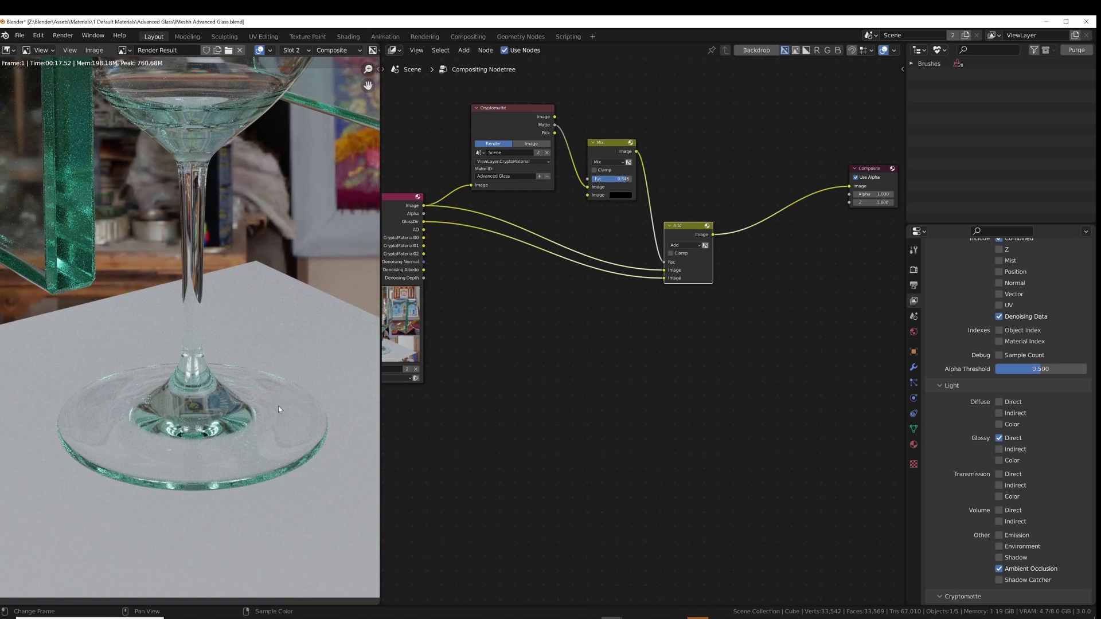
pyautogui.moveTo(624, 180)
pyautogui.mouseDown()
pyautogui.moveTo(636, 180)
pyautogui.moveTo(615, 179)
pyautogui.moveTo(629, 179)
pyautogui.mouseUp()
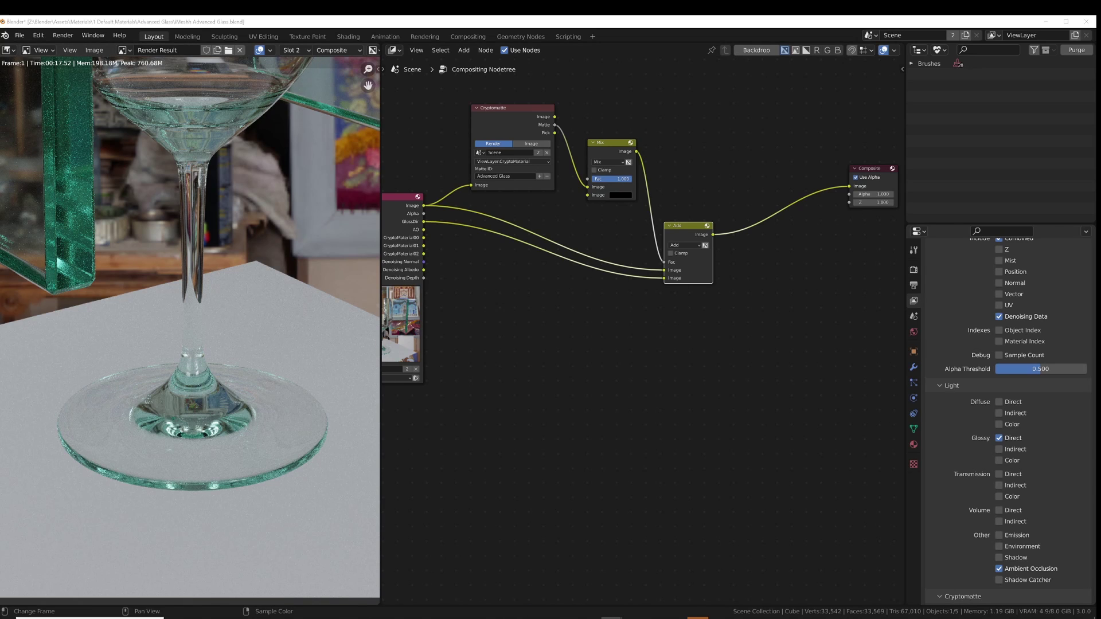